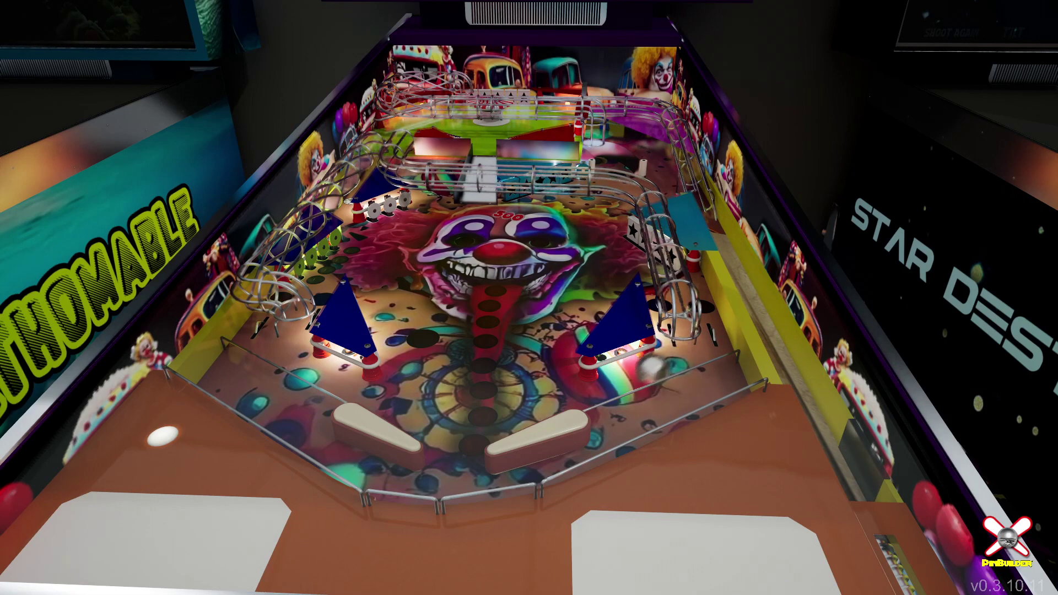
key(Shift_R)
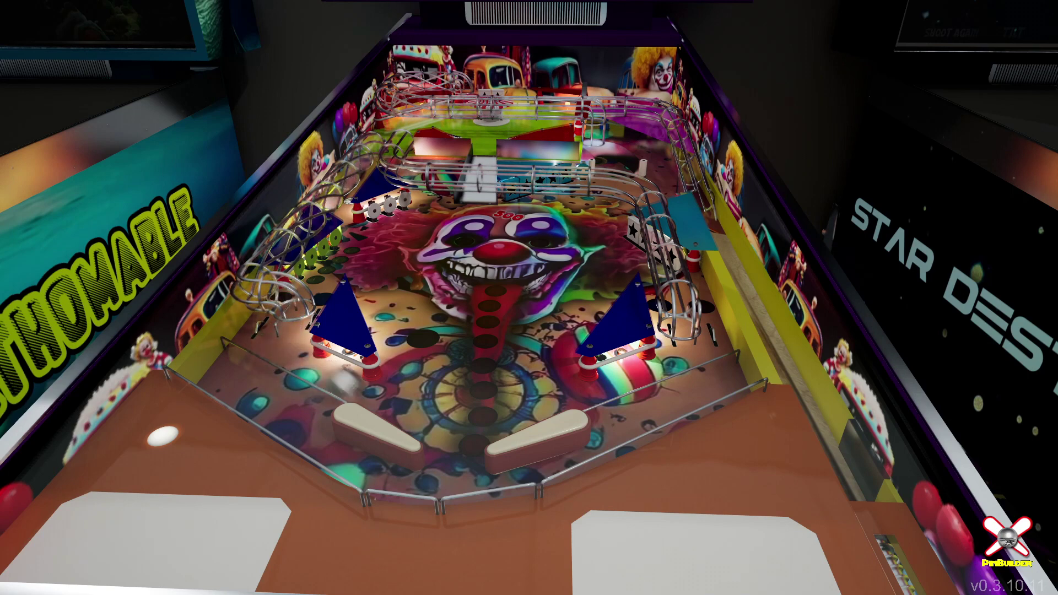
key(Shift_L)
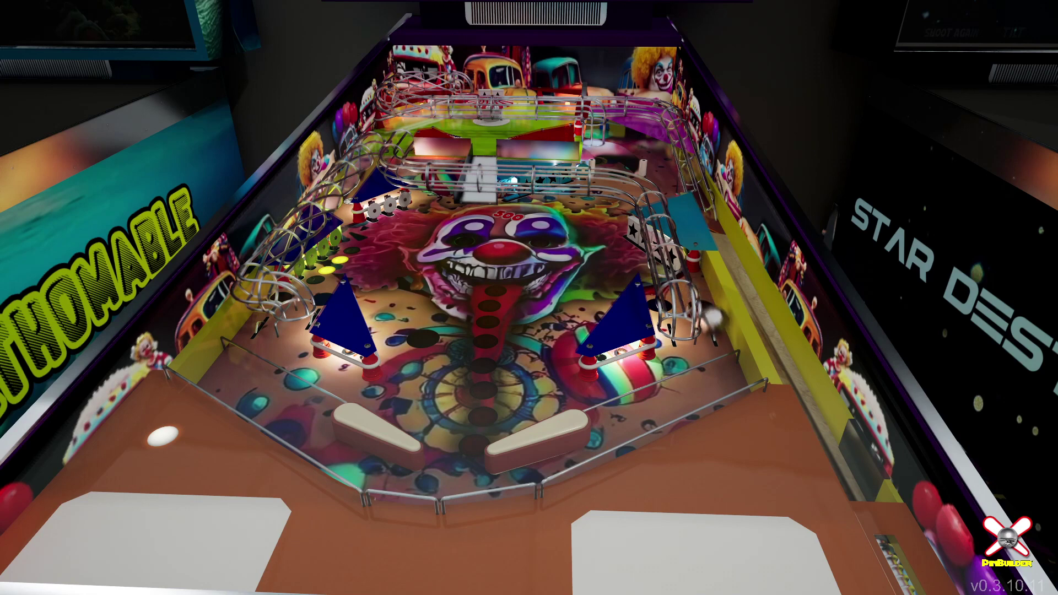
key(Shift_R)
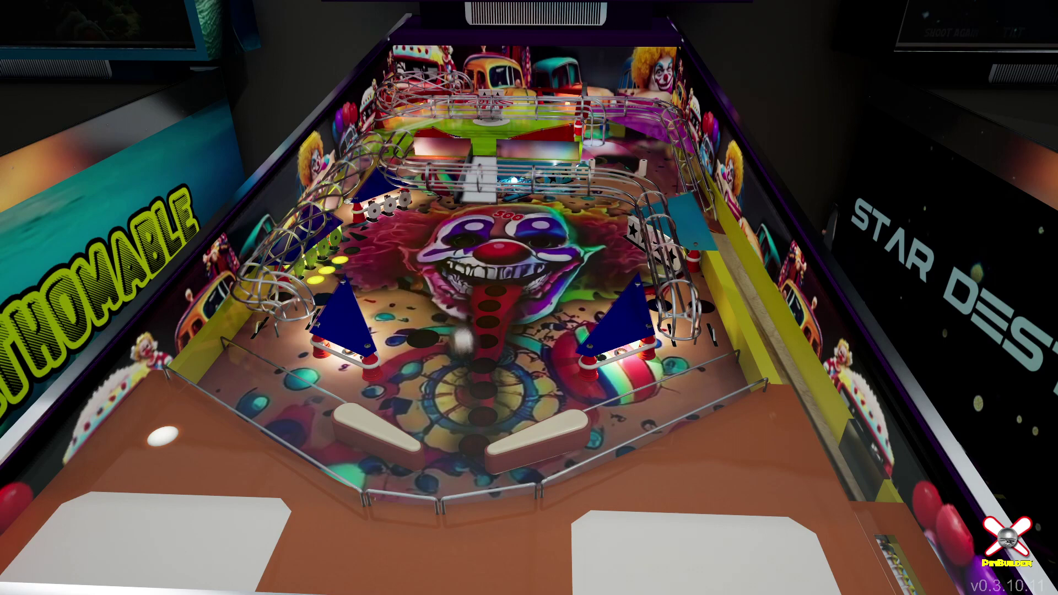
key(Shift_R)
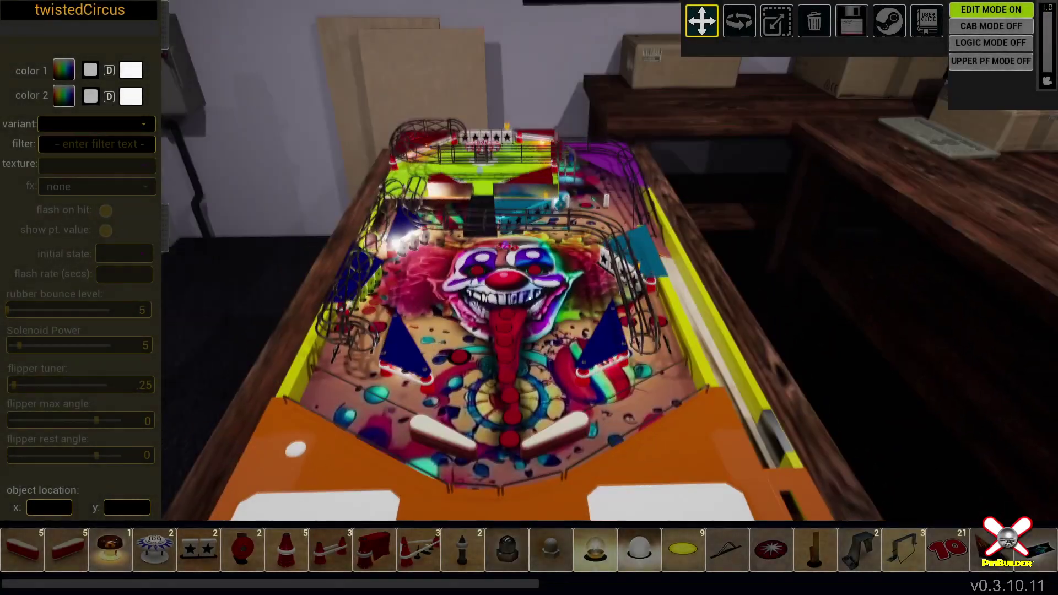
Leave the twistedCircus table for a new playfield and set its cabinet type to "deep - 11b style"
right_drag(530, 299, 531, 332)
key(Escape)
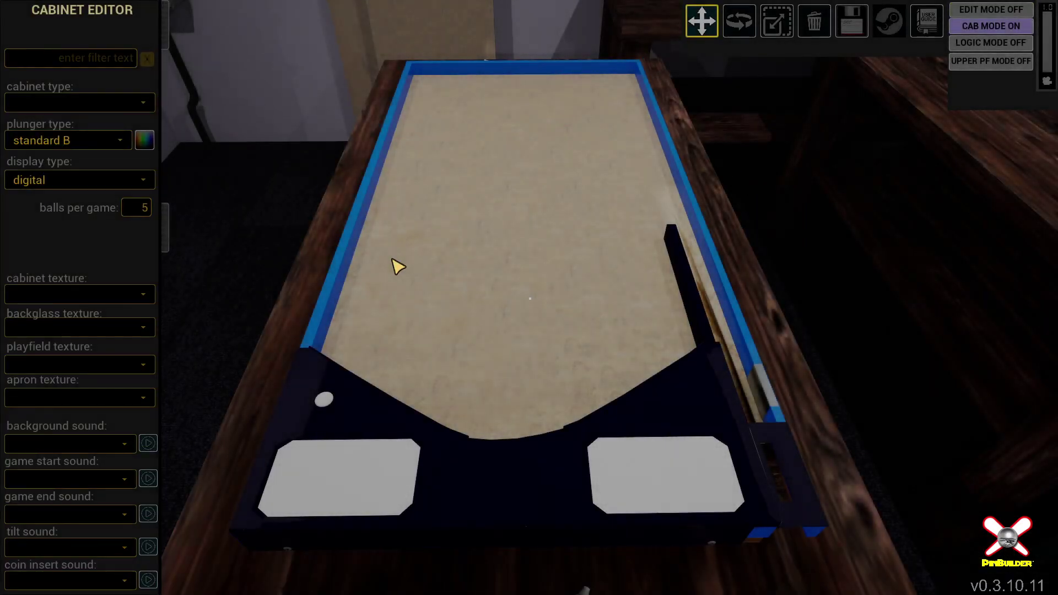
click(108, 105)
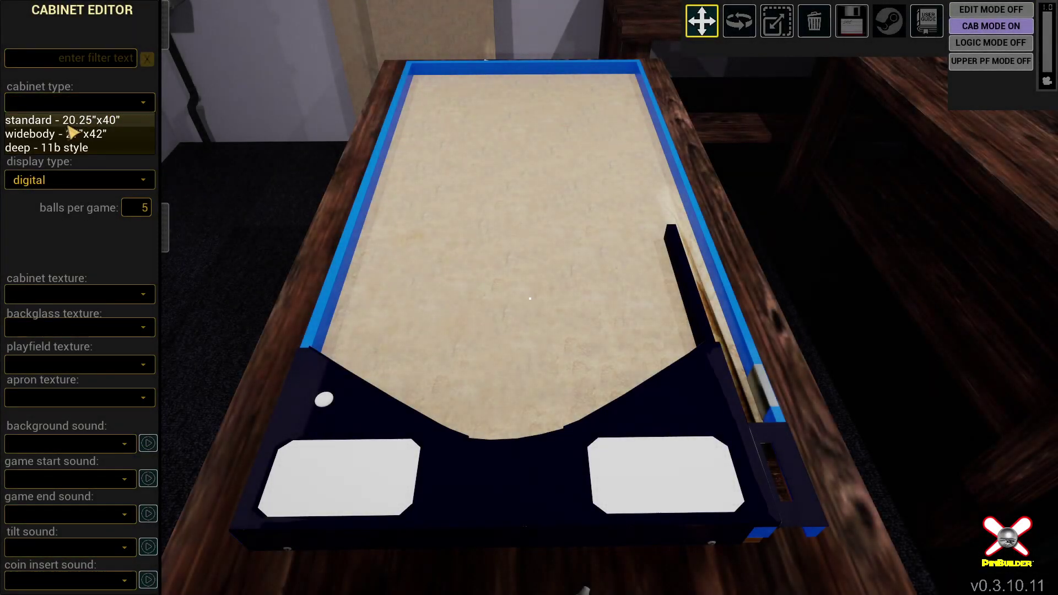
click(60, 148)
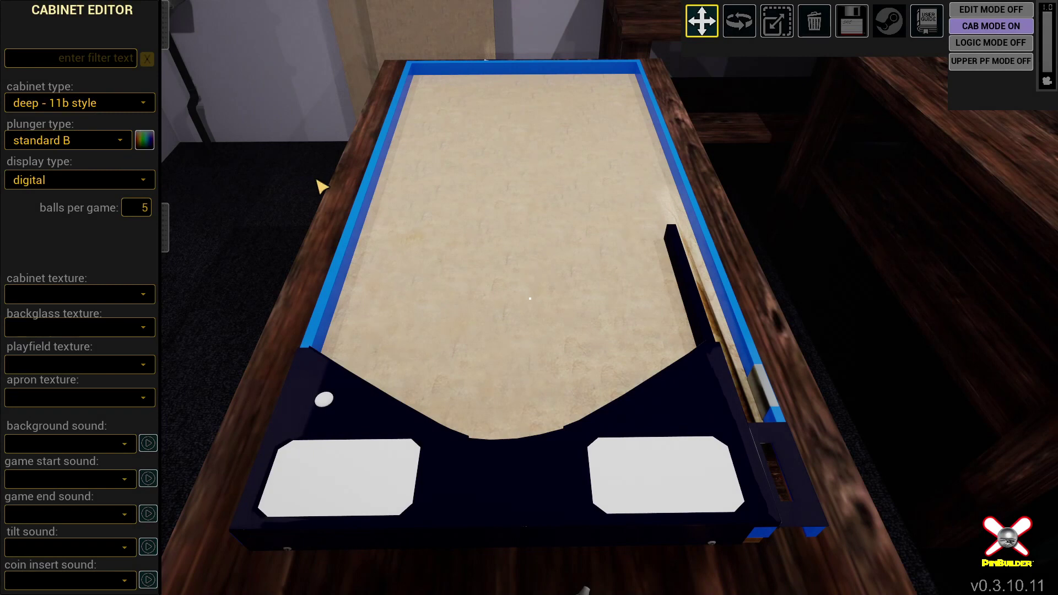
Save the new playfield under the name habitrails
click(851, 21)
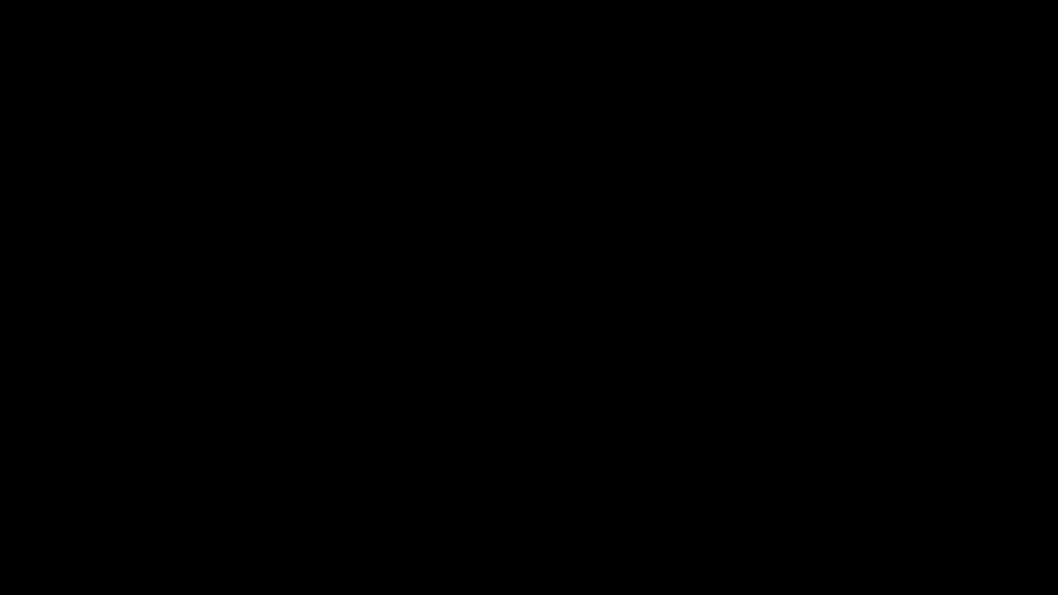
text(hya)
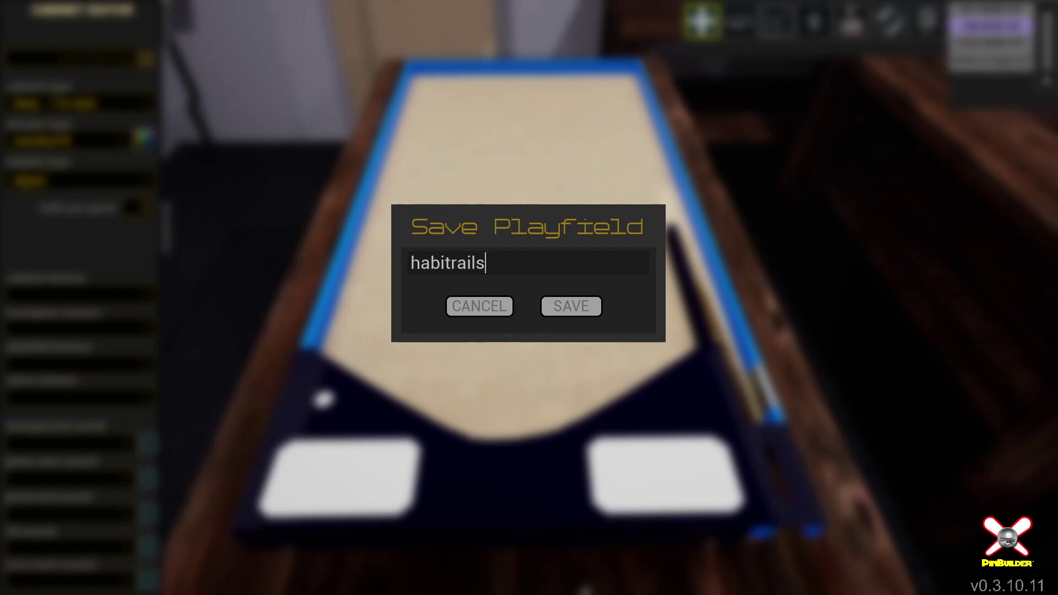
click(569, 310)
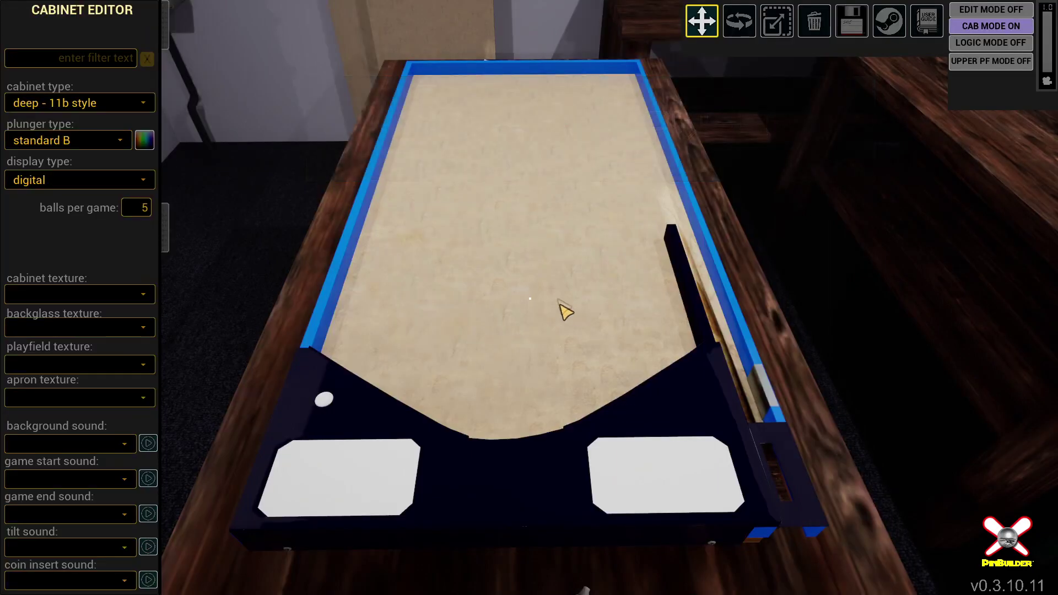
Switch the habitrails table to edit mode and add a wooden Plastic piece to the playfield
mouse_move(560, 304)
right_down()
mouse_move(579, 287)
mouse_move(546, 289)
mouse_move(571, 306)
mouse_move(530, 386)
mouse_move(529, 298)
mouse_move(558, 285)
right_up()
key(w)
key(e)
key(w)
key(d)
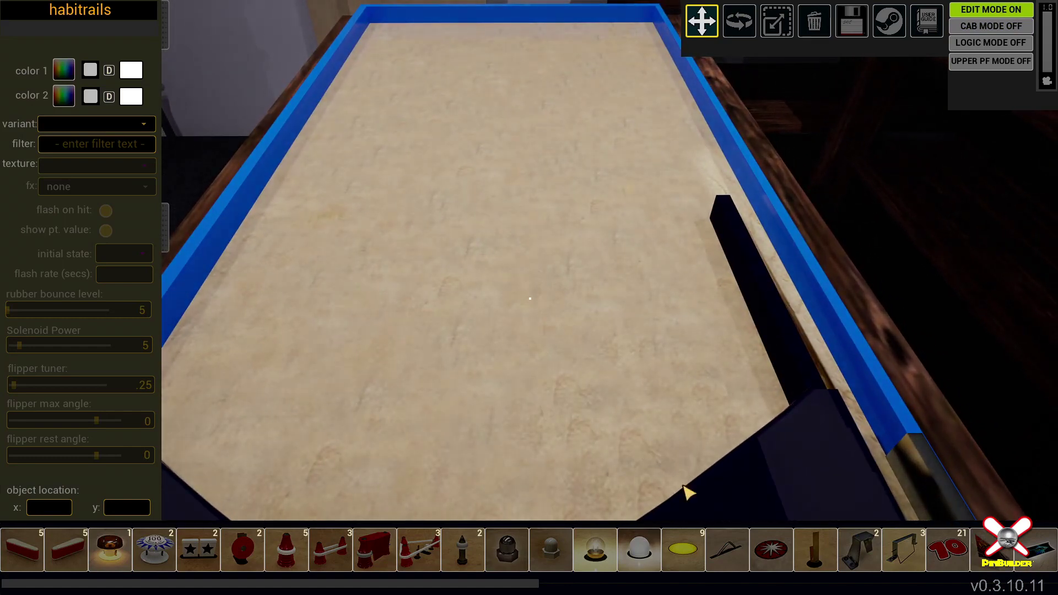
scroll(877, 554, down, 5)
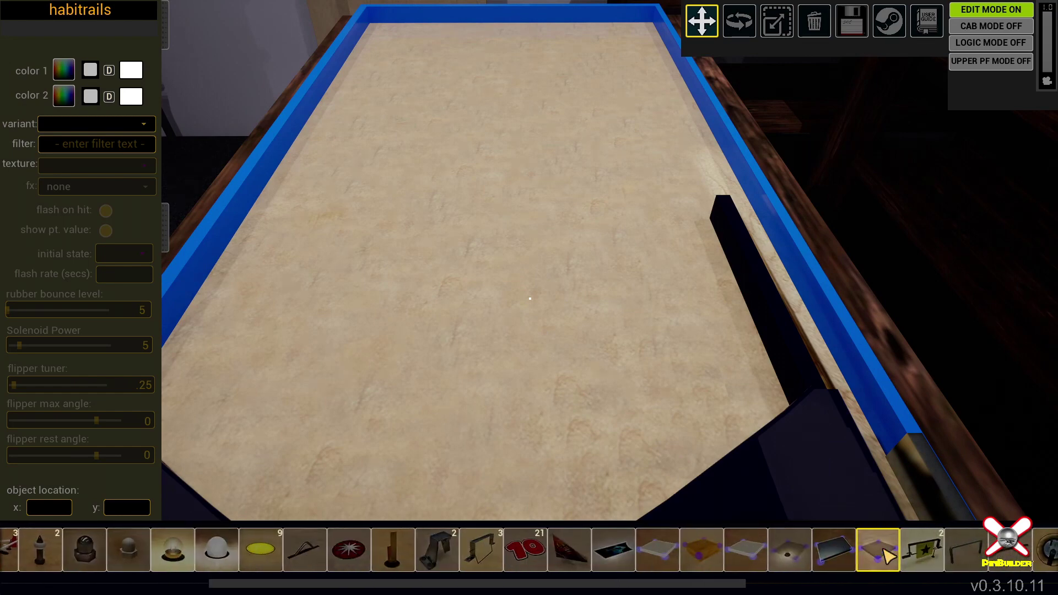
scroll(884, 551, down, 3)
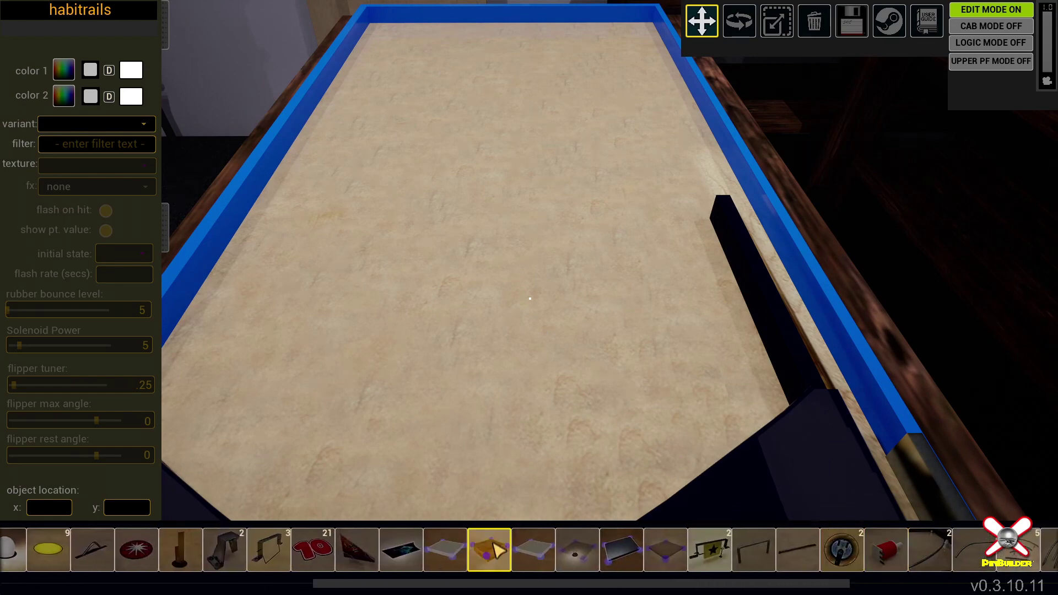
click(493, 551)
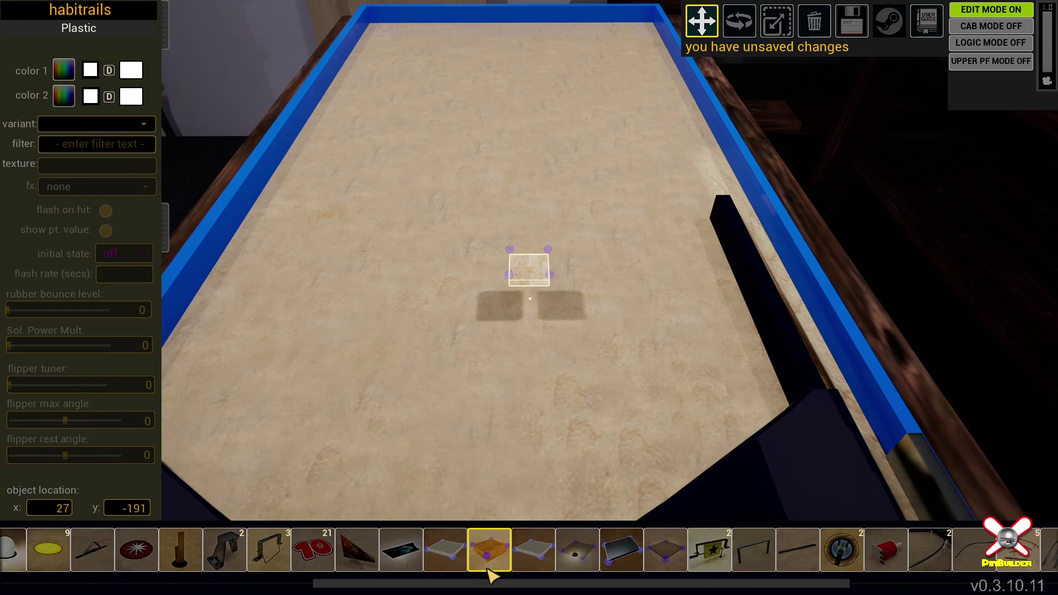
Stretch the plastic's corners into a larger four-sided raised panel and move it to about x 12, y -162
drag(530, 271, 380, 163)
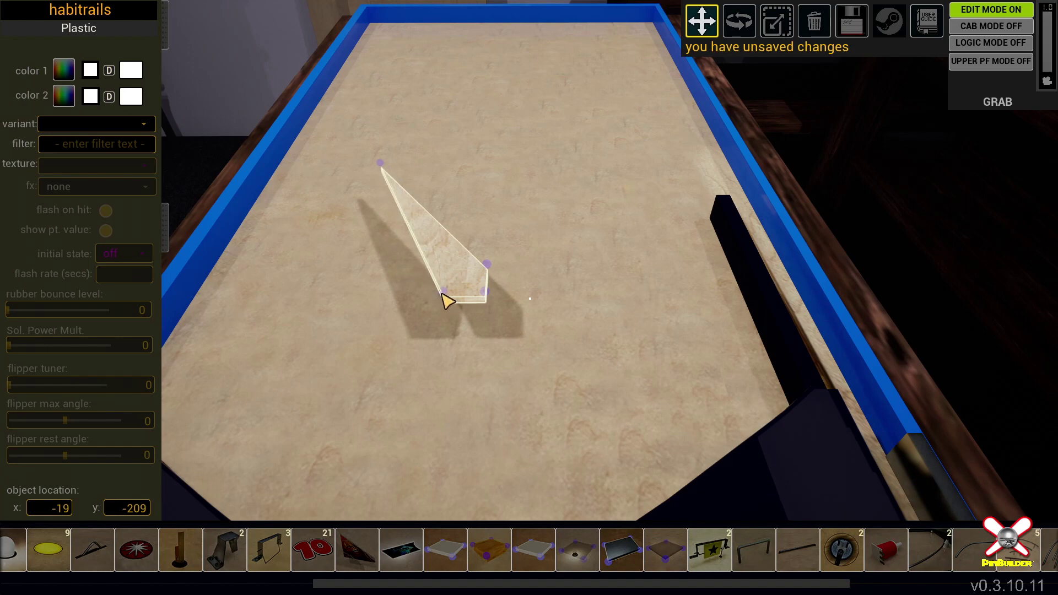
drag(445, 291, 327, 296)
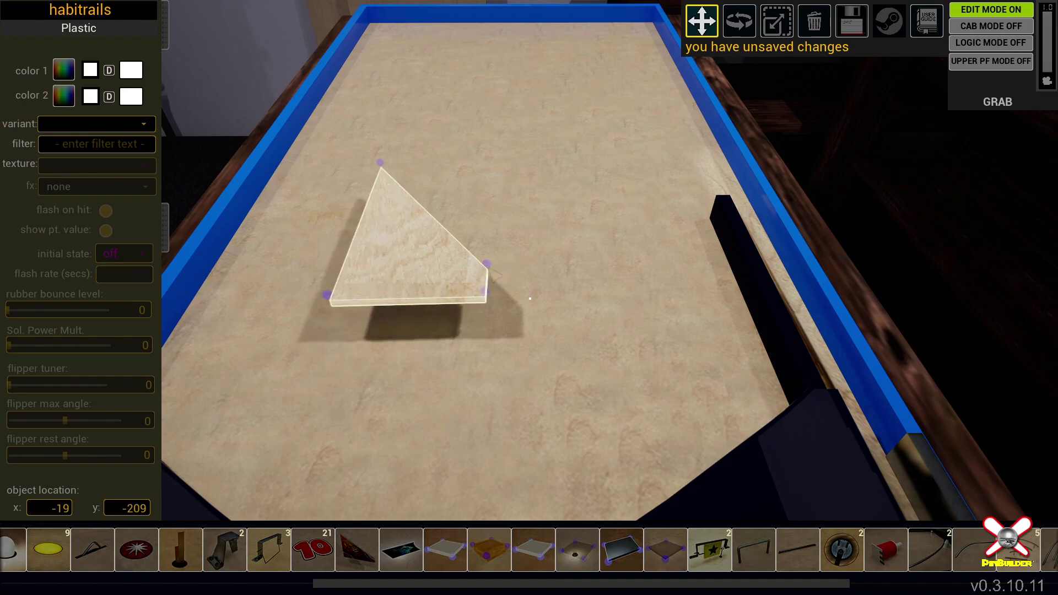
drag(488, 265, 499, 167)
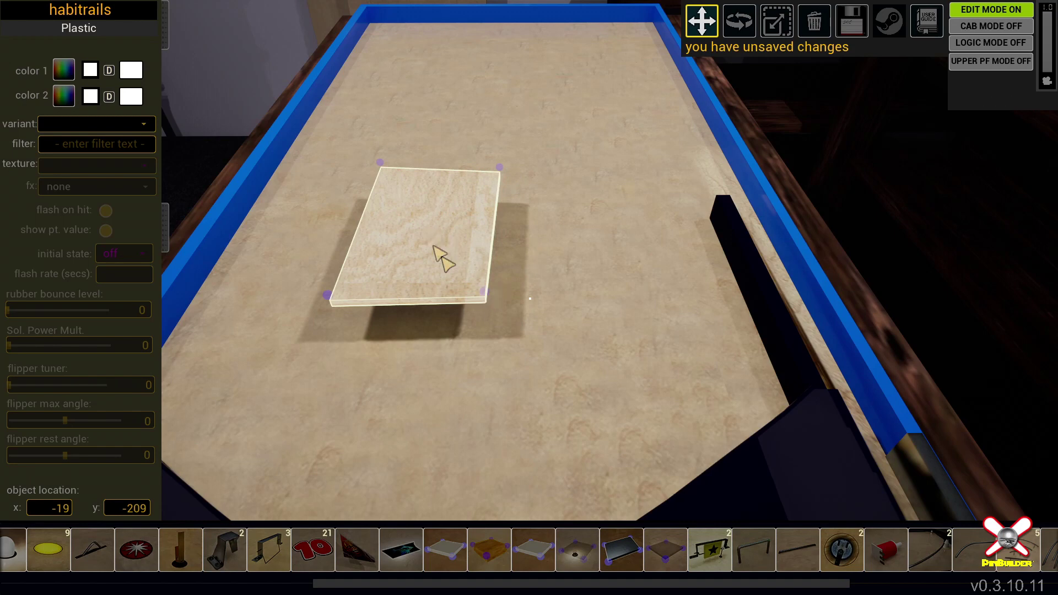
drag(485, 291, 528, 289)
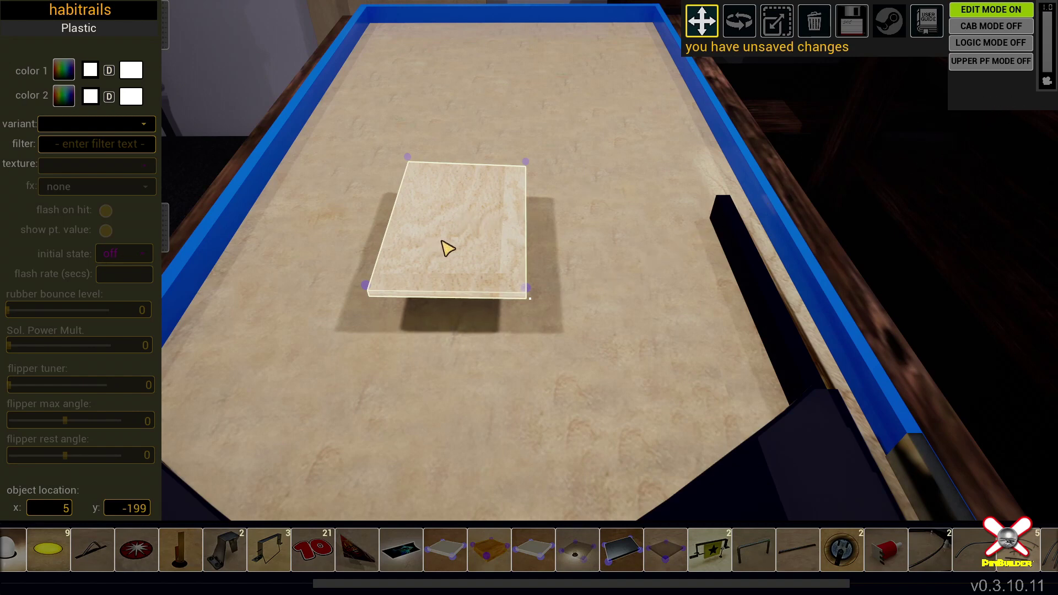
drag(447, 248, 583, 257)
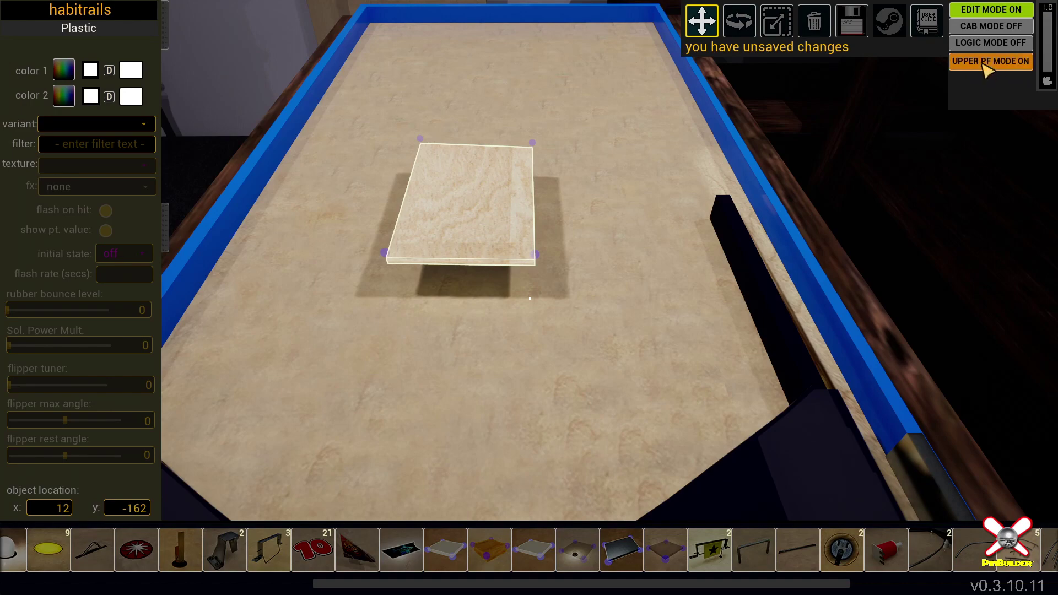
With upper playfield mode on, place a Classic Fins plastic post on the raised panel at about x -56, y -148
mouse_move(661, 216)
right_down()
mouse_move(662, 246)
mouse_move(662, 110)
mouse_move(662, 198)
right_up()
key(w)
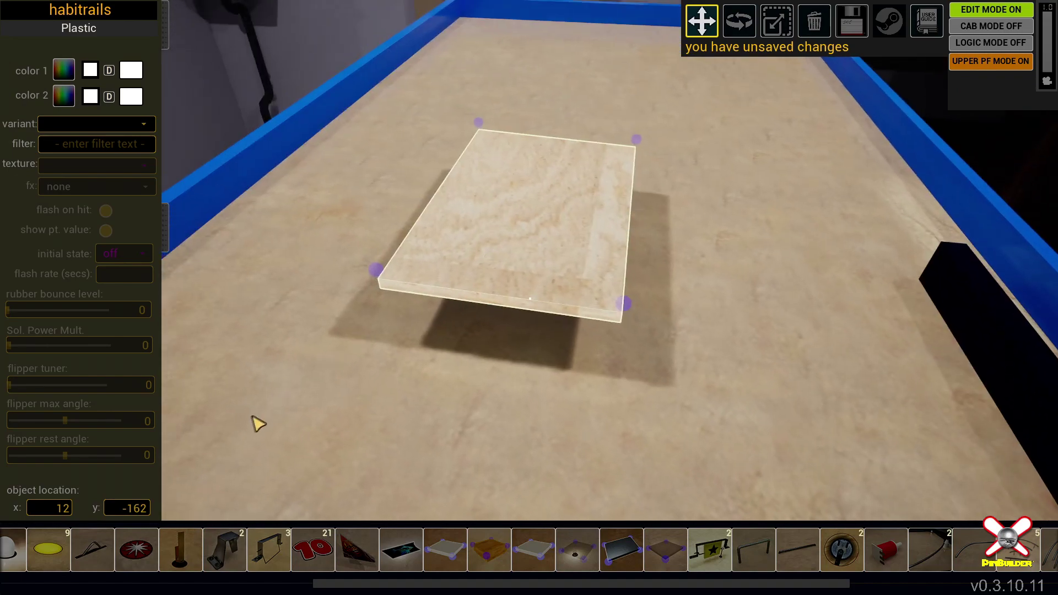
scroll(187, 552, up, 10)
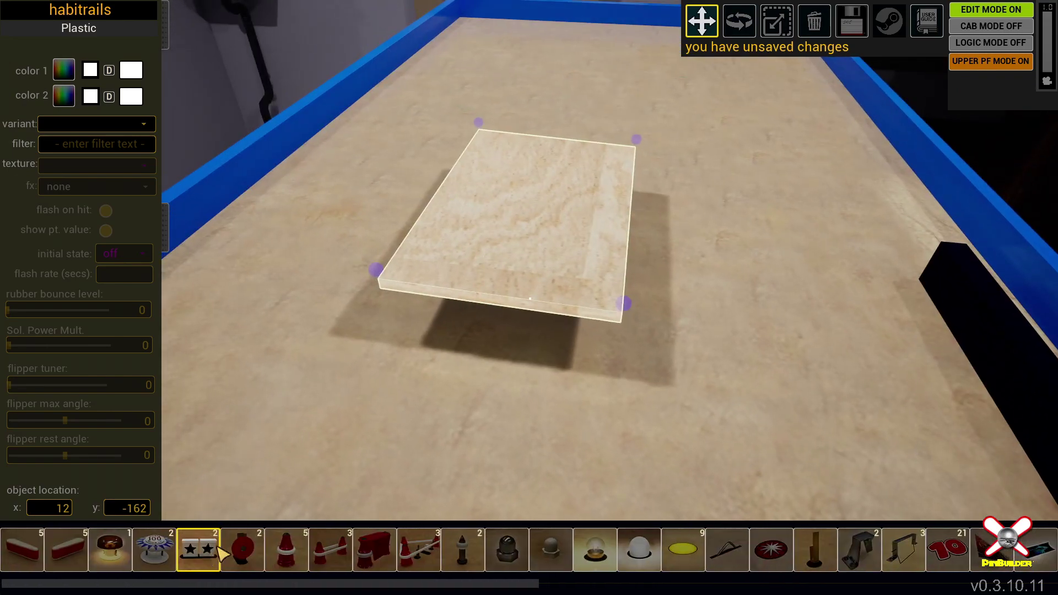
click(287, 550)
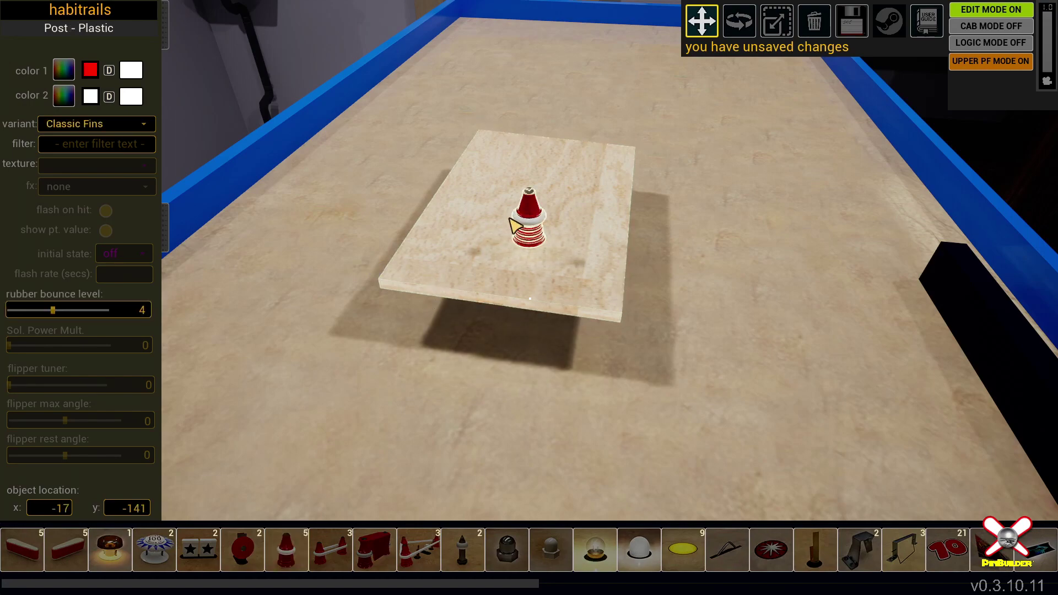
drag(514, 223, 451, 241)
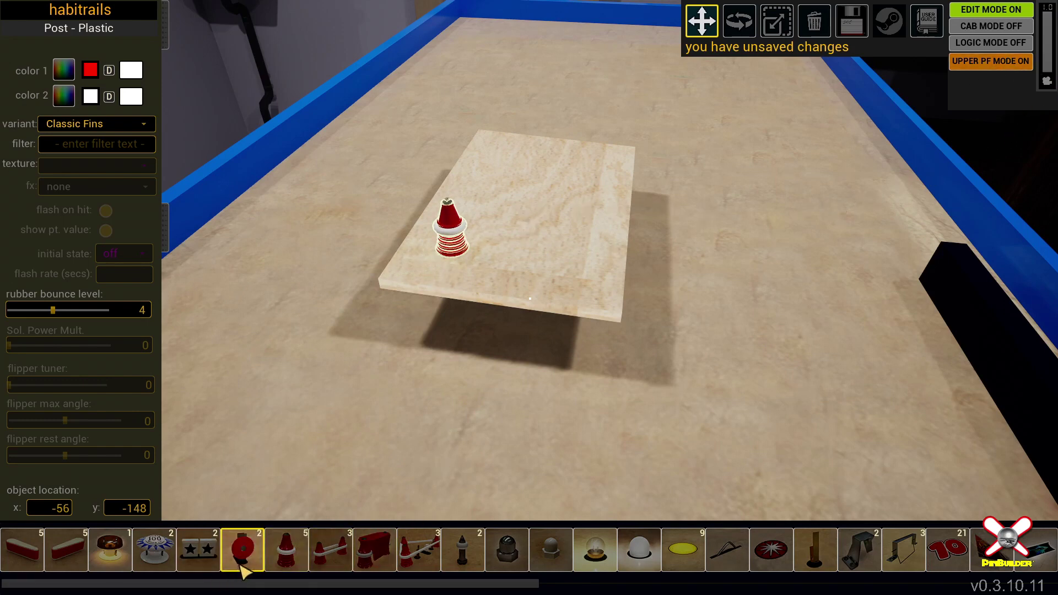
Place a Classic top lane divider on the raised panel behind the post, at about x -59, y -76
right_drag(455, 370, 518, 342)
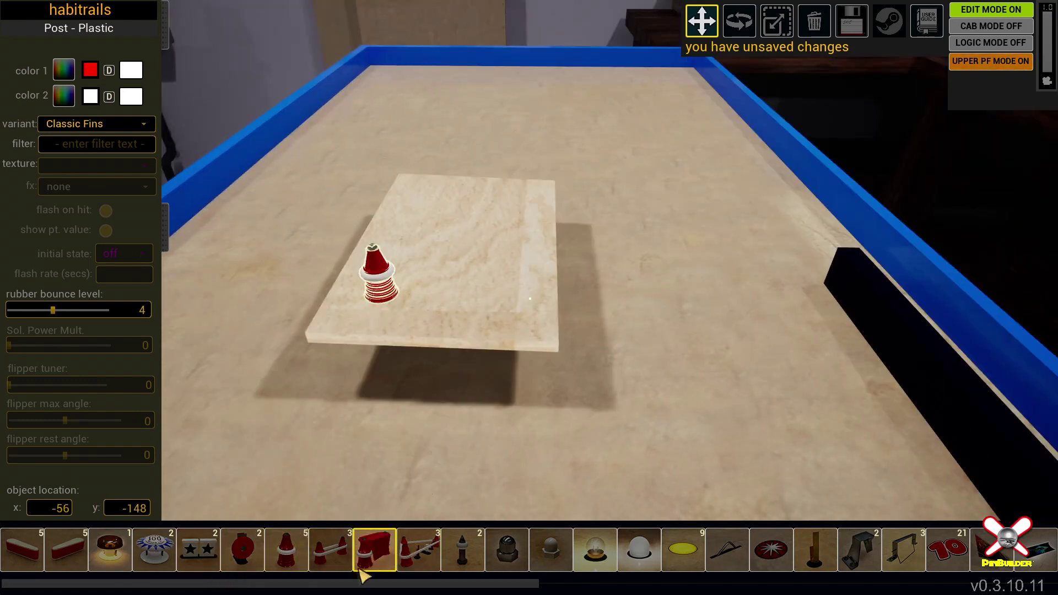
click(368, 558)
drag(559, 187, 415, 190)
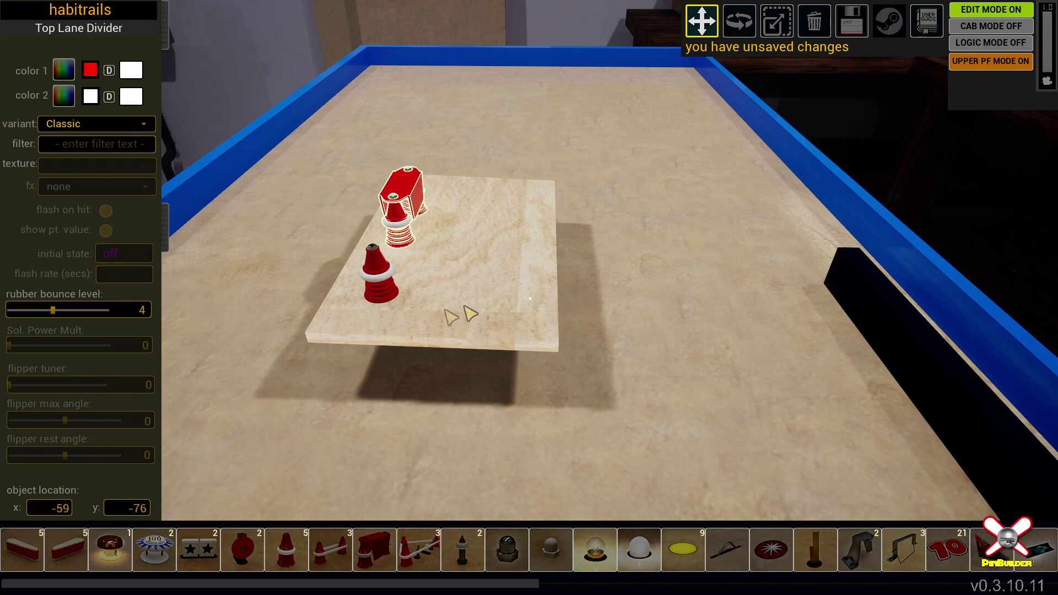
Place a Round Plain insert at about x -14, y -101 and an LED bulb at about x -20, y -154 on the panel
click(684, 550)
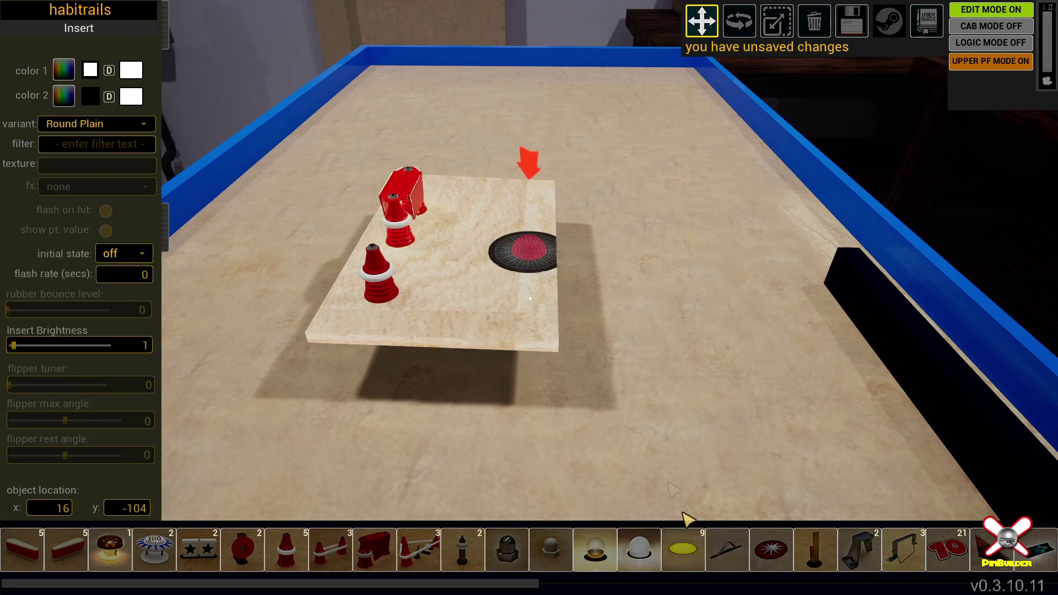
drag(543, 272, 493, 267)
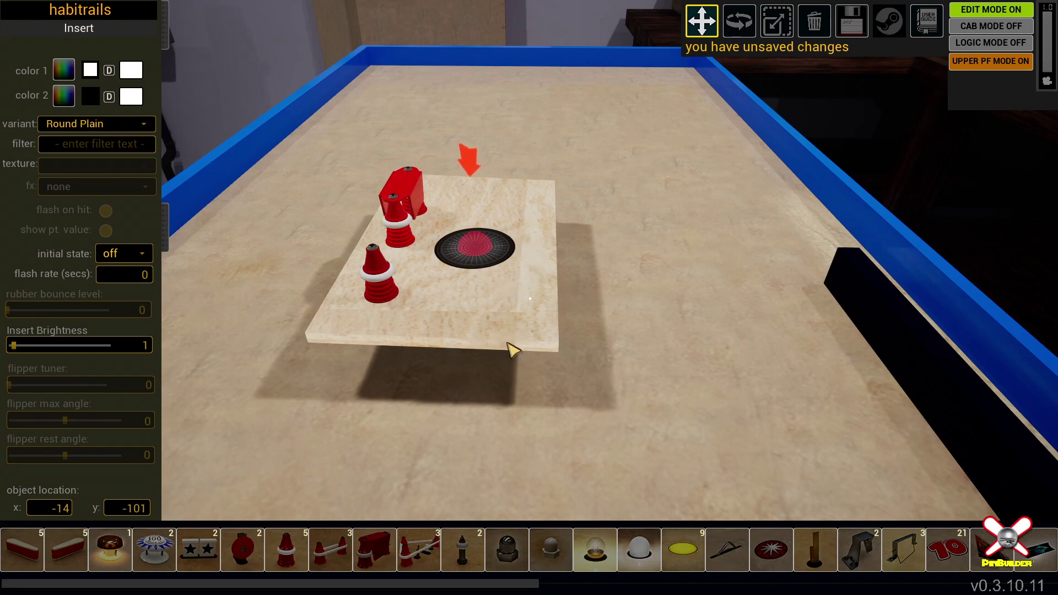
click(638, 550)
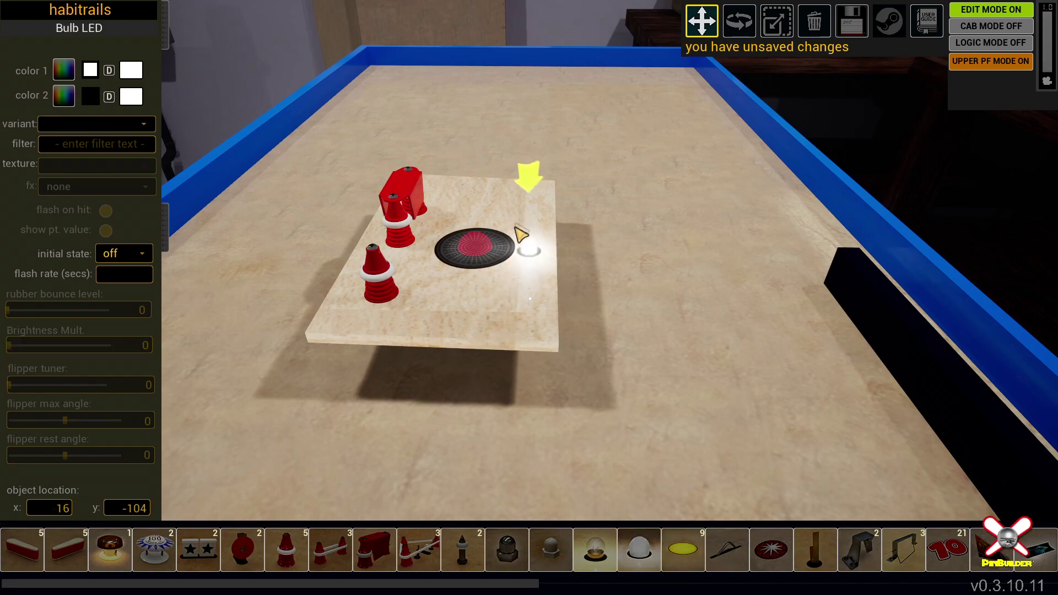
drag(534, 252, 453, 300)
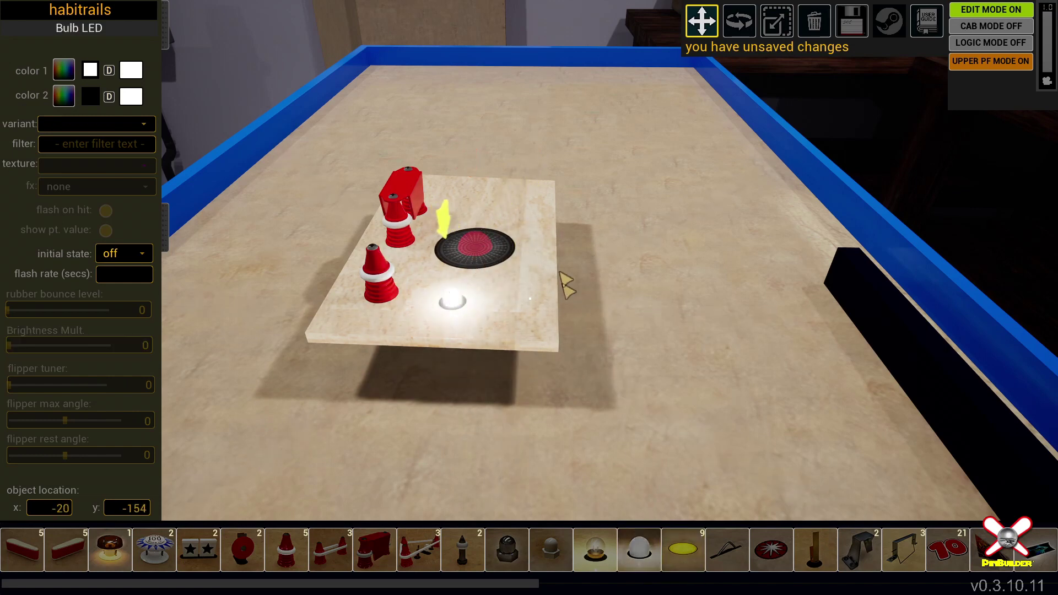
Clear the LED bulb, the insert and the red post pieces off the raised panel and move the panel to about x -166, y -14
right_drag(629, 320, 612, 317)
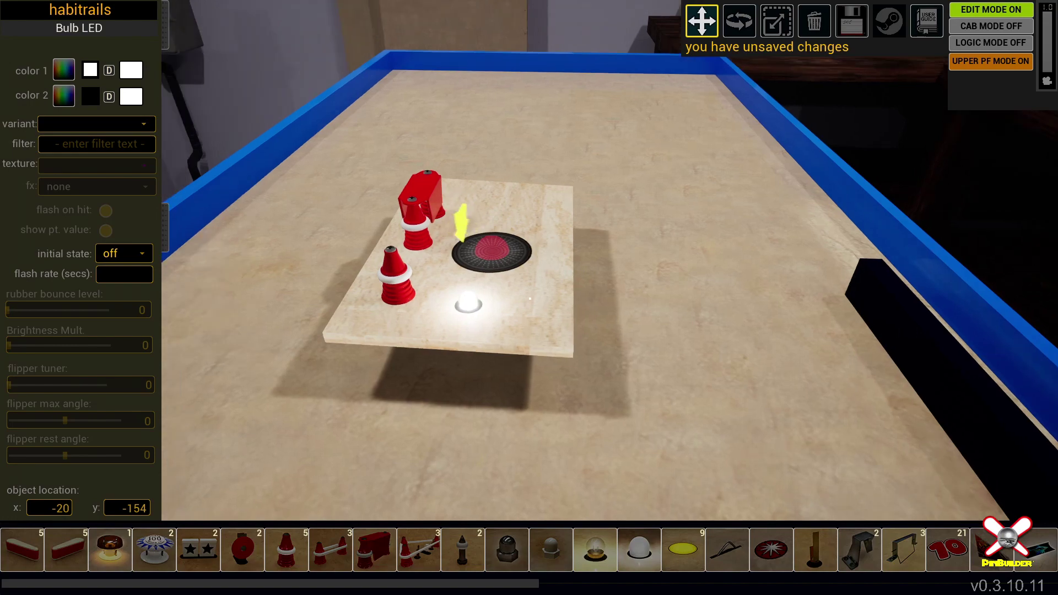
key(Delete)
click(499, 262)
key(Delete)
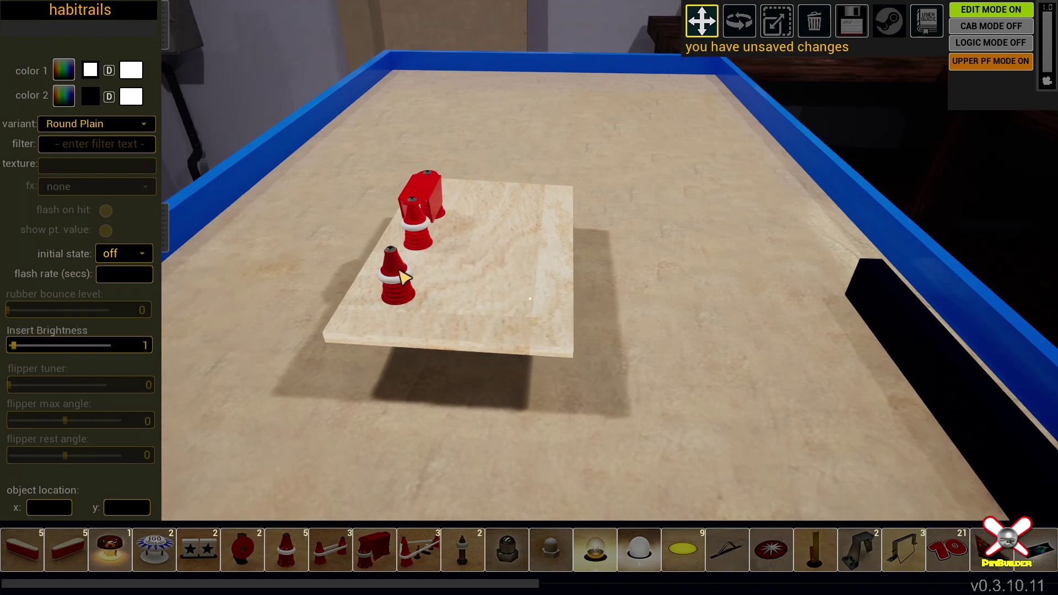
click(401, 276)
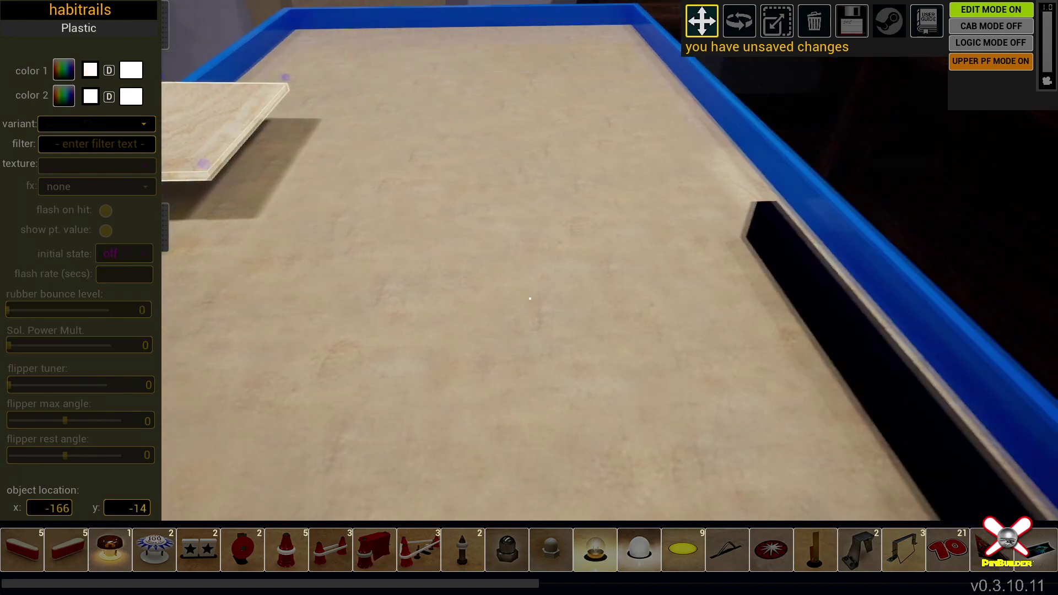
Place a short straight metal ramp on the playfield at about x 58, y -140 and rotate its raised end toward the raised panel
right_drag(530, 299, 494, 322)
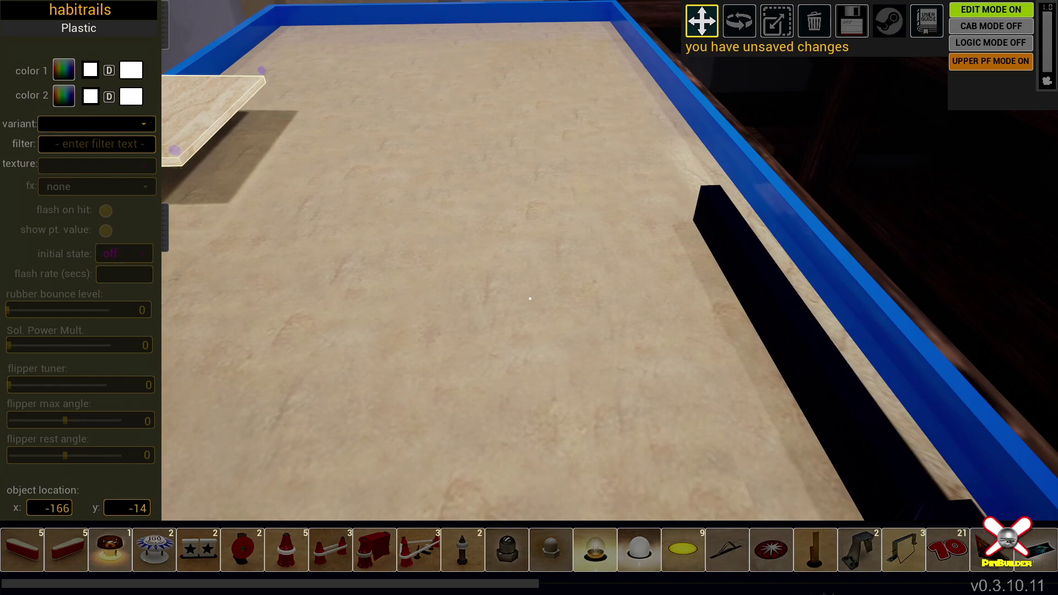
scroll(843, 546, down, 10)
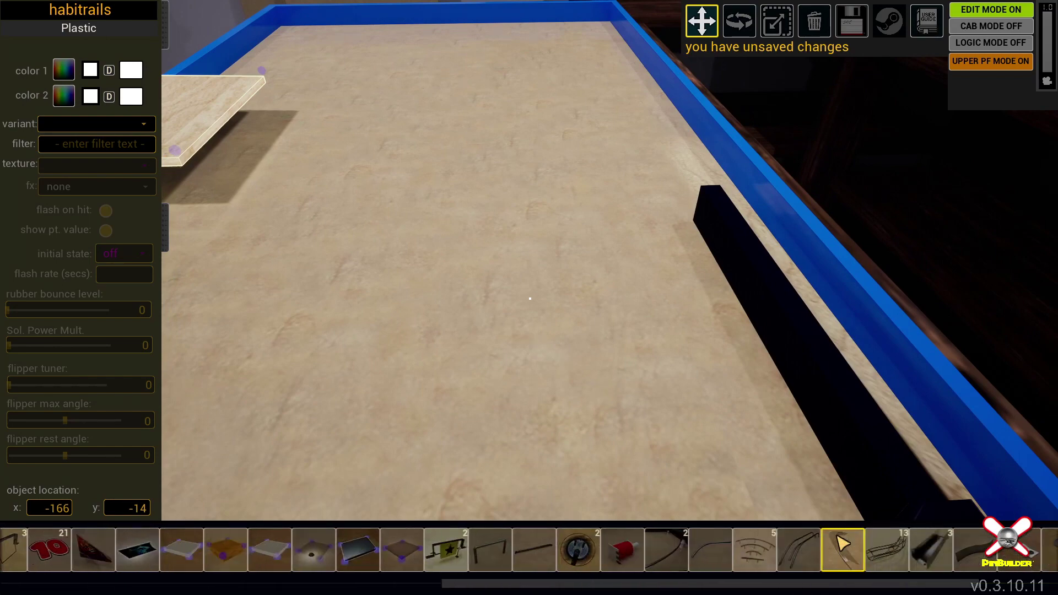
scroll(835, 538, down, 3)
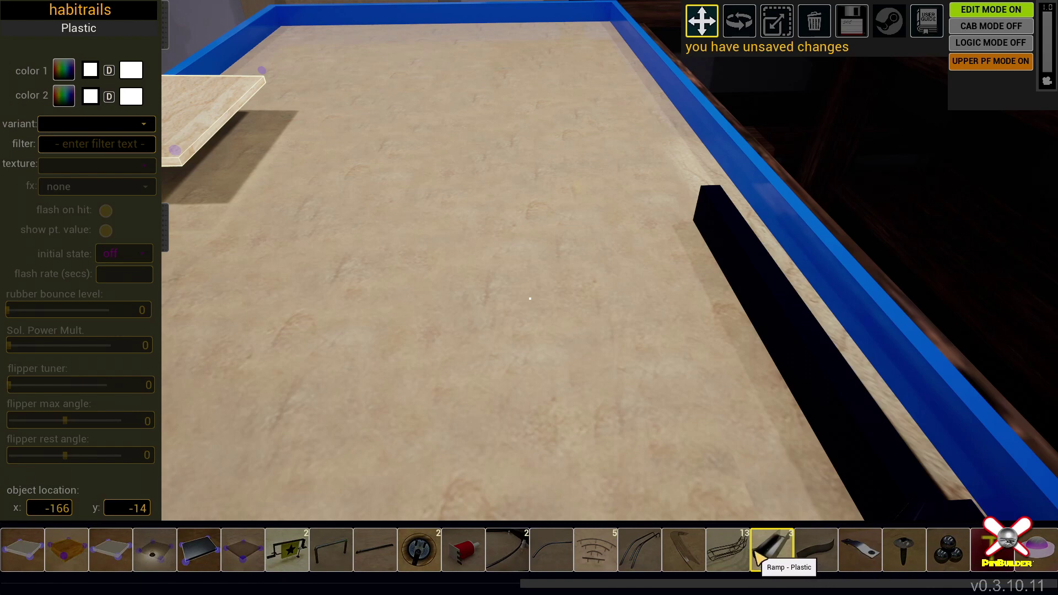
click(770, 551)
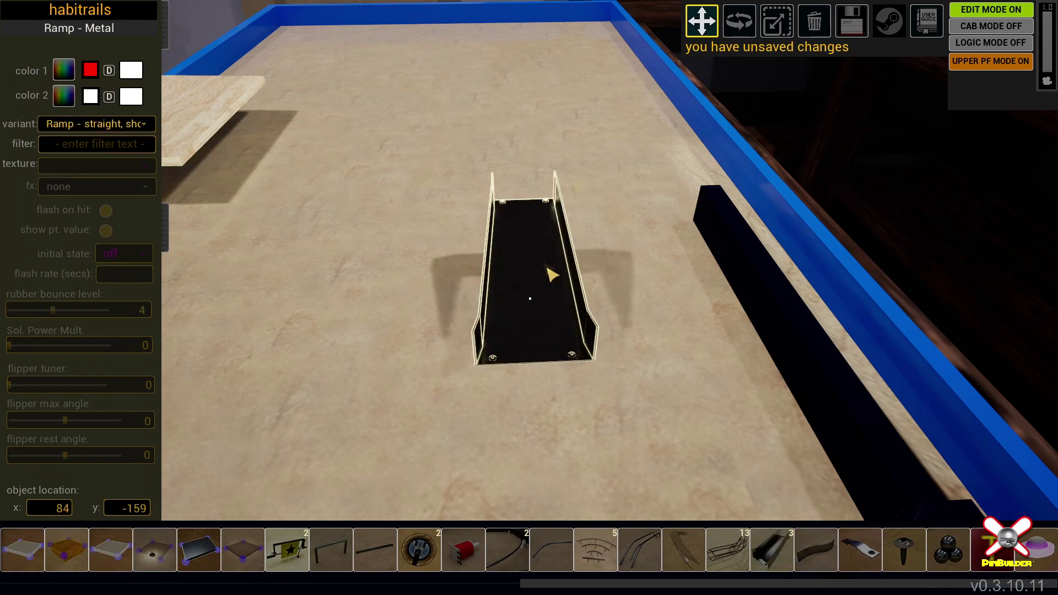
drag(551, 274, 204, 264)
key(r)
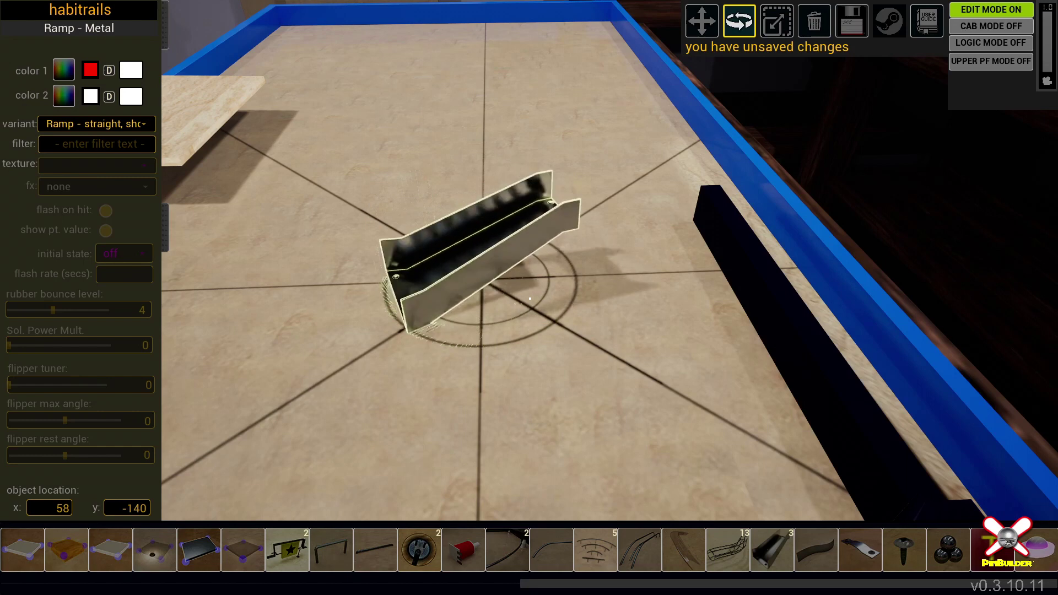
drag(530, 300, 1034, 147)
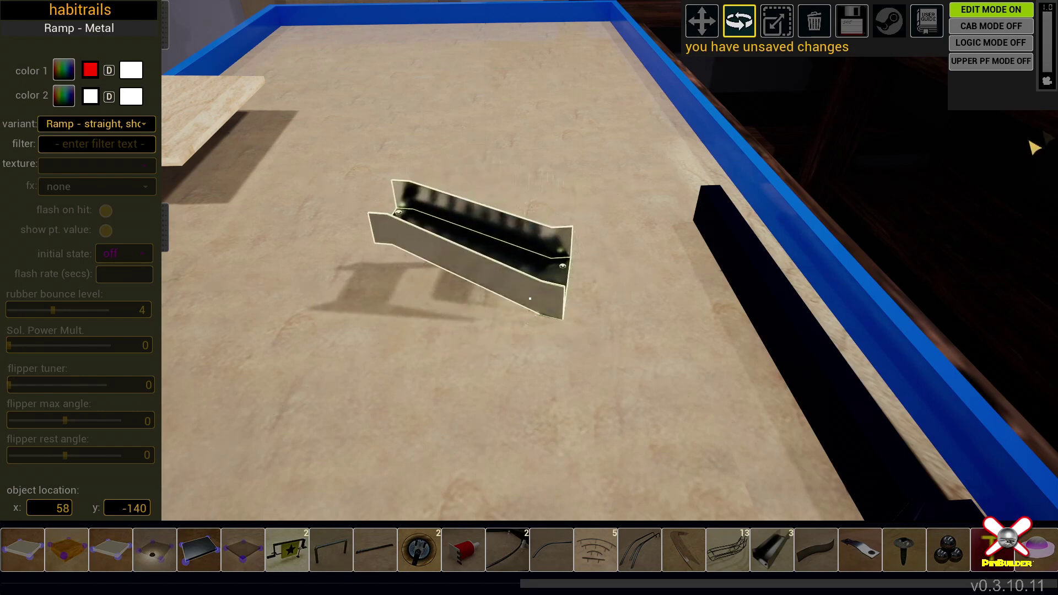
Move the metal ramp to the raised panel's edge, at about x -96, y 30
key(m)
drag(456, 259, 267, 142)
right_drag(530, 299, 293, 80)
key(w)
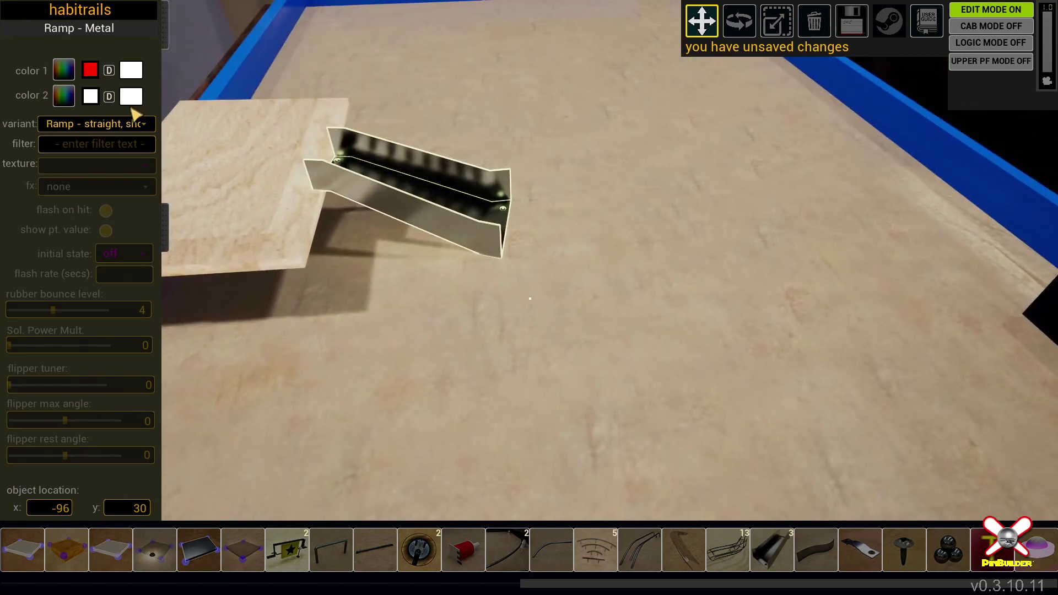
Try the curve right variant on the metal ramp, then set it to curve left
click(136, 124)
click(126, 153)
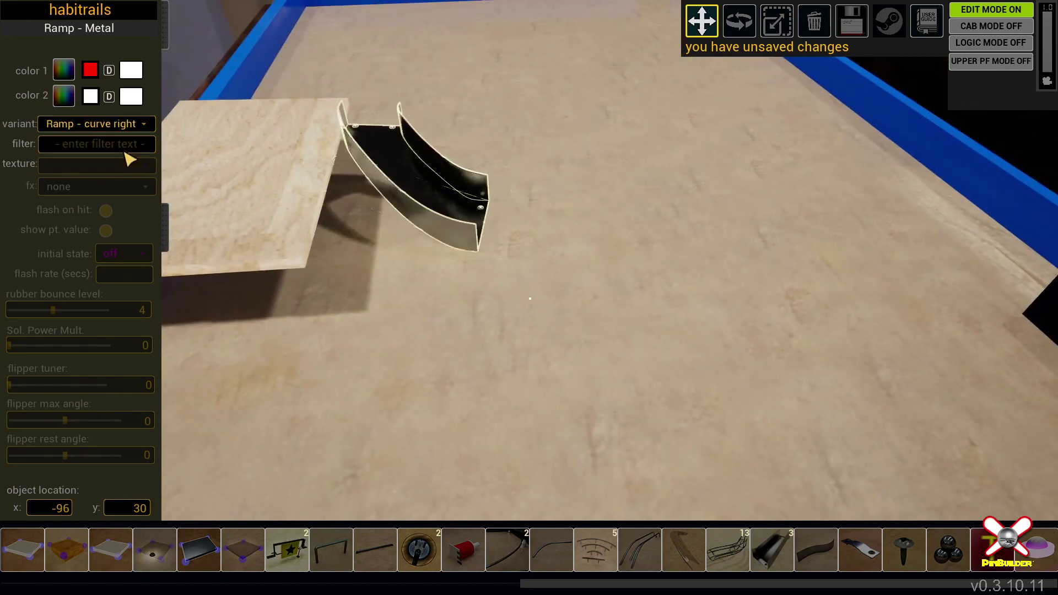
click(135, 123)
click(126, 163)
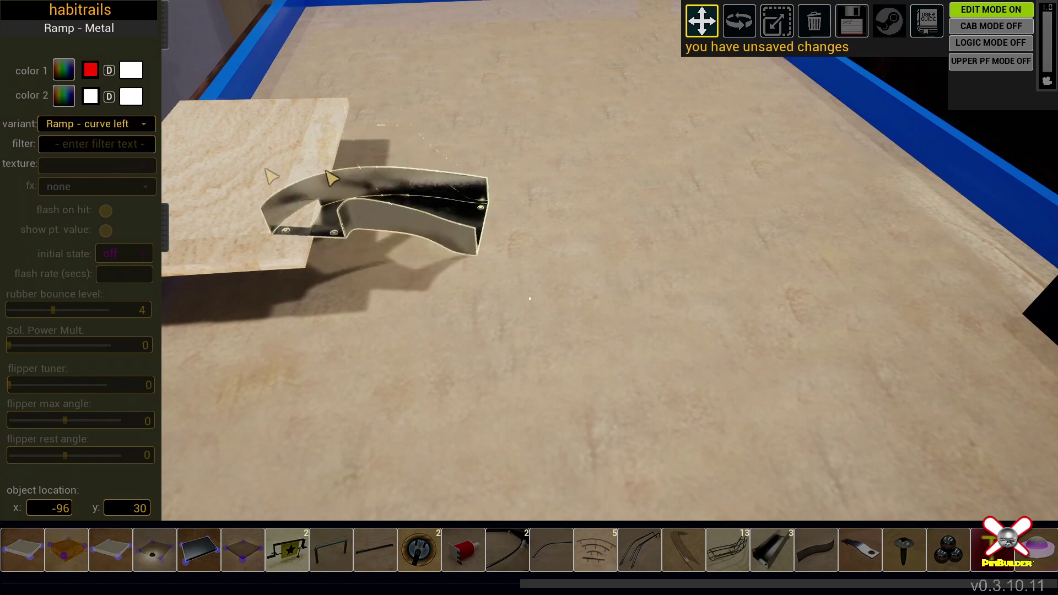
Turn the curved ramp toward the front, fit it against the panel at about x -93, y -10, and delete it
drag(463, 221, 429, 268)
right_click(401, 262)
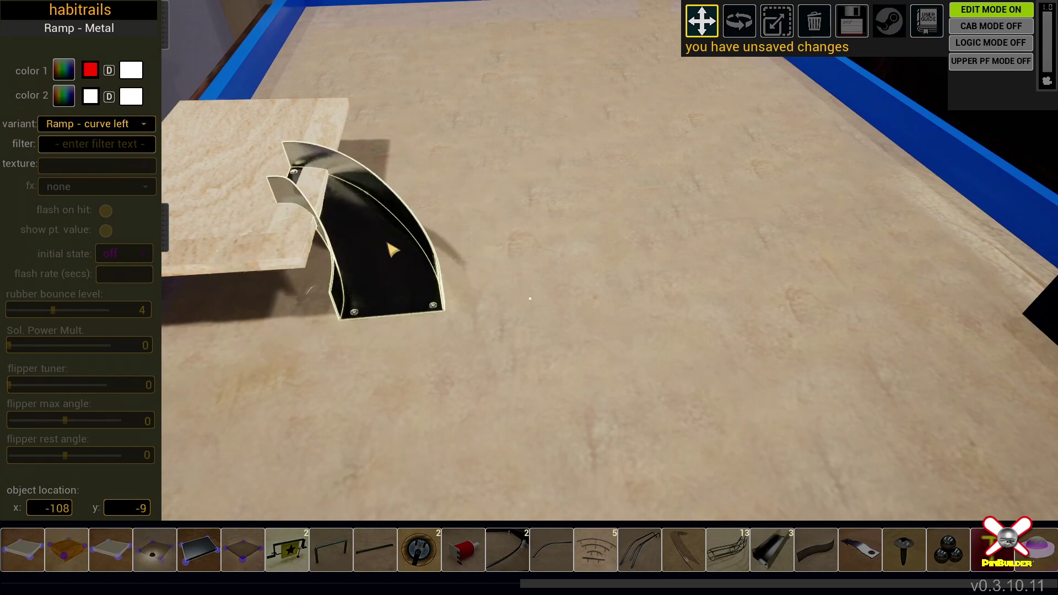
drag(364, 240, 390, 247)
drag(418, 281, 430, 274)
right_drag(430, 274, 430, 227)
right_drag(529, 299, 497, 331)
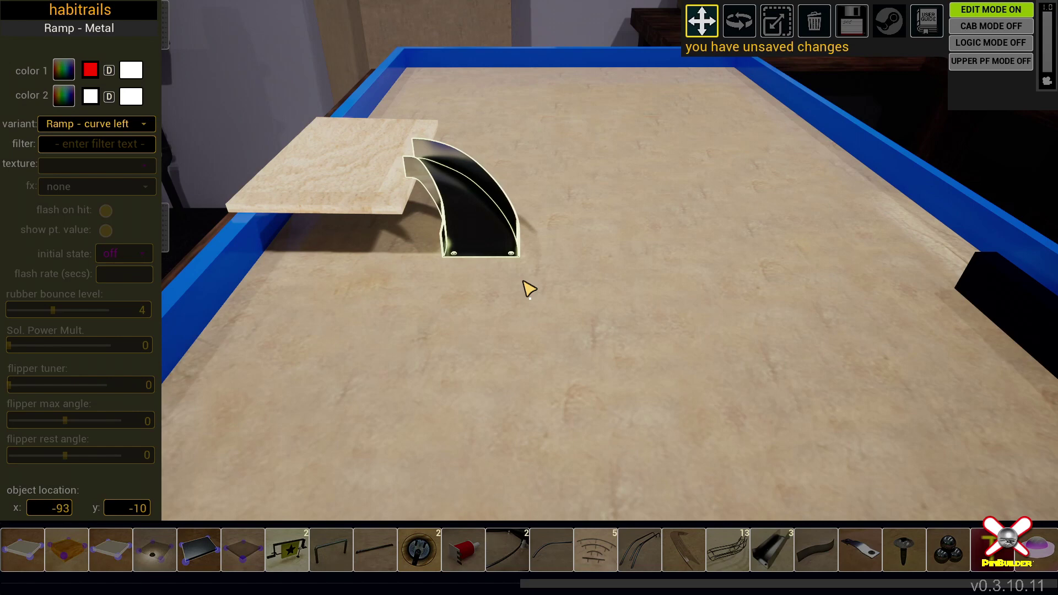
key(Delete)
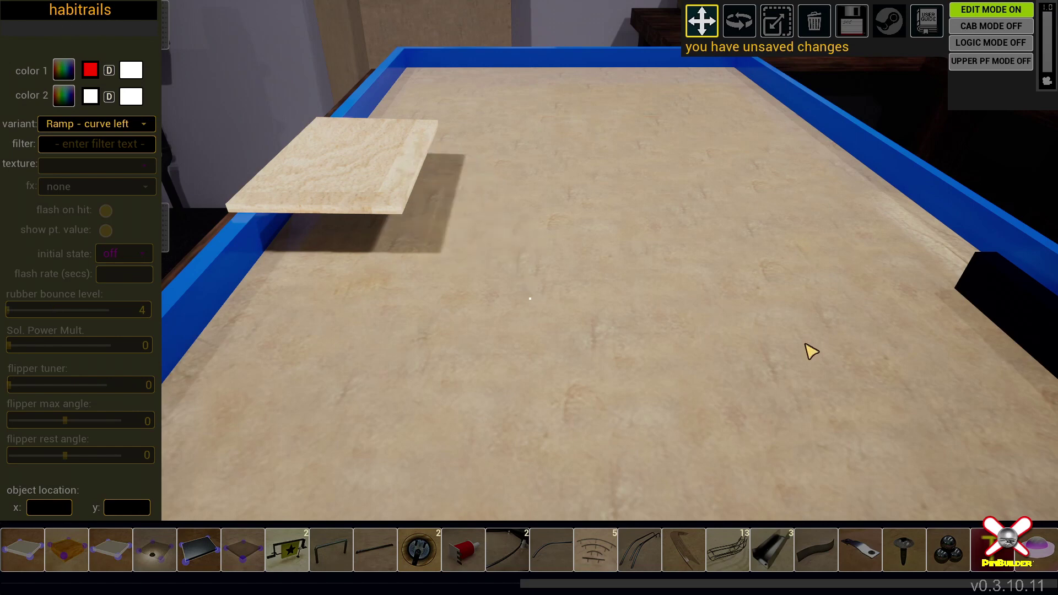
Place a kicker hole, set its variant to vertical, and move it to the far corner at about x -215, y 442
click(431, 548)
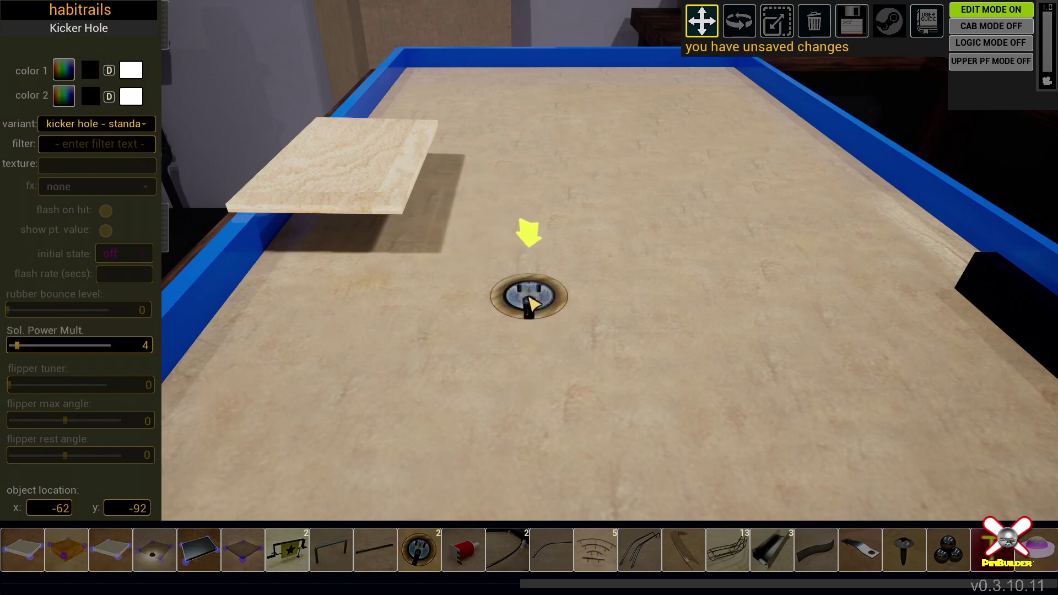
drag(531, 303, 452, 304)
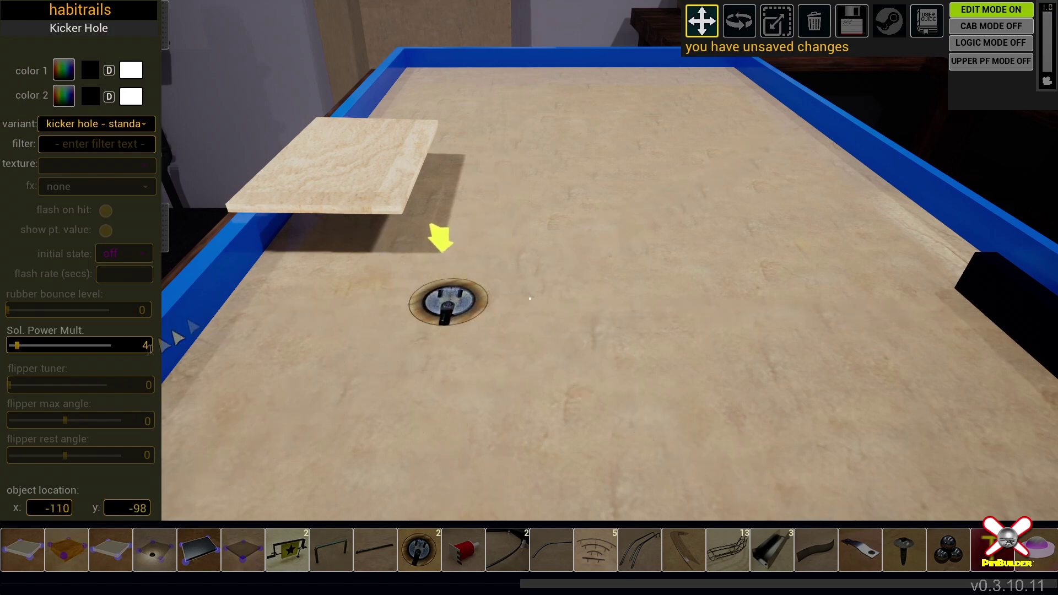
click(136, 124)
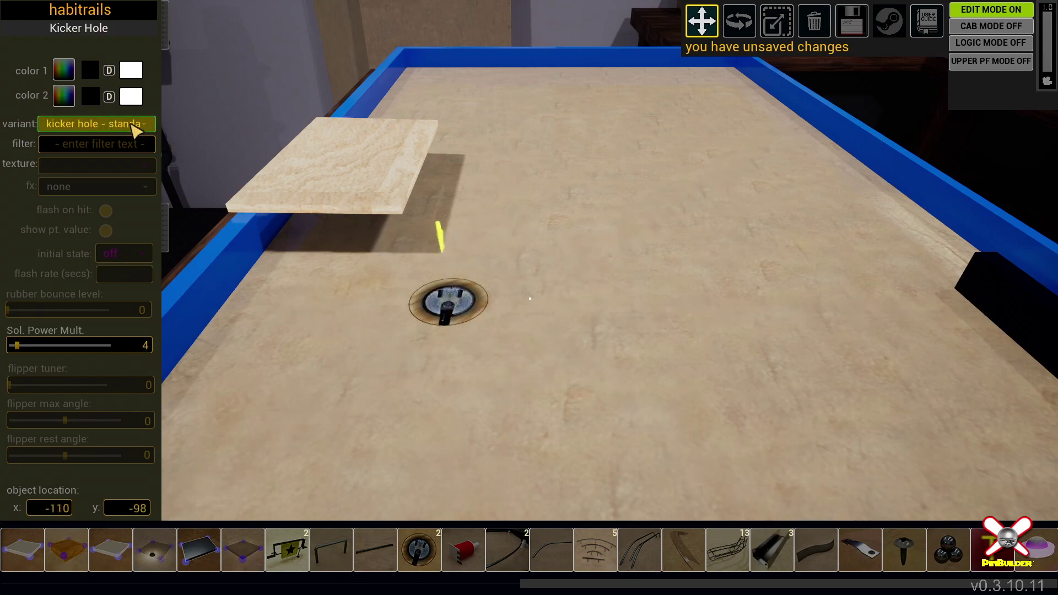
click(118, 151)
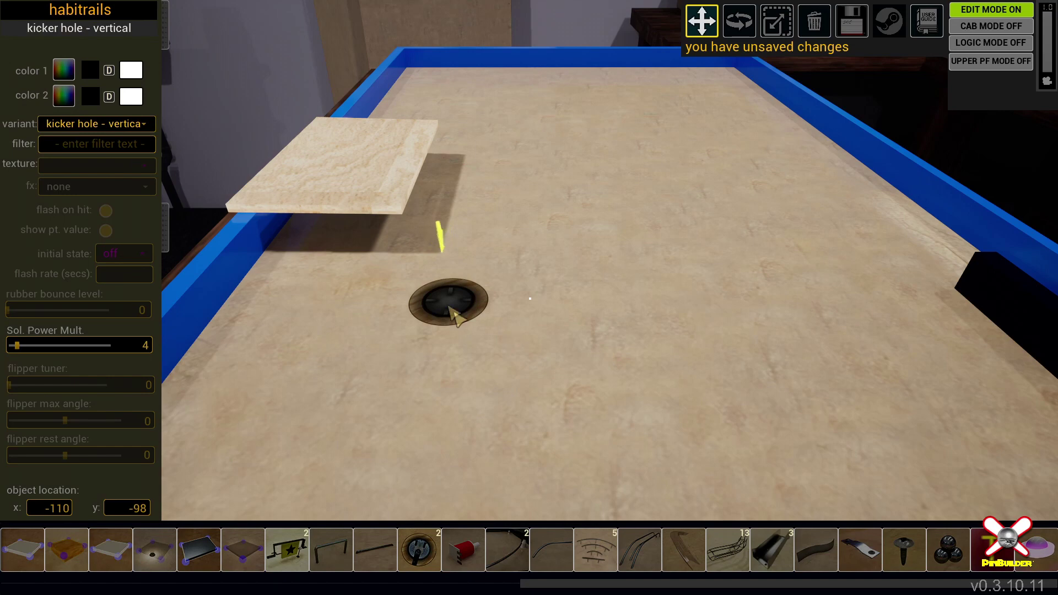
drag(453, 316, 466, 308)
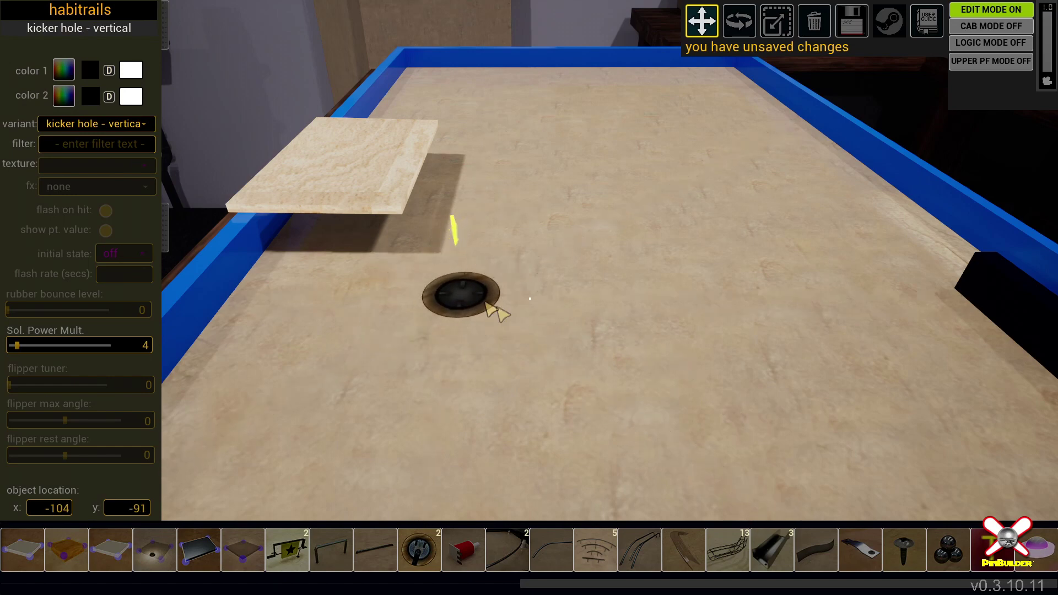
drag(463, 299, 425, 77)
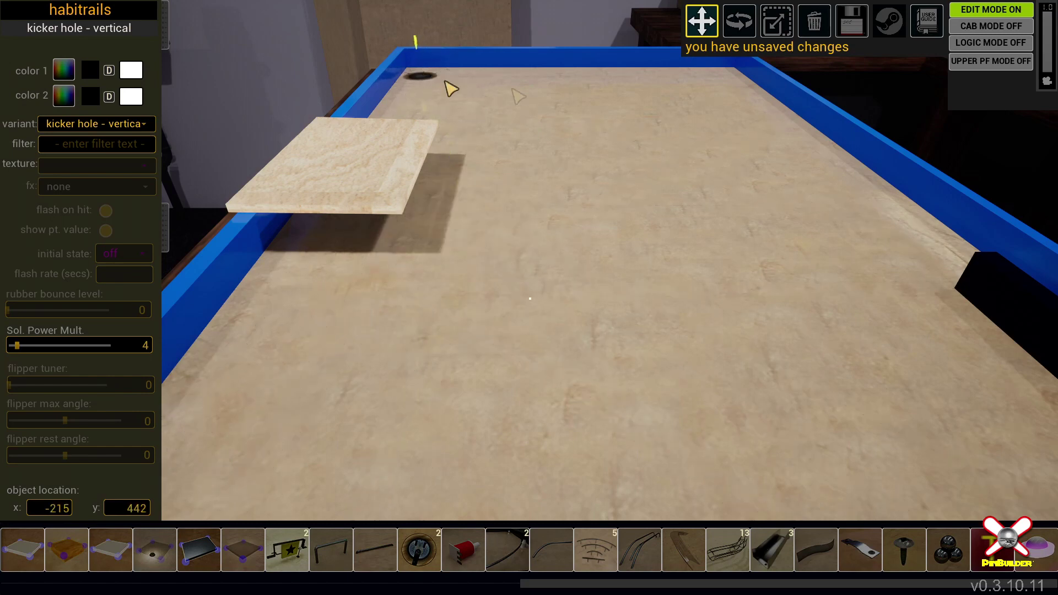
Place a habitrail with the ramp up variant on the playfield at about x 83, y -120
middle_drag(797, 329, 533, 329)
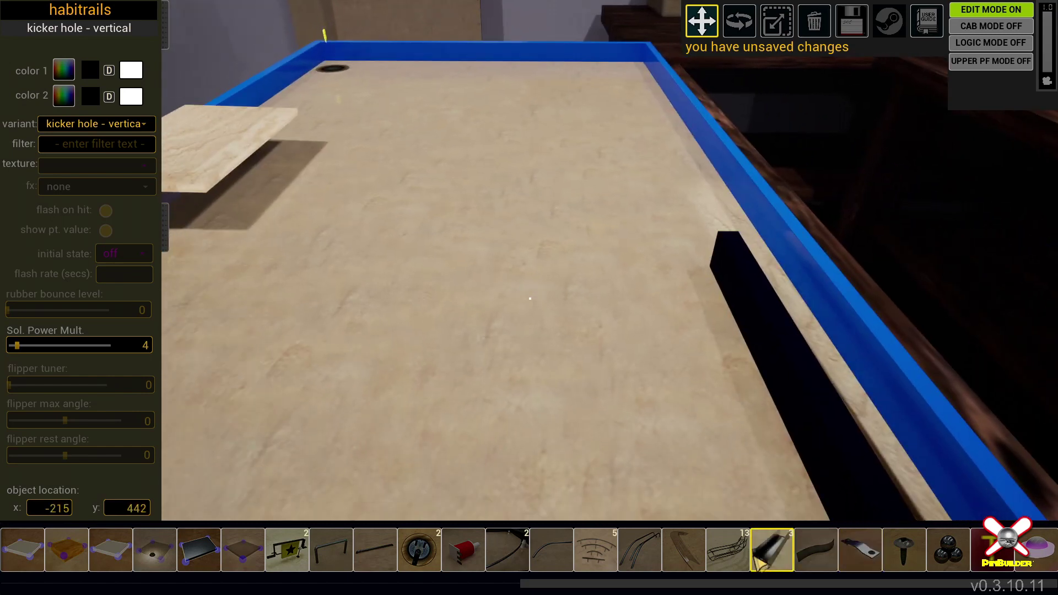
click(729, 550)
right_drag(570, 346, 816, 336)
right_drag(678, 311, 685, 311)
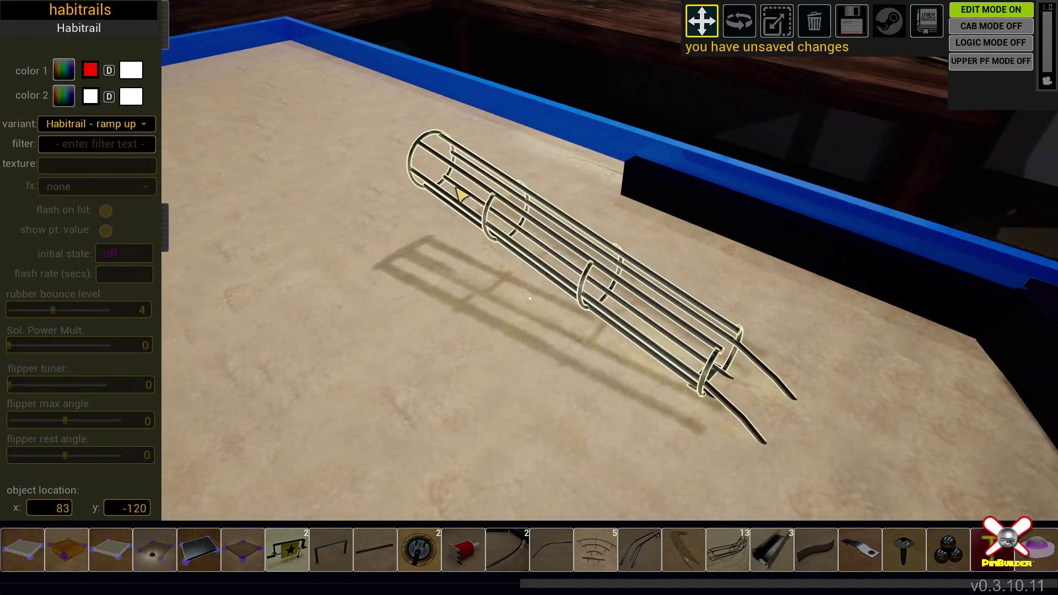
Preview the habitrail variants from straight long, straight short and curve small down through to curve twisted
click(88, 121)
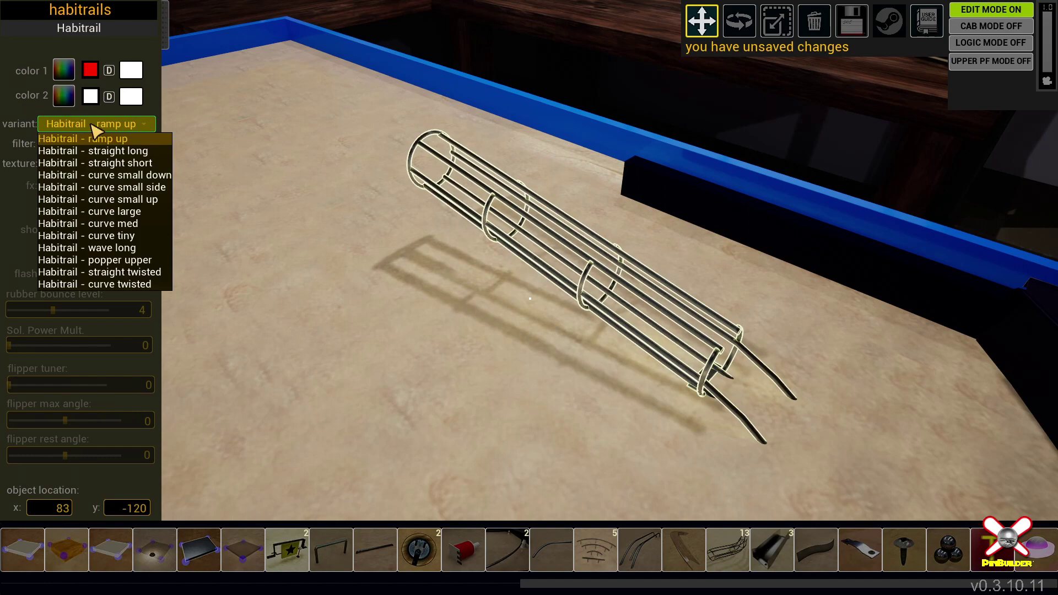
click(120, 151)
click(120, 133)
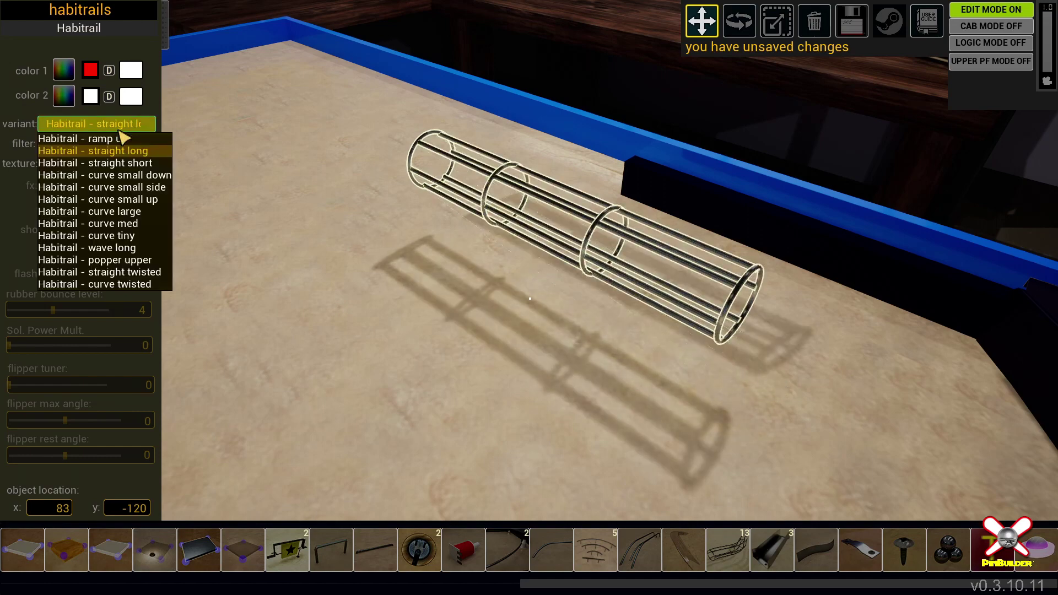
click(124, 164)
click(125, 134)
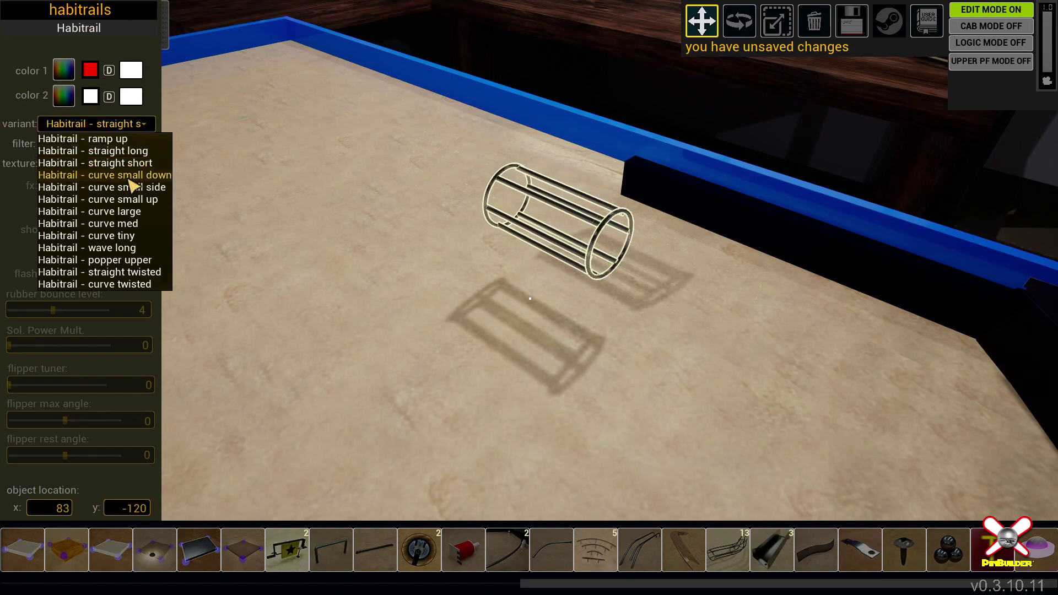
click(130, 176)
click(130, 136)
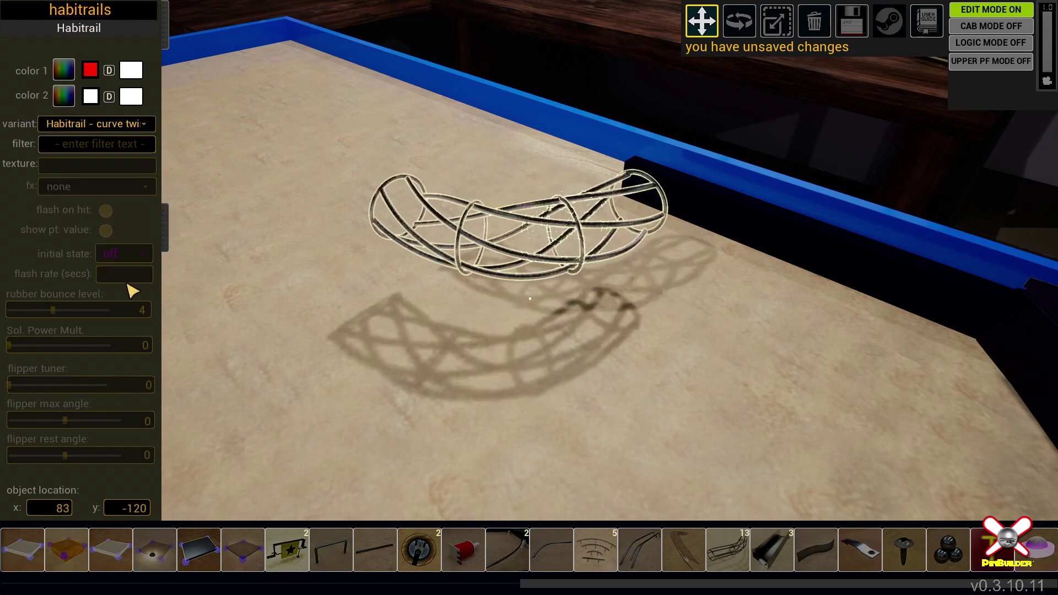
Preview the straight twisted and straight long habitrail variants, then return the piece to ramp up
click(138, 125)
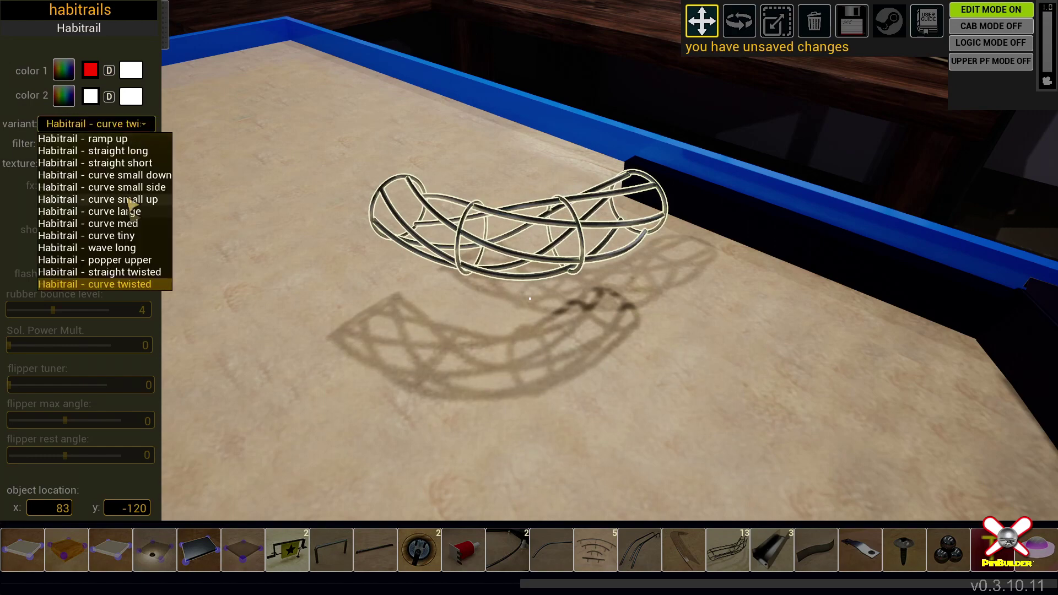
click(131, 272)
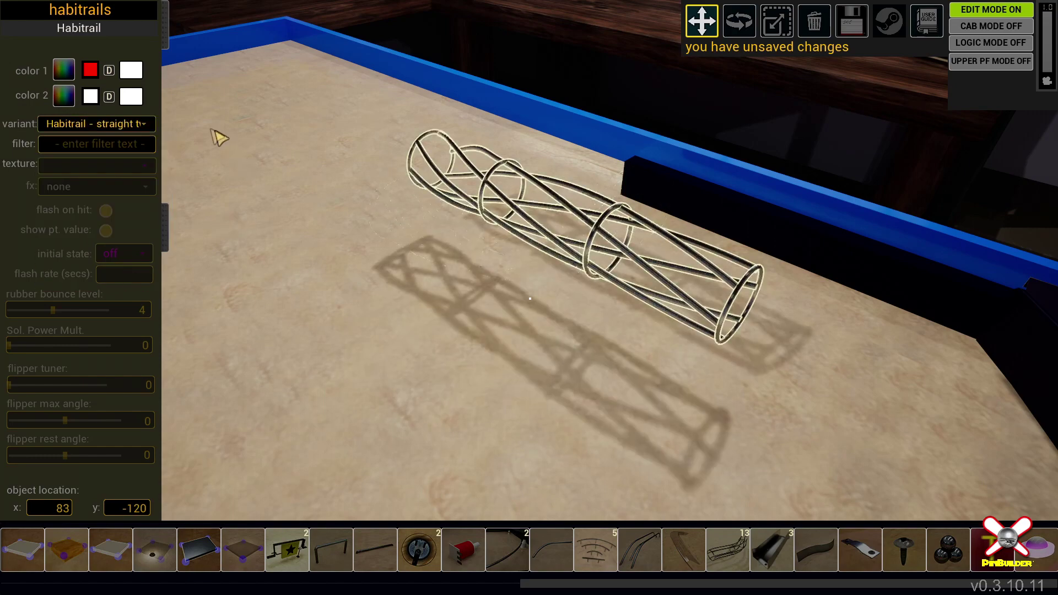
click(117, 124)
click(74, 149)
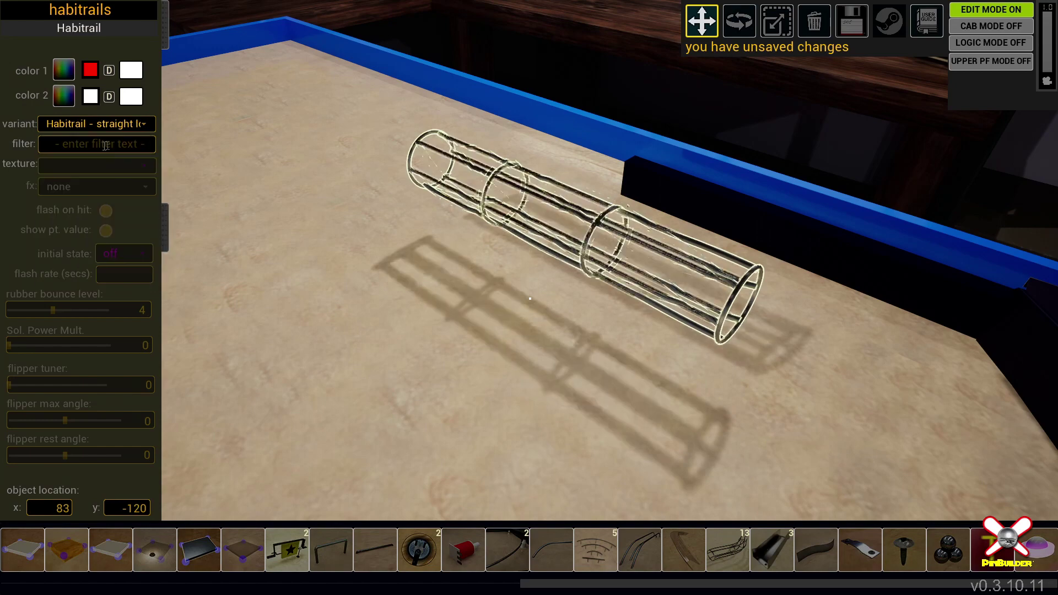
click(117, 124)
click(121, 138)
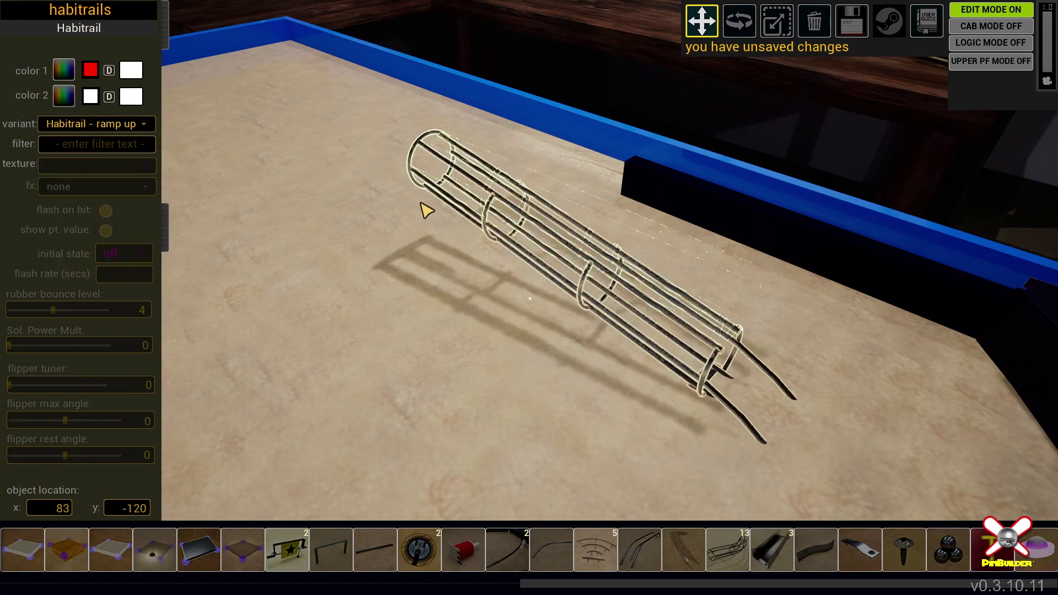
Move the ramp up habitrail along the side wall to about x 229, y 220 and save the table
right_drag(529, 298, 510, 323)
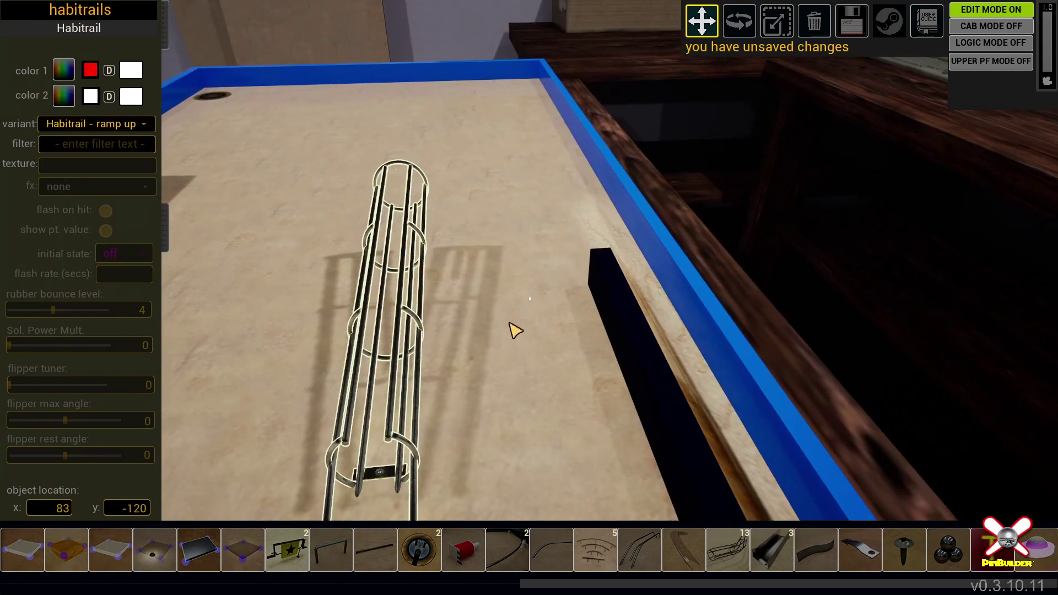
drag(415, 319, 562, 119)
right_drag(530, 299, 530, 298)
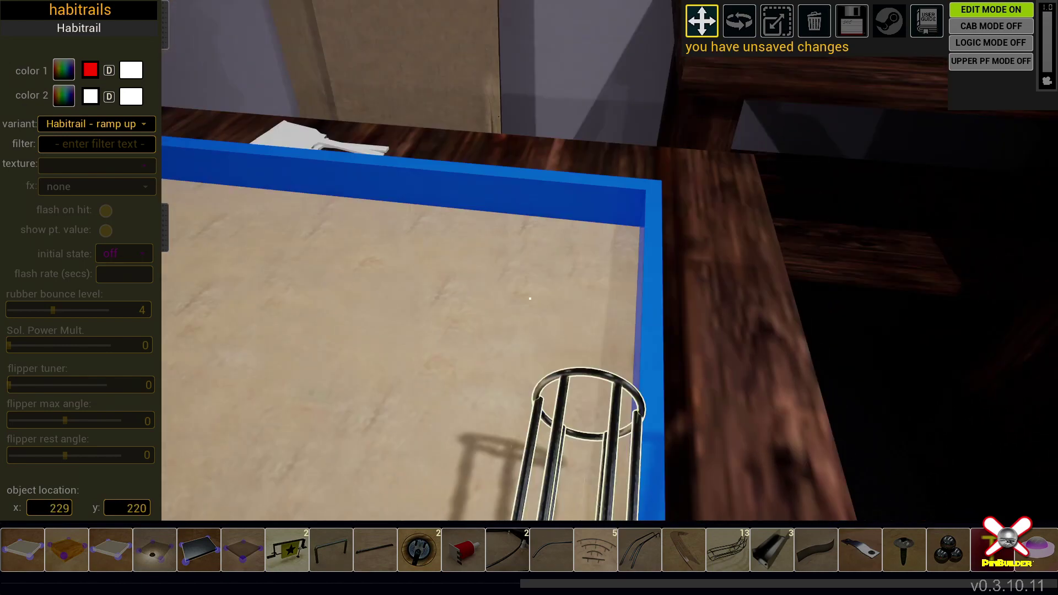
key(ctrl+s)
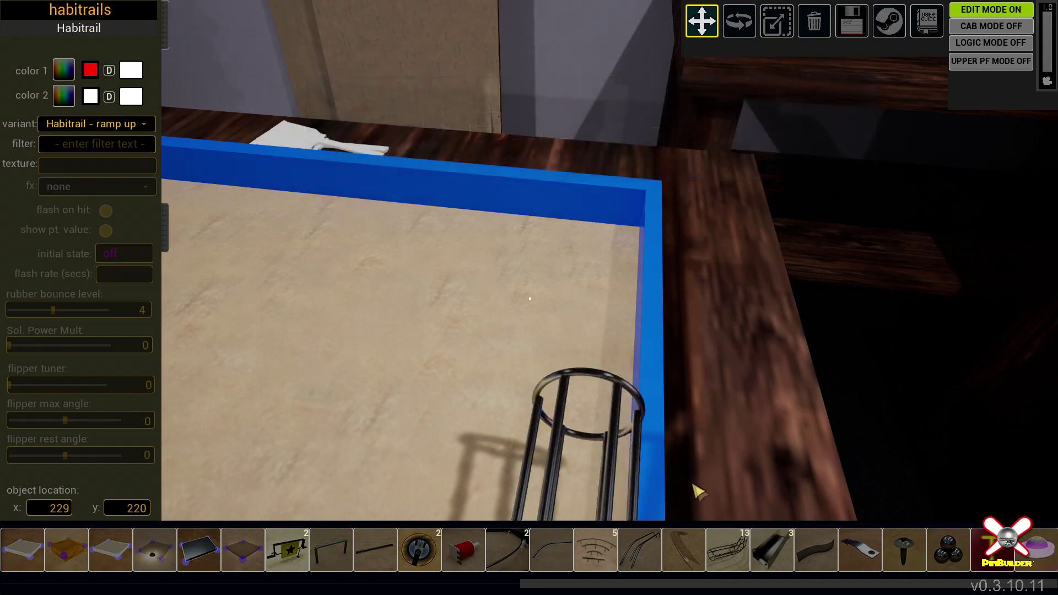
Add a second habitrail at about x 192, y 418, set it to curve large, and rotate one end toward the ramp up piece
click(725, 551)
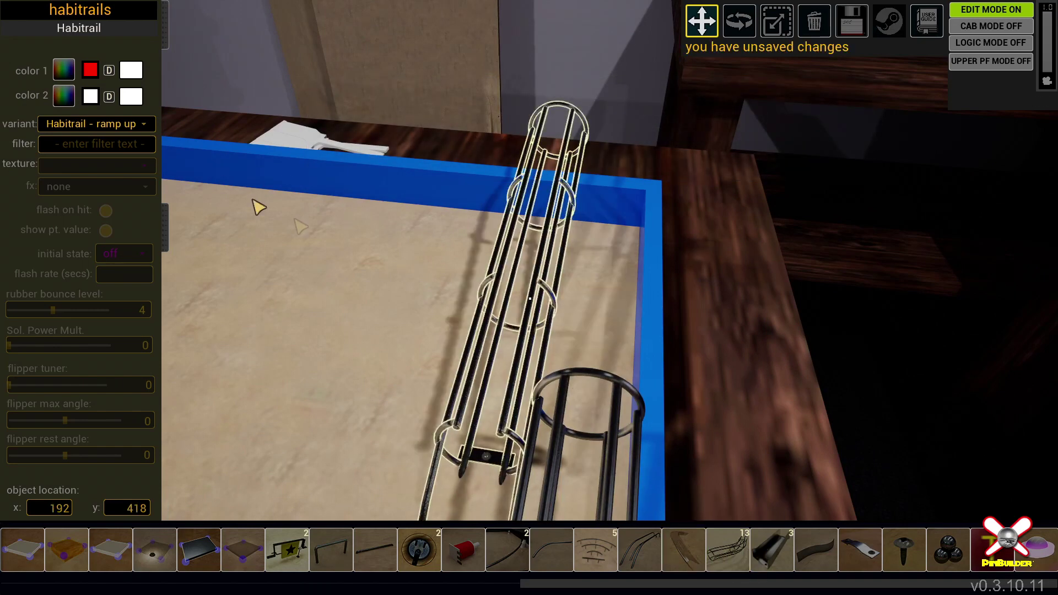
click(102, 124)
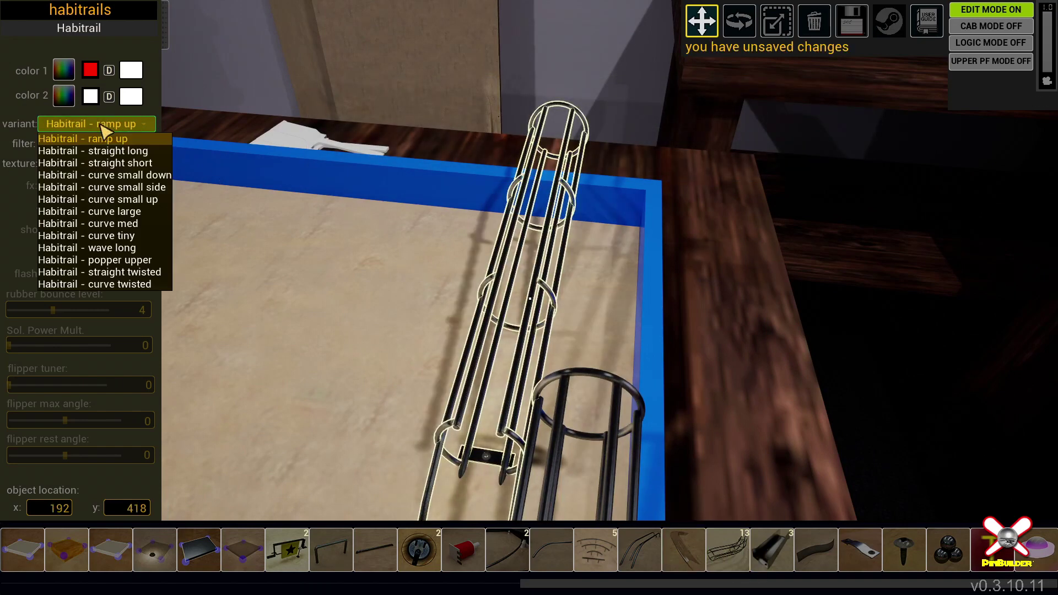
click(141, 211)
drag(506, 215, 1046, 464)
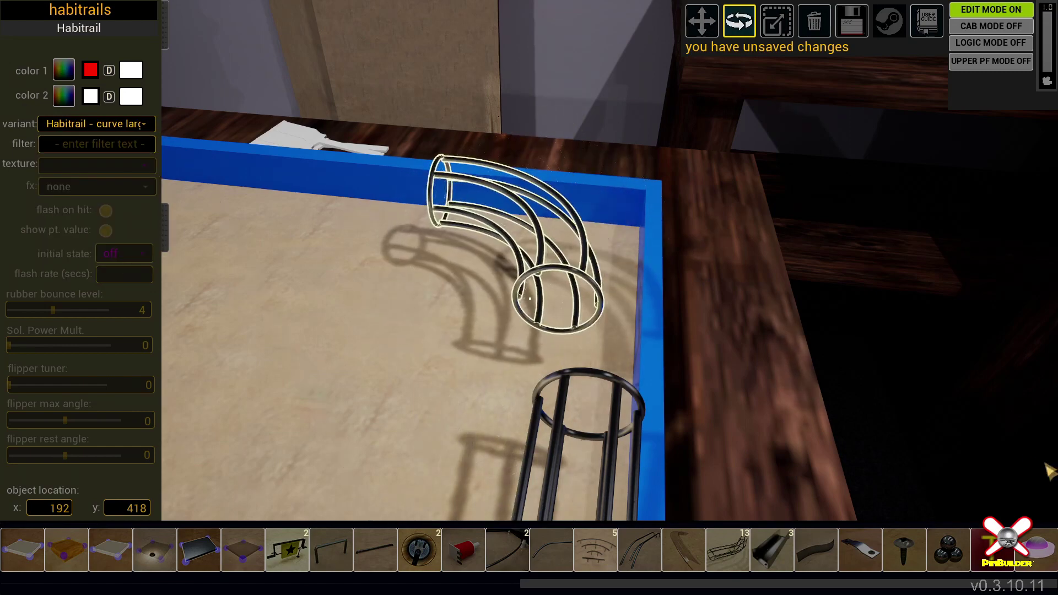
mouse_move(632, 329)
right_down()
mouse_move(687, 396)
mouse_move(661, 391)
mouse_move(661, 331)
mouse_move(644, 340)
right_up()
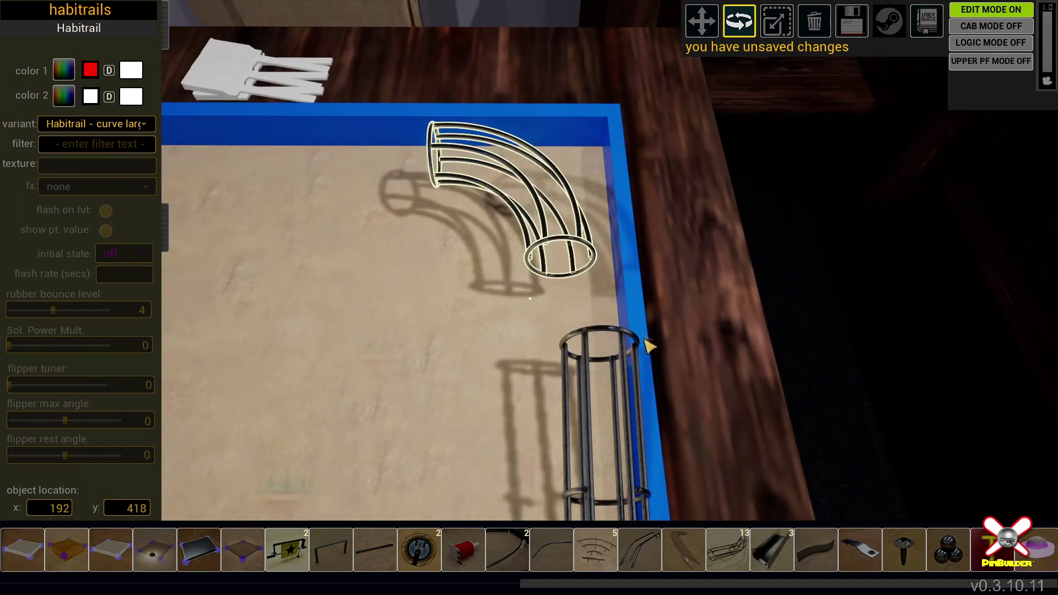
Turn the large curve habitrail toward the back and side walls and place it in the corner at about x 209, y 451
drag(550, 242, 49, 304)
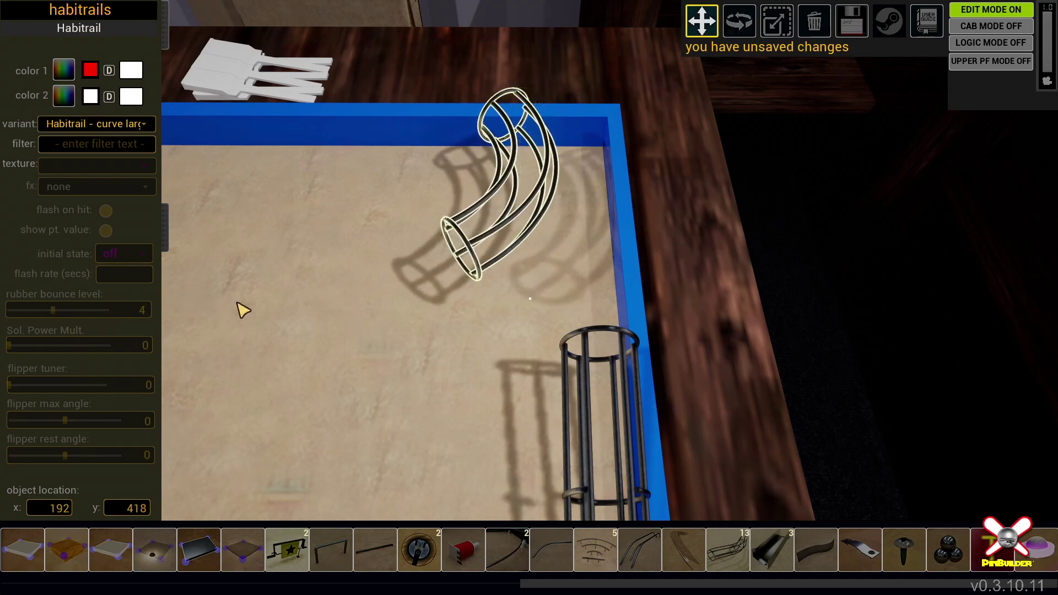
scroll(237, 303, down, 3)
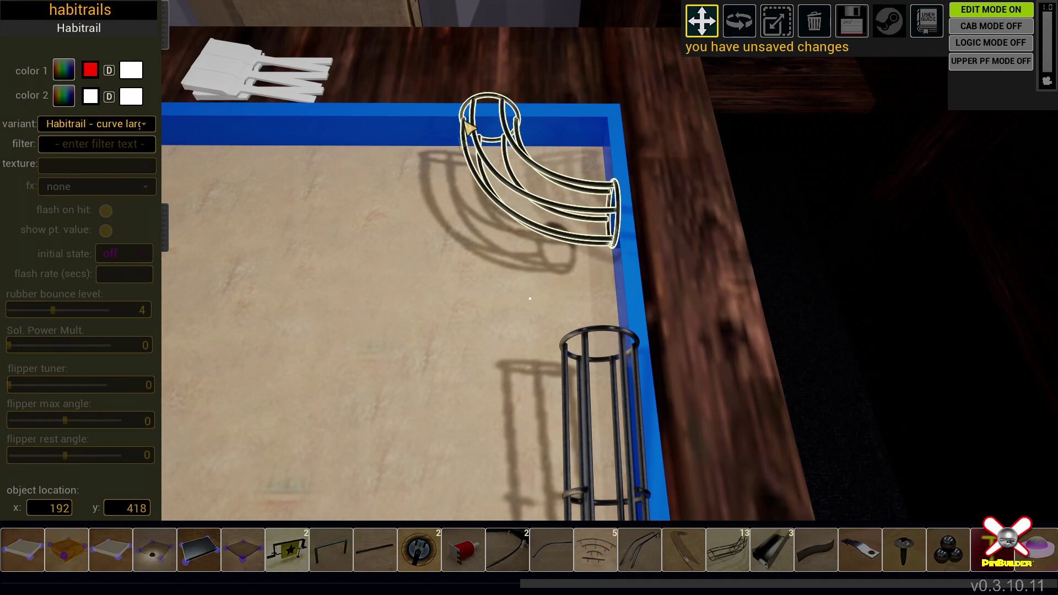
drag(514, 191, 486, 281)
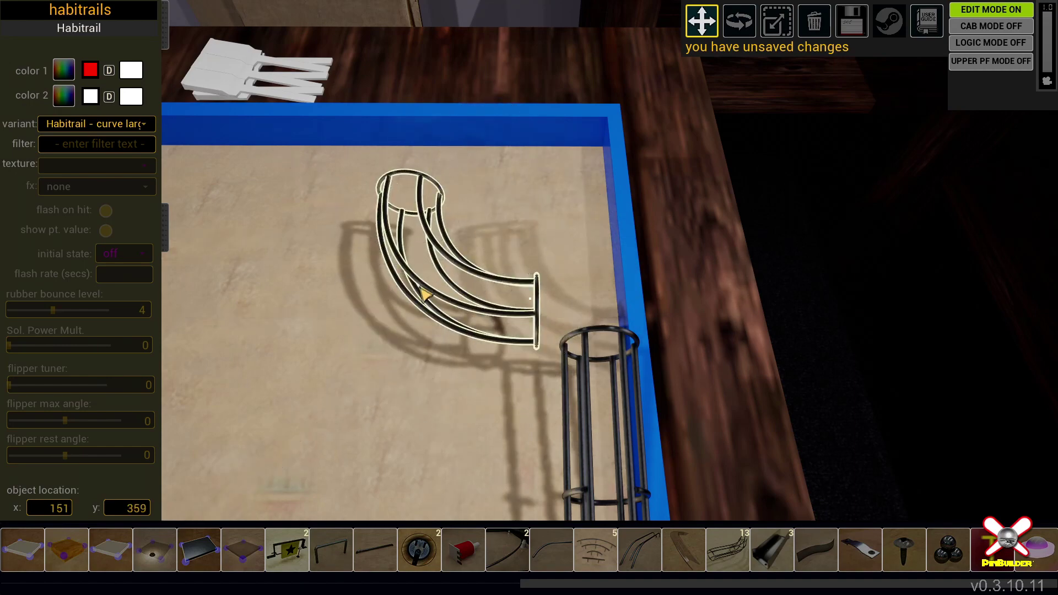
drag(422, 288, 530, 298)
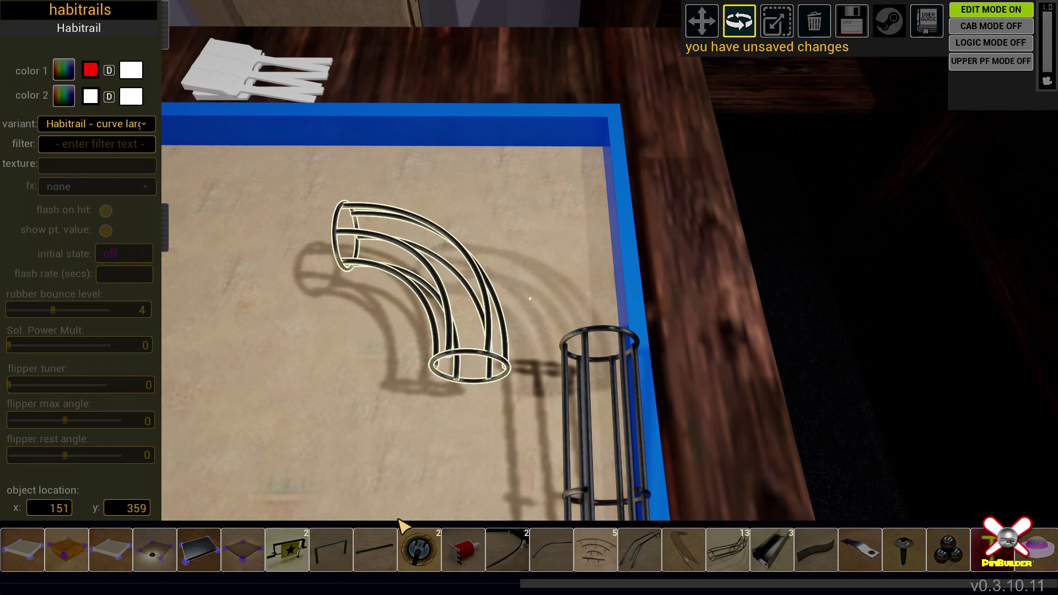
key(w)
right_drag(415, 380, 457, 425)
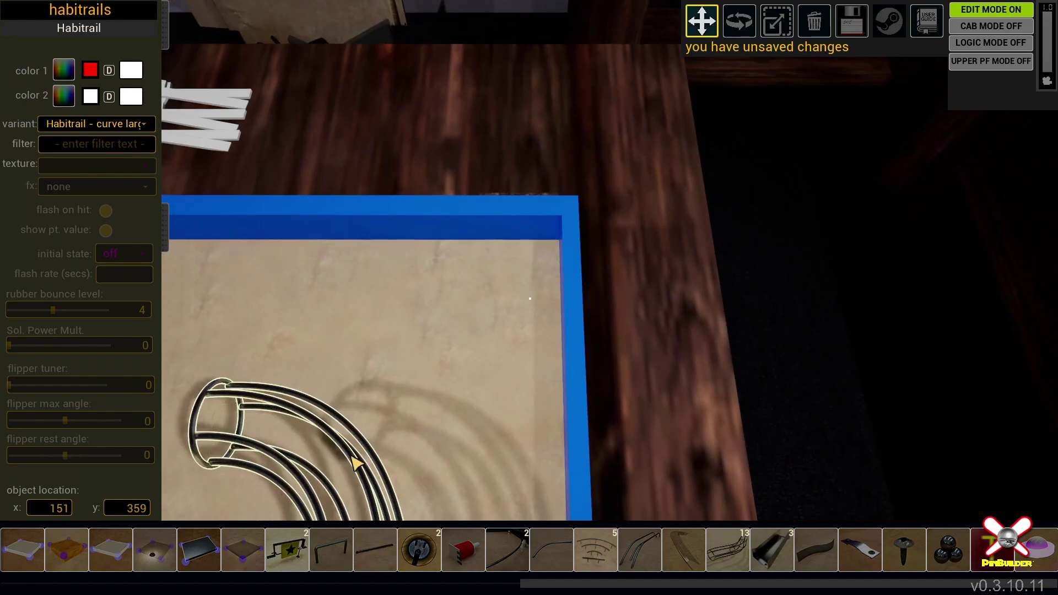
drag(355, 465, 521, 275)
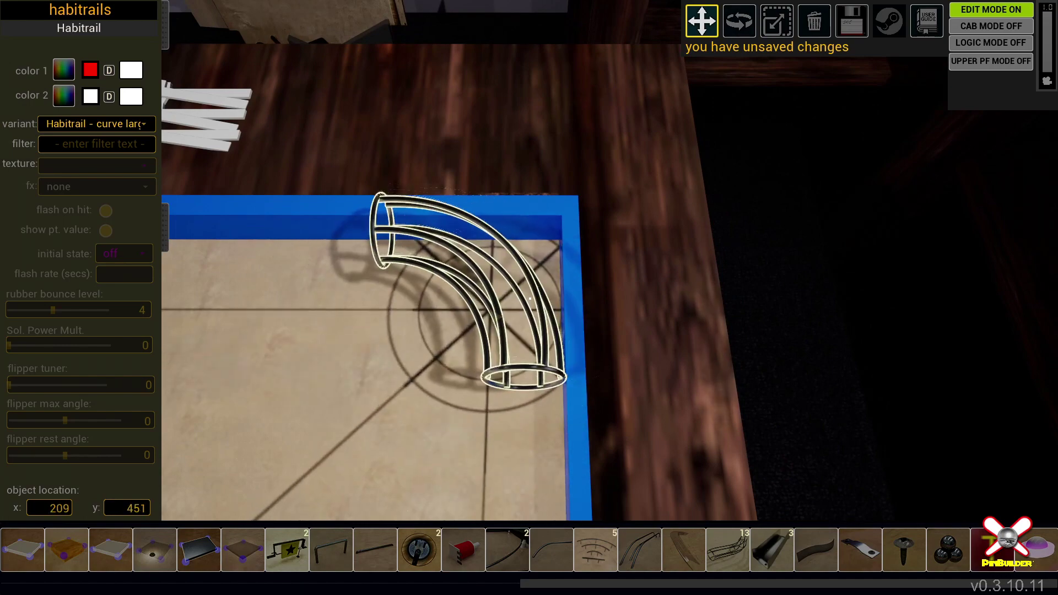
Move the ramp up habitrail along the side wall to about x 228, y 300 so it meets the large curve
key(w)
right_drag(530, 299, 491, 339)
key(s)
mouse_move(498, 331)
mouse_down()
mouse_move(485, 381)
mouse_move(480, 323)
mouse_up()
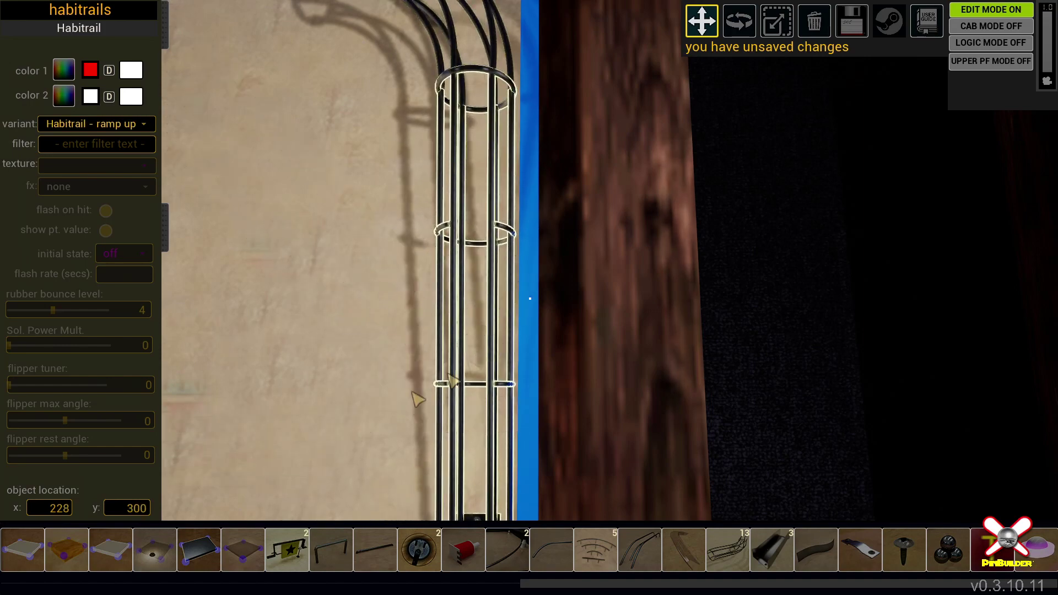
right_drag(531, 299, 530, 299)
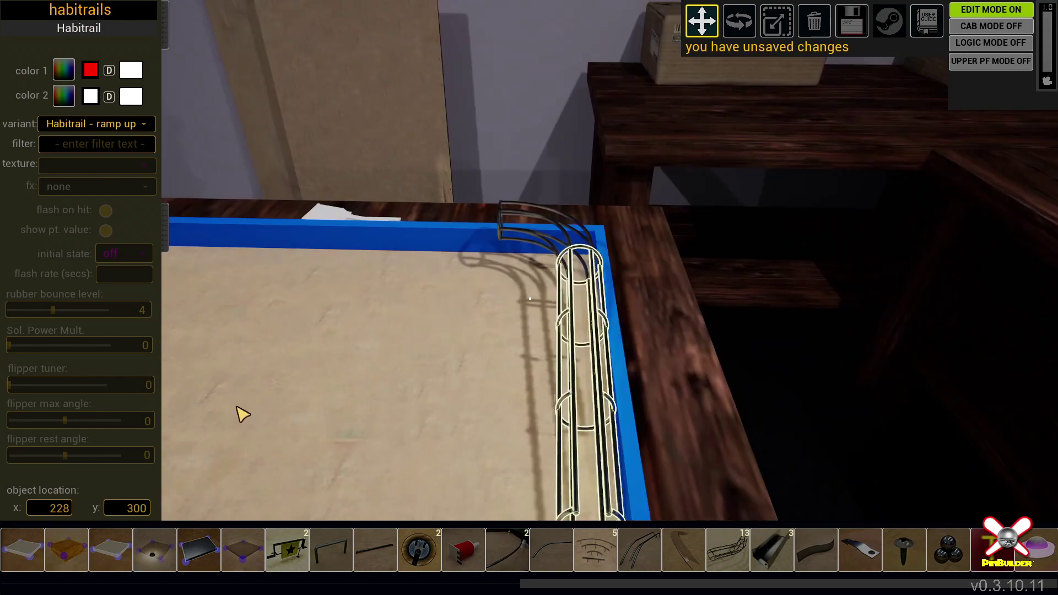
Add a third habitrail, set its variant to straight long, and turn it parallel to the back wall
right_drag(241, 413, 284, 414)
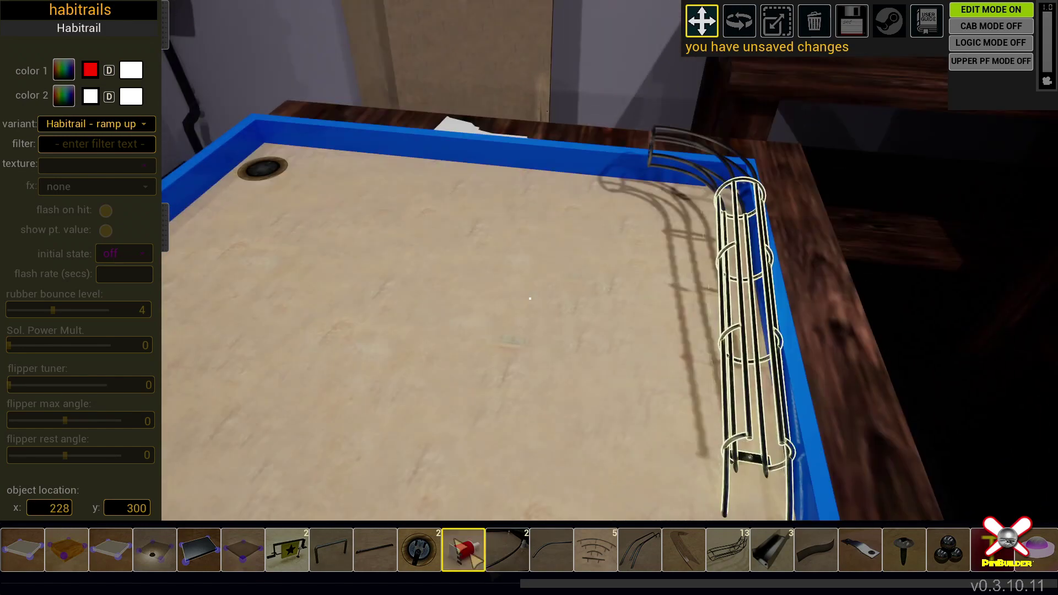
click(728, 550)
click(117, 127)
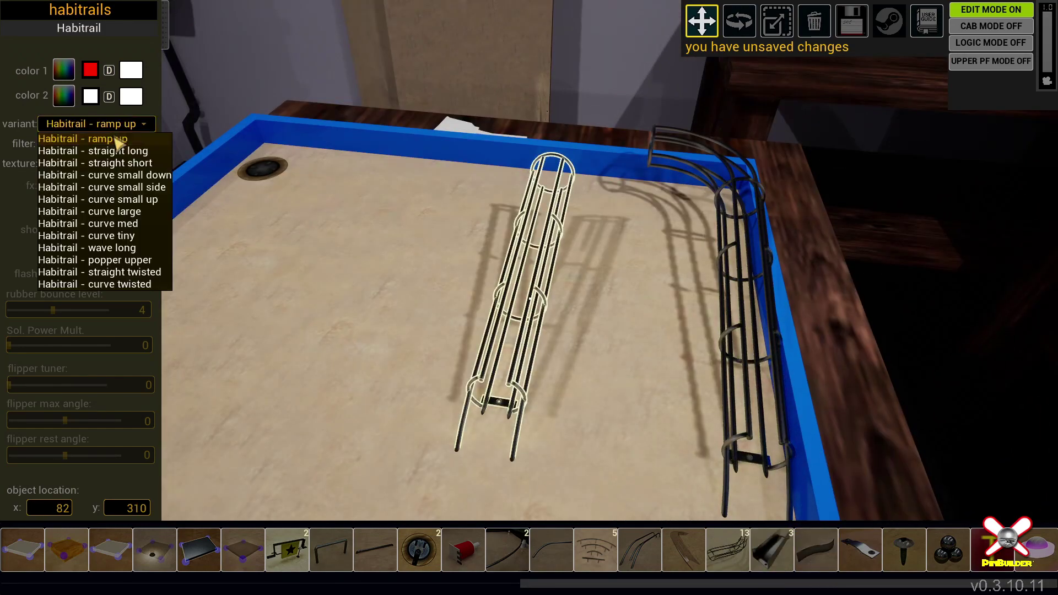
click(82, 149)
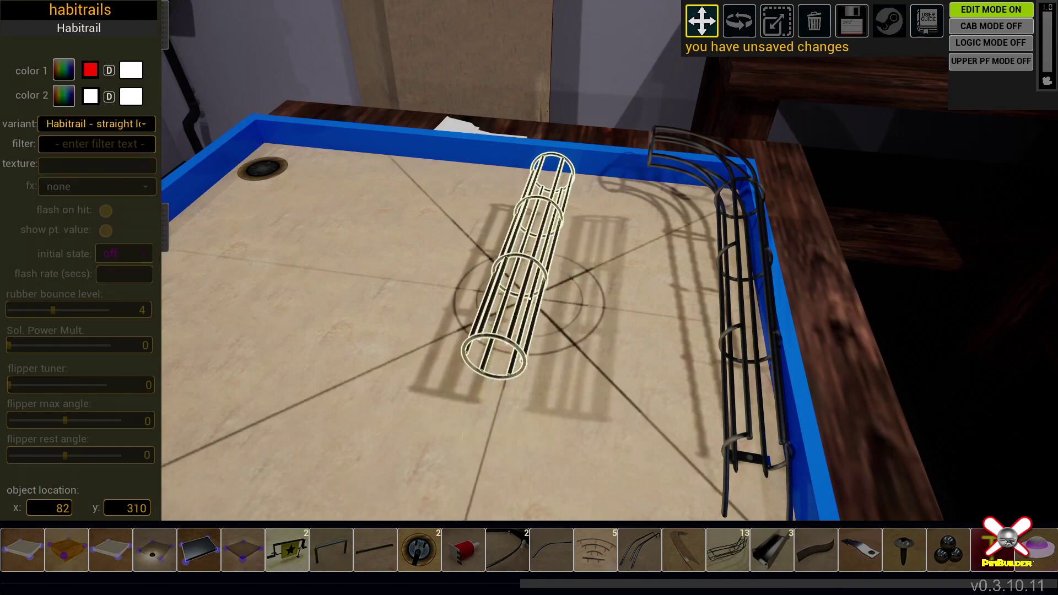
drag(545, 264, 683, 311)
right_drag(384, 340, 433, 374)
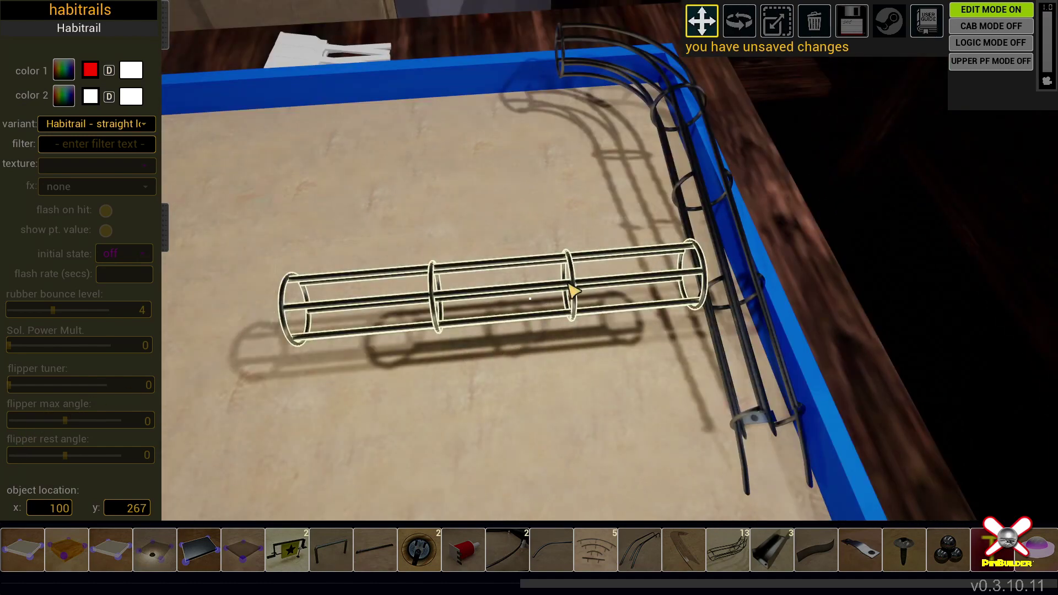
Move the straight long habitrail along the back wall to about x 60, y 473, aligned with the large curve's open end
drag(569, 288, 512, 230)
right_drag(513, 229, 458, 193)
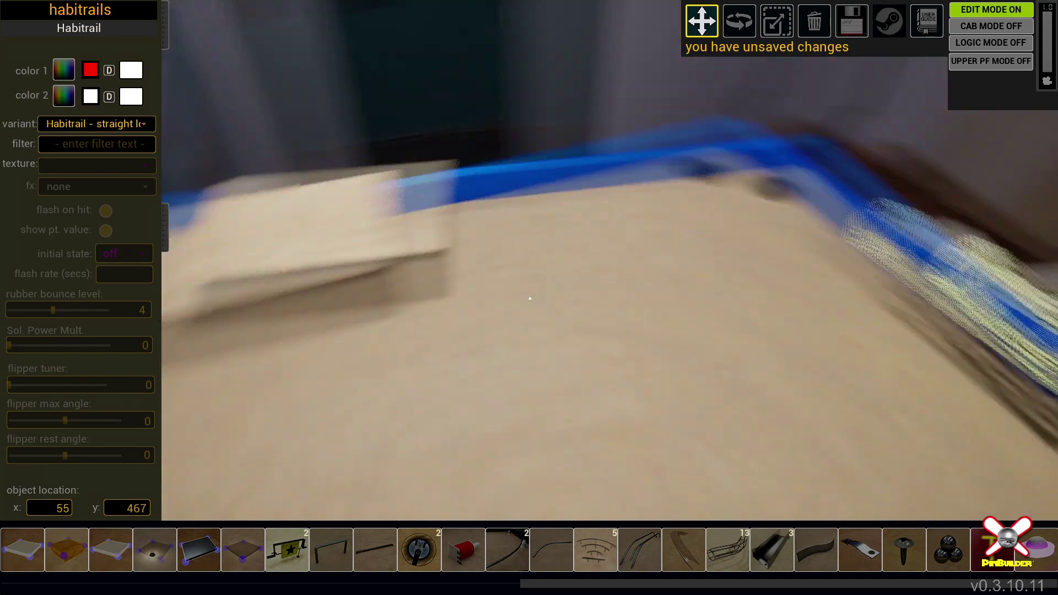
mouse_move(530, 299)
right_down()
mouse_move(656, 308)
mouse_move(695, 336)
mouse_move(698, 358)
mouse_move(518, 276)
mouse_move(530, 289)
right_up()
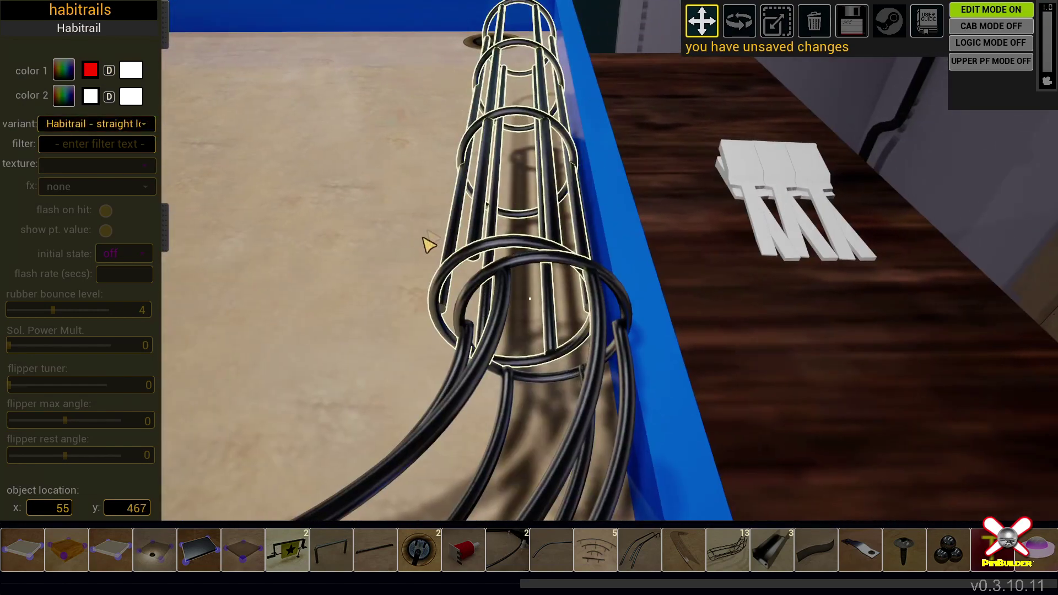
drag(487, 200, 458, 197)
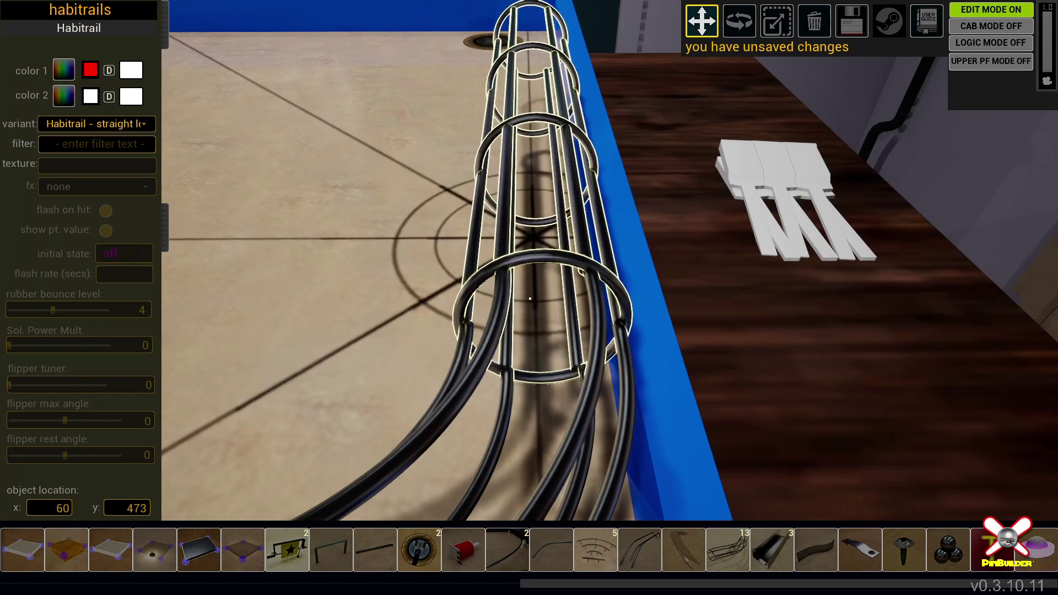
Add another habitrail, set it to curve small down, and place it near the straight habitrail's open end at about x -55, y 483
right_drag(529, 298, 530, 298)
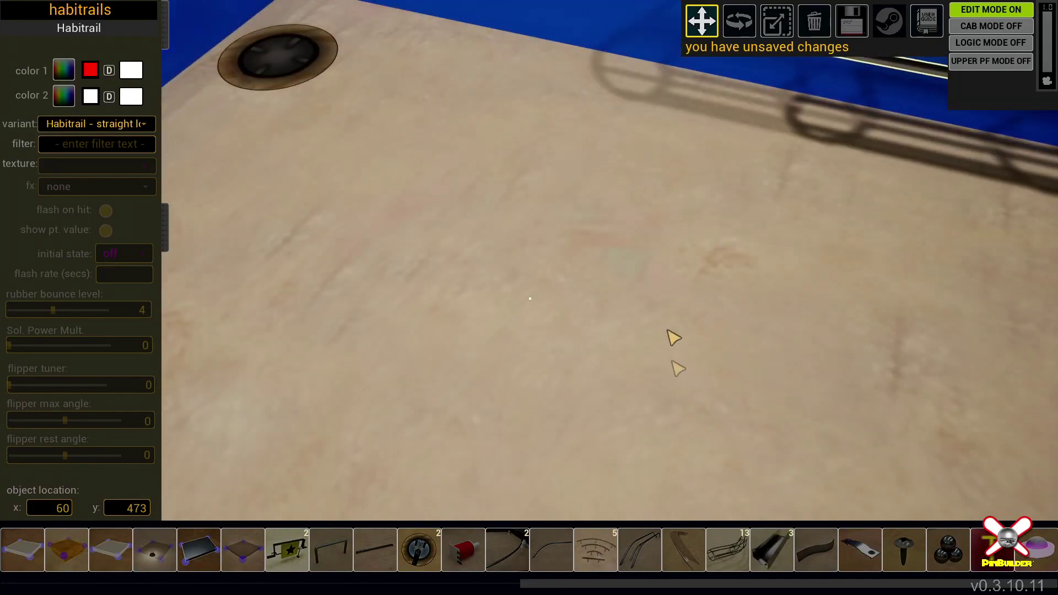
click(736, 563)
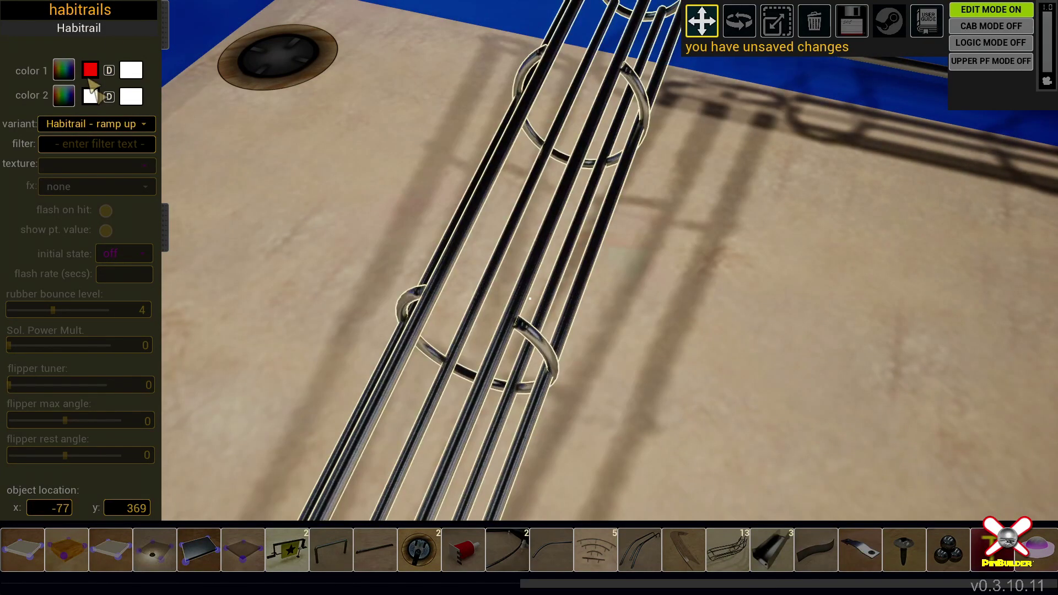
click(115, 134)
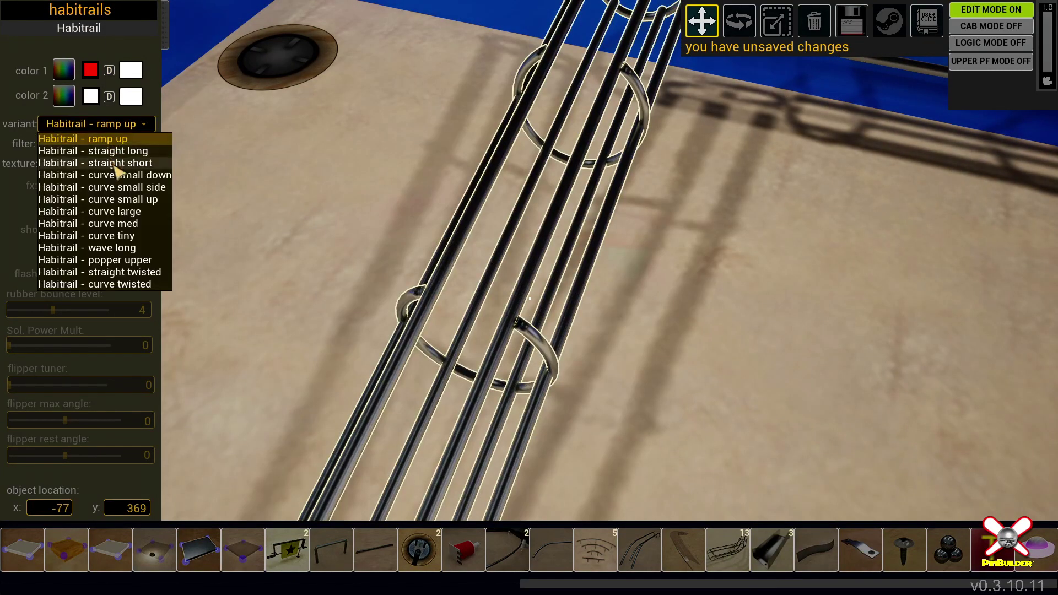
click(145, 175)
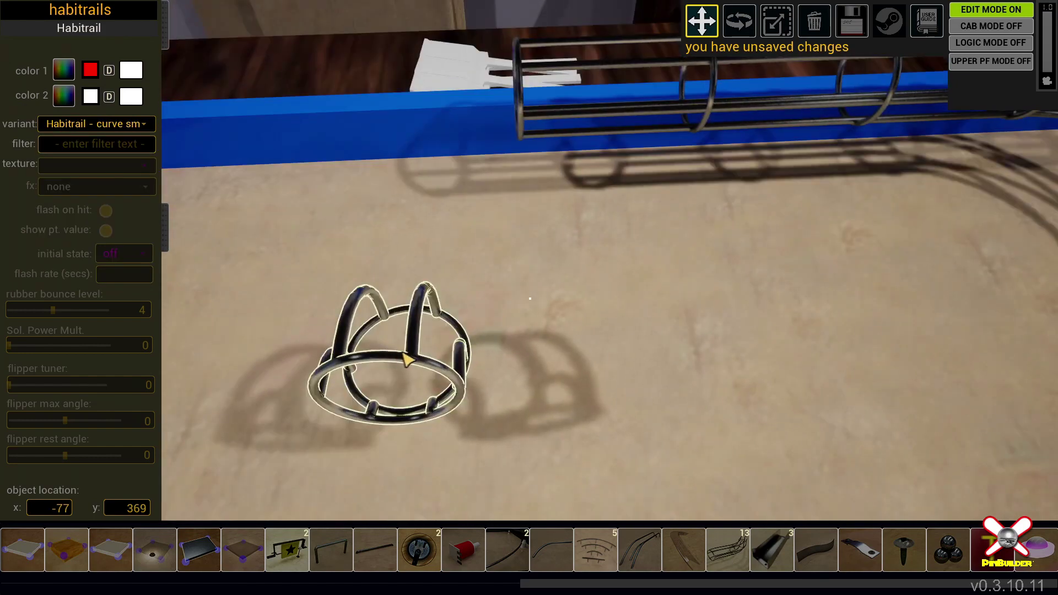
drag(407, 360, 549, 262)
mouse_move(545, 255)
right_down()
mouse_move(511, 204)
mouse_move(538, 187)
mouse_move(537, 171)
mouse_move(543, 242)
right_up()
key(w)
scroll(530, 298, up, 3)
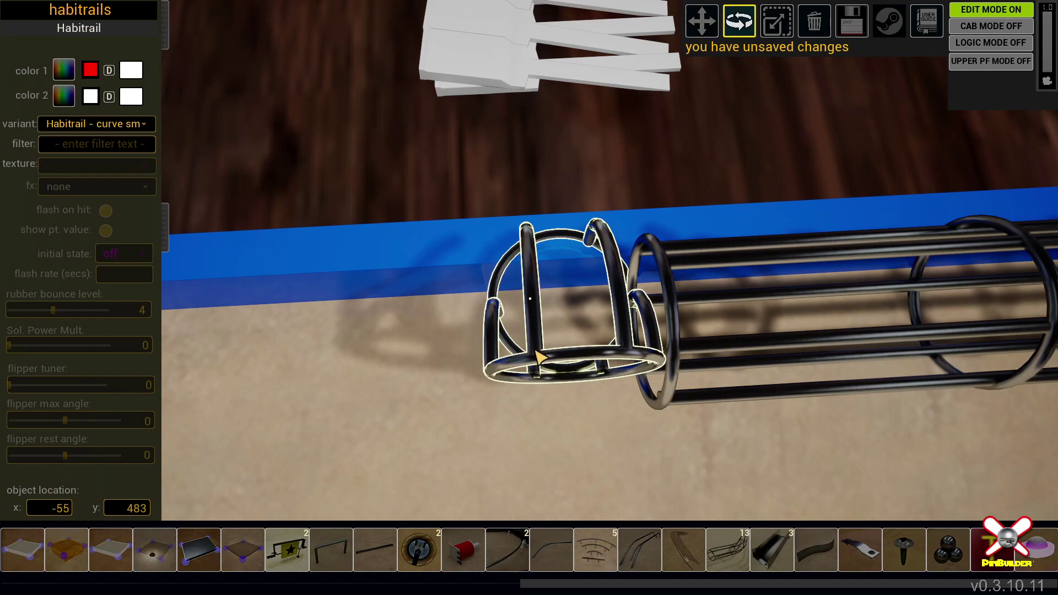
Turn the small down curve to match the straight habitrail, fit it onto the open end at about x -58, y 473, and save
drag(535, 351, 1014, 294)
key(w)
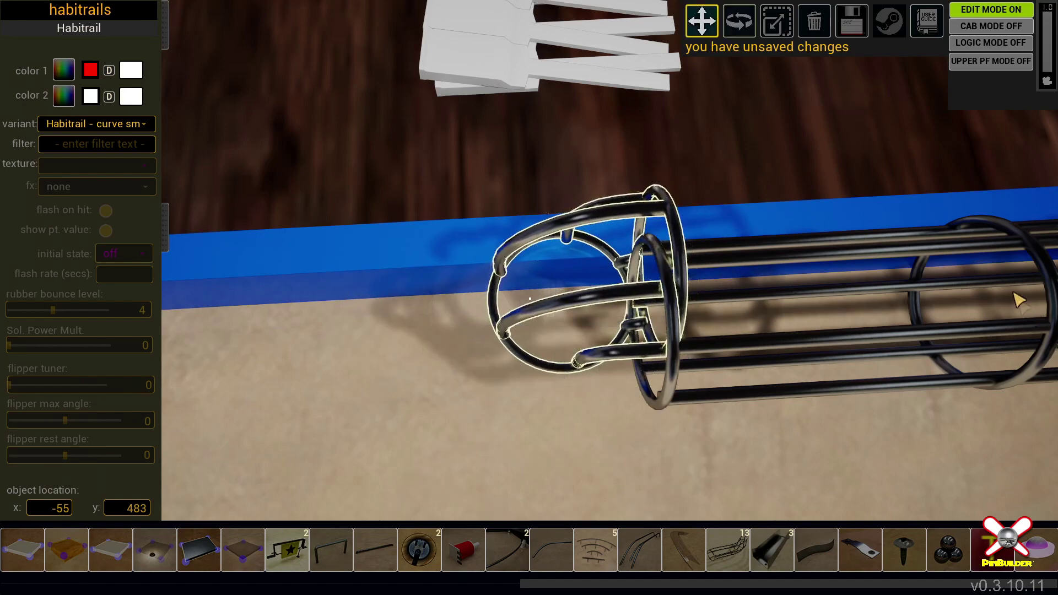
drag(629, 294, 623, 343)
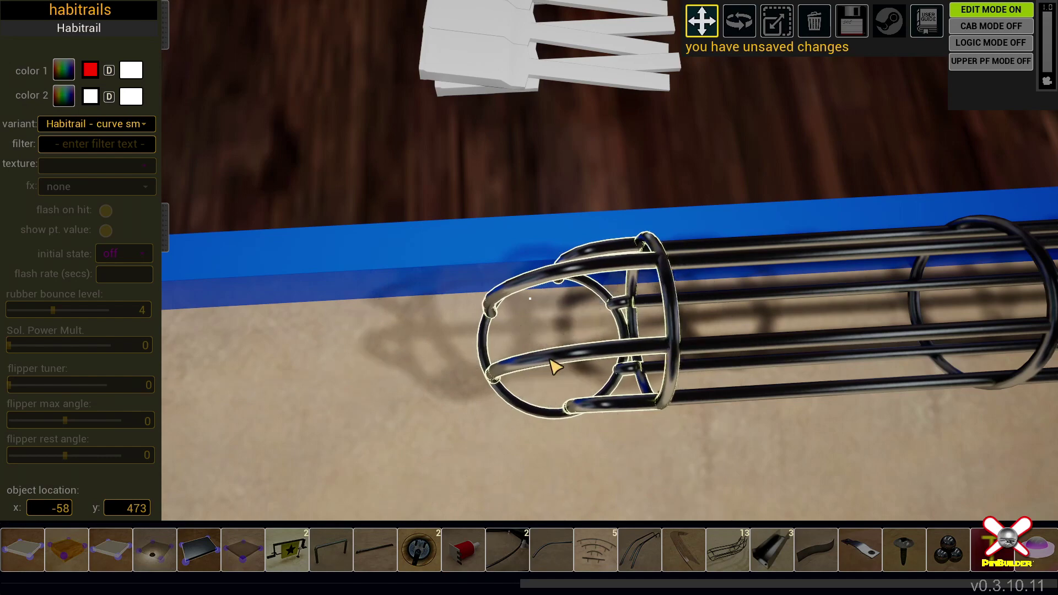
right_drag(553, 363, 553, 408)
key(s)
key(s)
right_drag(530, 299, 585, 259)
key(ctrl+s)
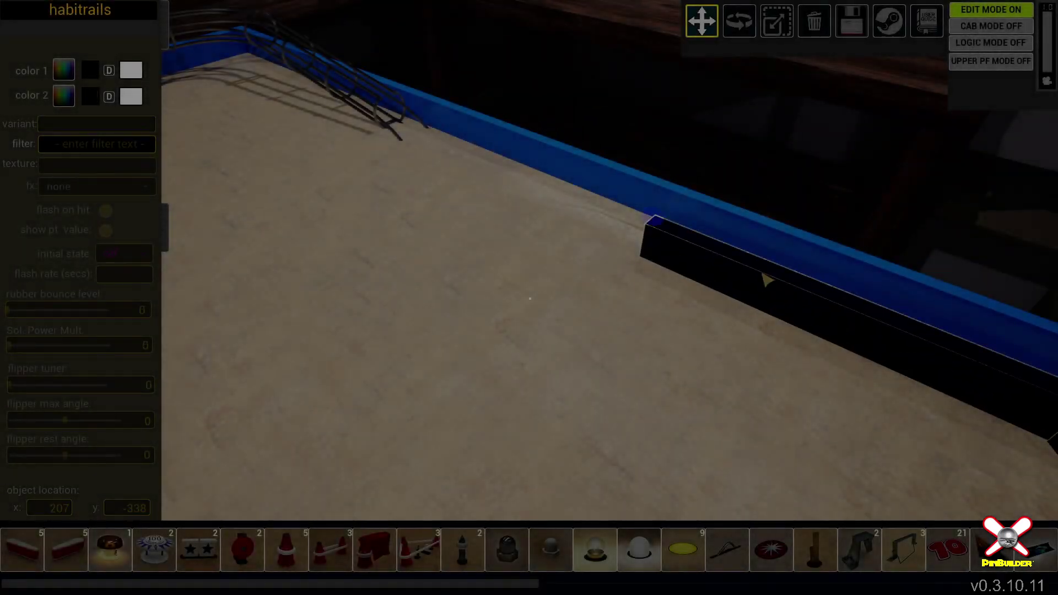
Extend the black lane wall along the side wall to the entrance of the ramp up habitrail
click(663, 233)
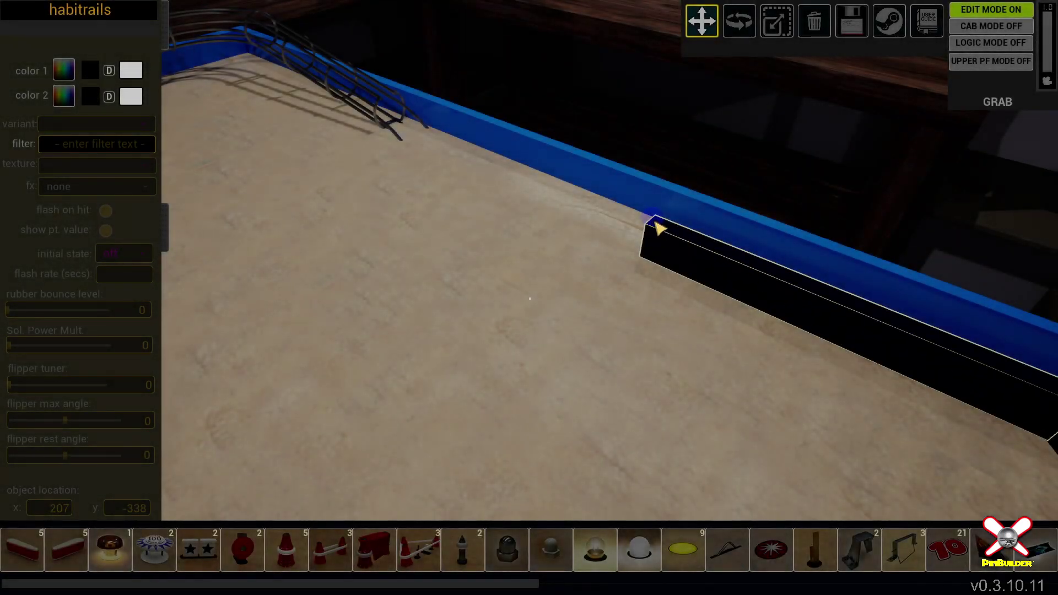
drag(660, 228, 431, 137)
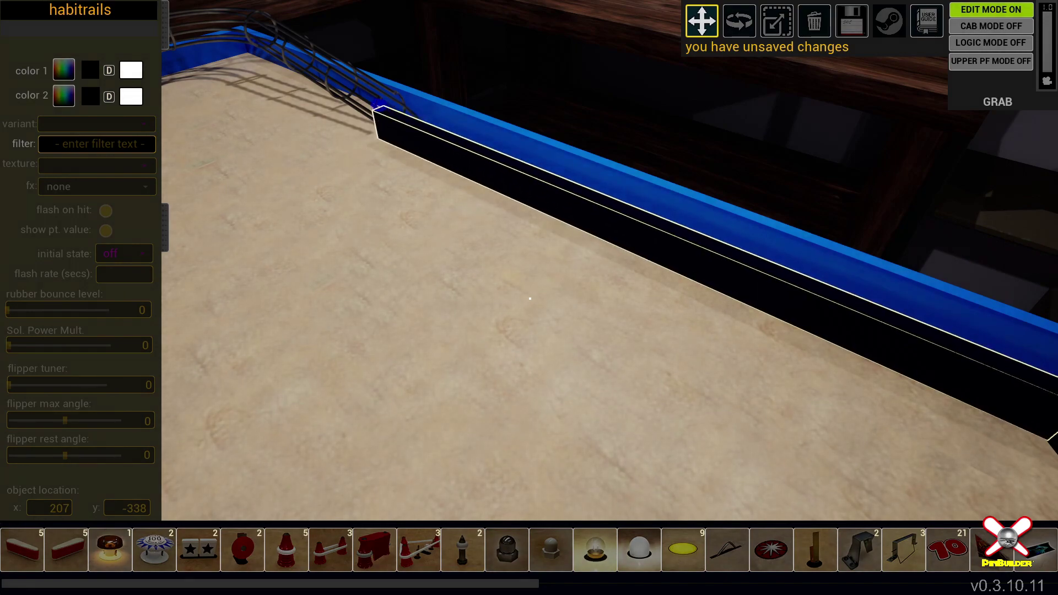
Move the vertical kicker hole closer to the back corner, at about x -217, y 468
right_drag(333, 169, 171, 149)
key(a)
mouse_move(530, 299)
right_down()
mouse_move(499, 414)
mouse_move(491, 375)
mouse_move(463, 430)
mouse_move(457, 308)
mouse_move(521, 299)
right_up()
key(w)
key(a)
key(w)
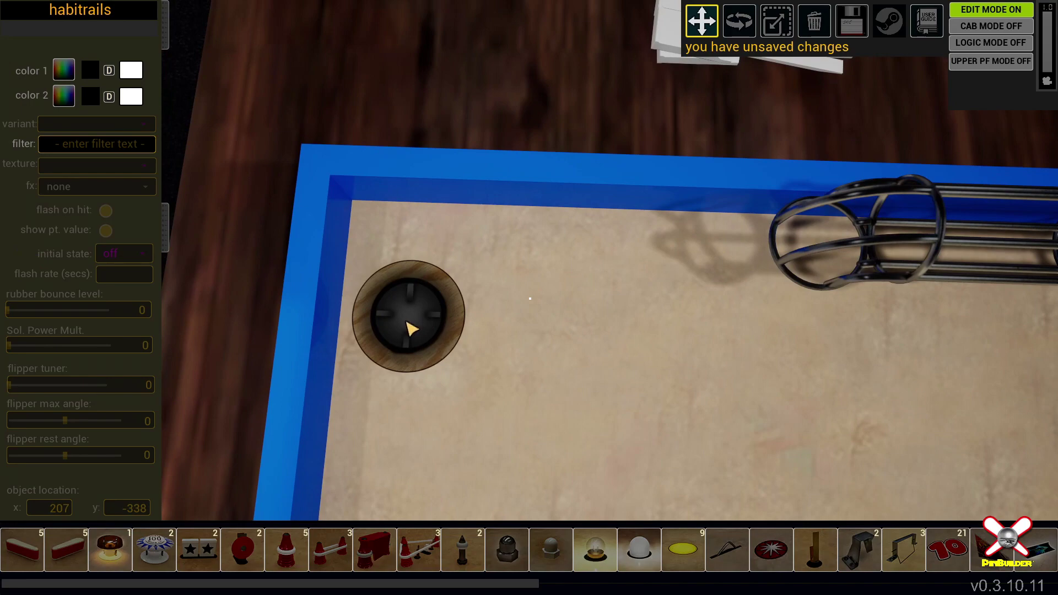
drag(409, 316, 380, 226)
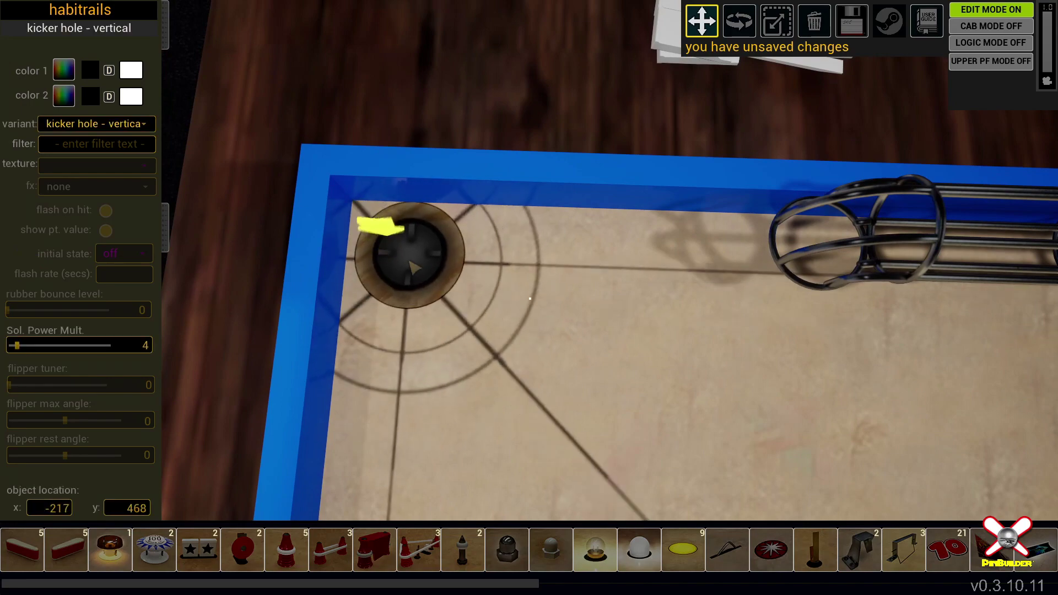
Add a standard kicker hole beneath the small down curve at about x -60, y 475
key(d)
right_drag(414, 268, 532, 276)
key(s)
key(d)
key(w)
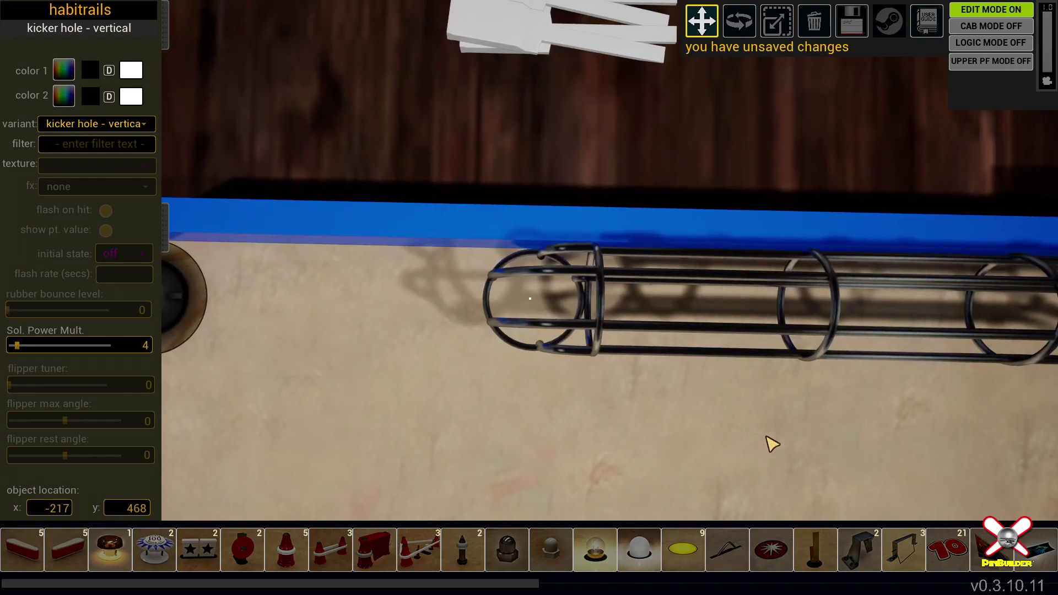
scroll(937, 546, down, 6)
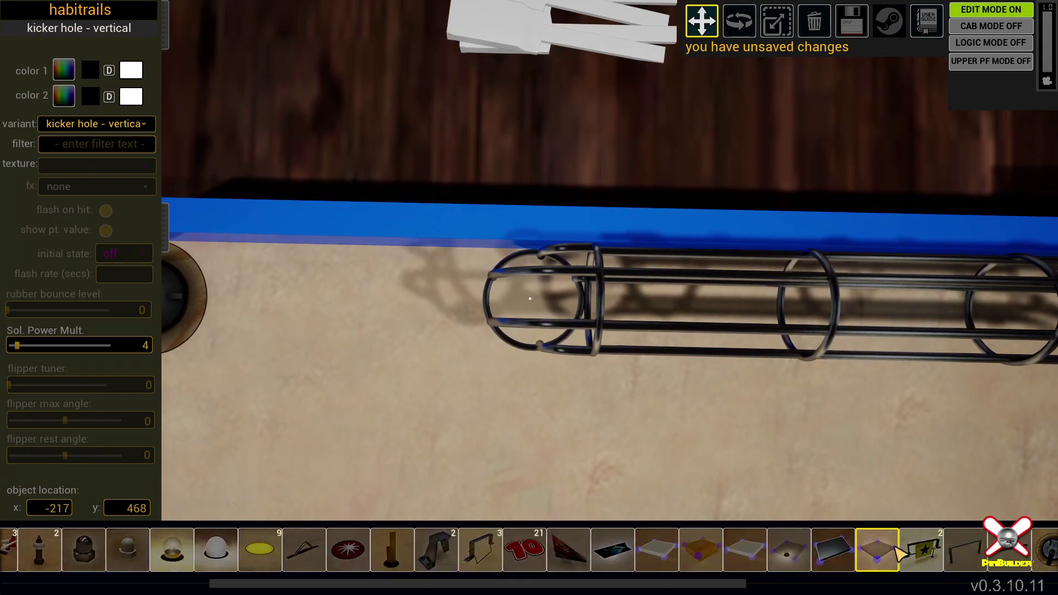
click(894, 551)
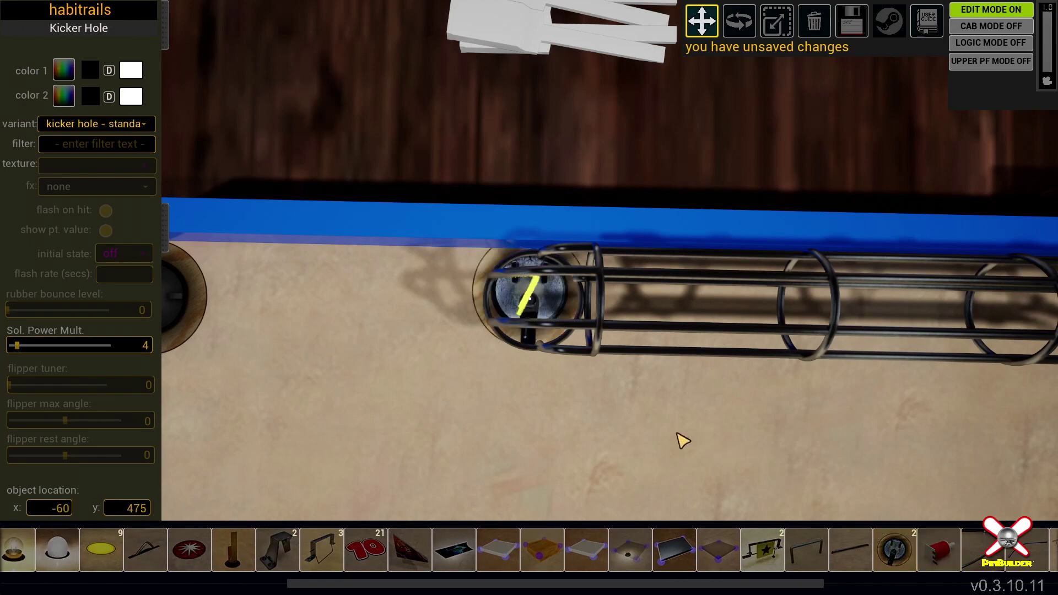
Shift the standard kicker hole to about x -60, y 470, turn it to aim toward the vertical kicker hole, and save the table
right_drag(677, 433, 675, 354)
key(w)
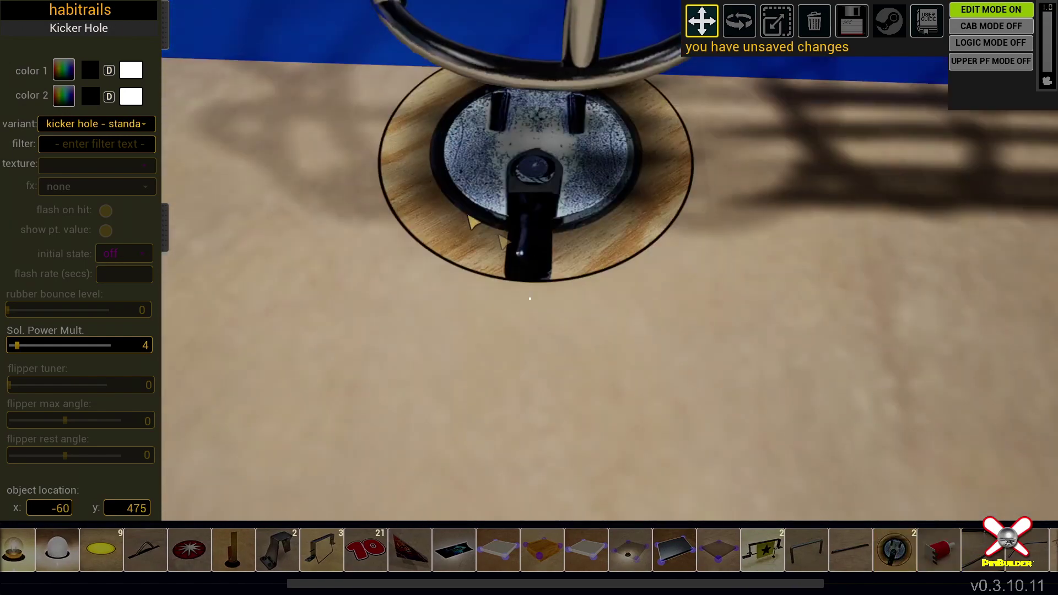
drag(520, 149, 599, 184)
key(r)
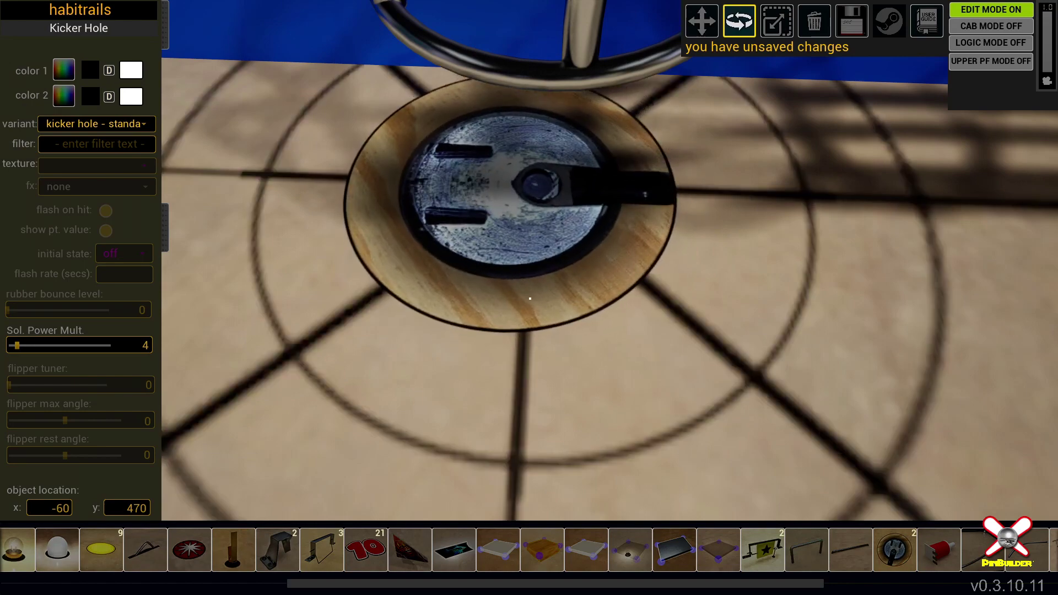
right_drag(905, 193, 861, 193)
key(s)
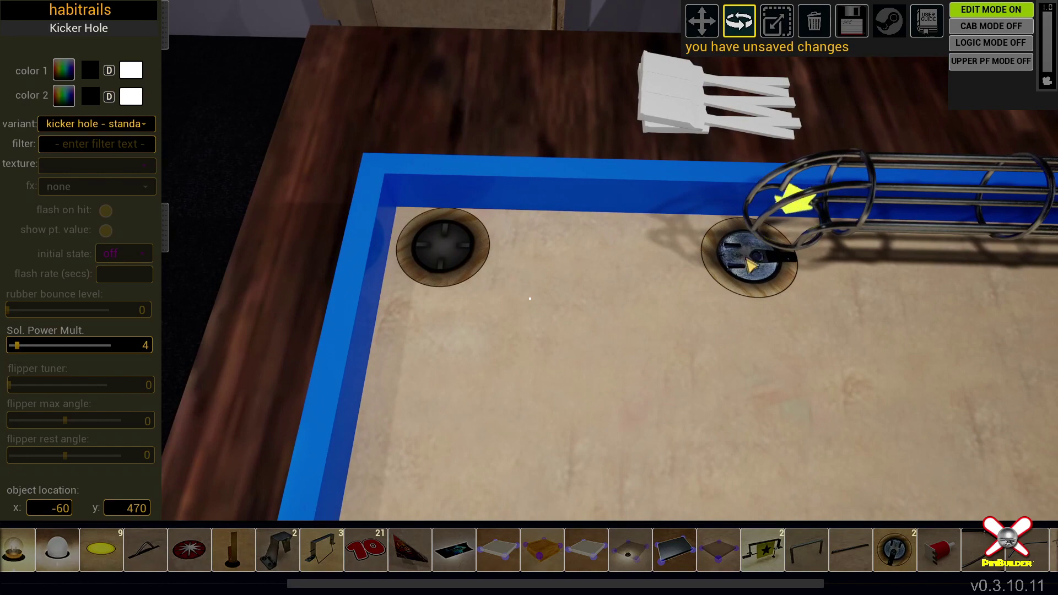
key(ctrl+s)
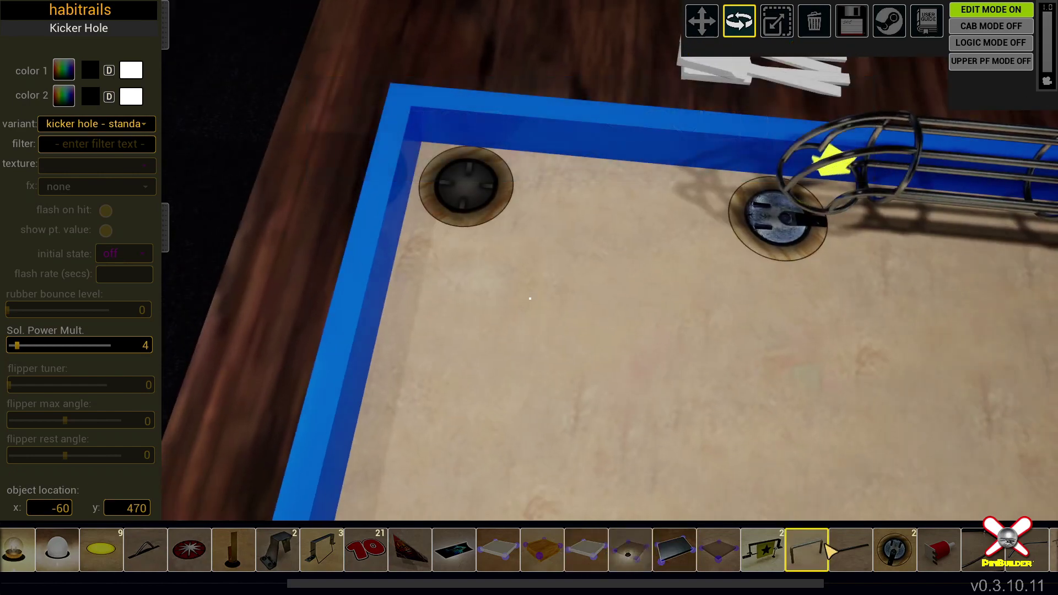
Add a habitrail near the vertical kicker hole and set its variant to Habitrail - popper upper
scroll(827, 545, down, 5)
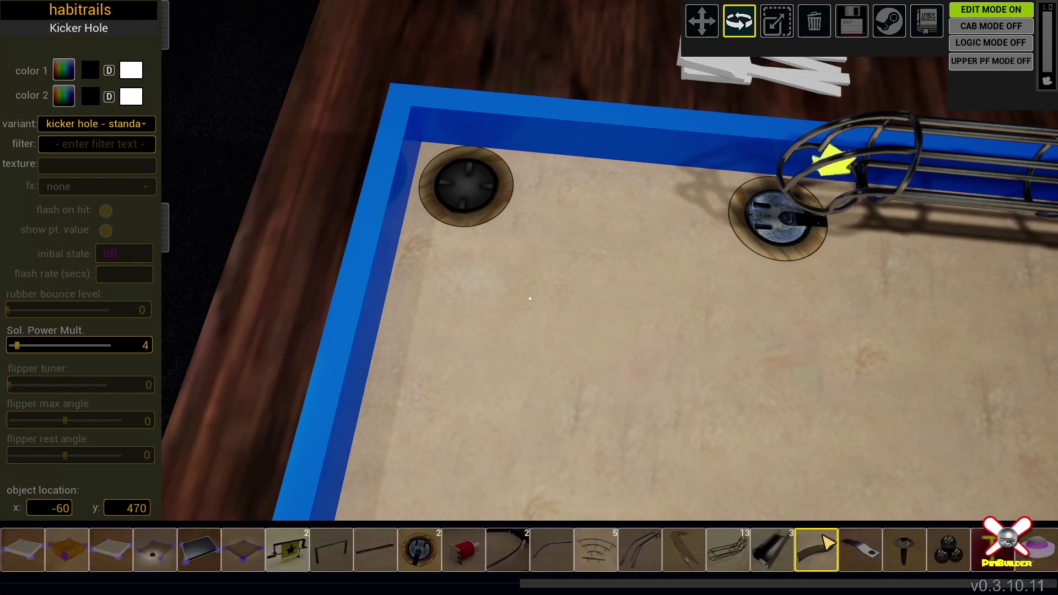
click(726, 548)
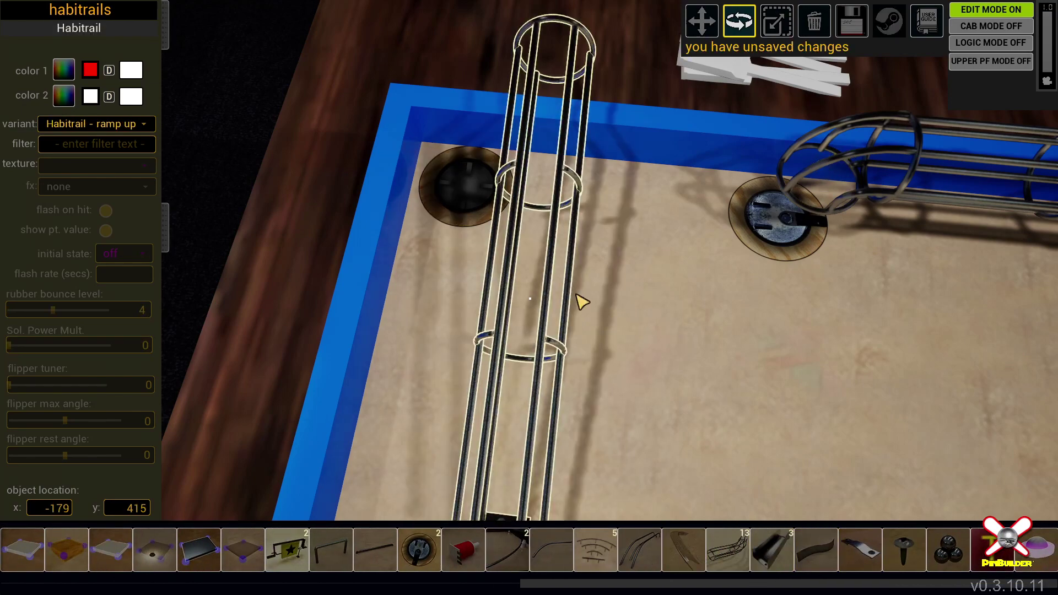
right_drag(576, 294, 590, 328)
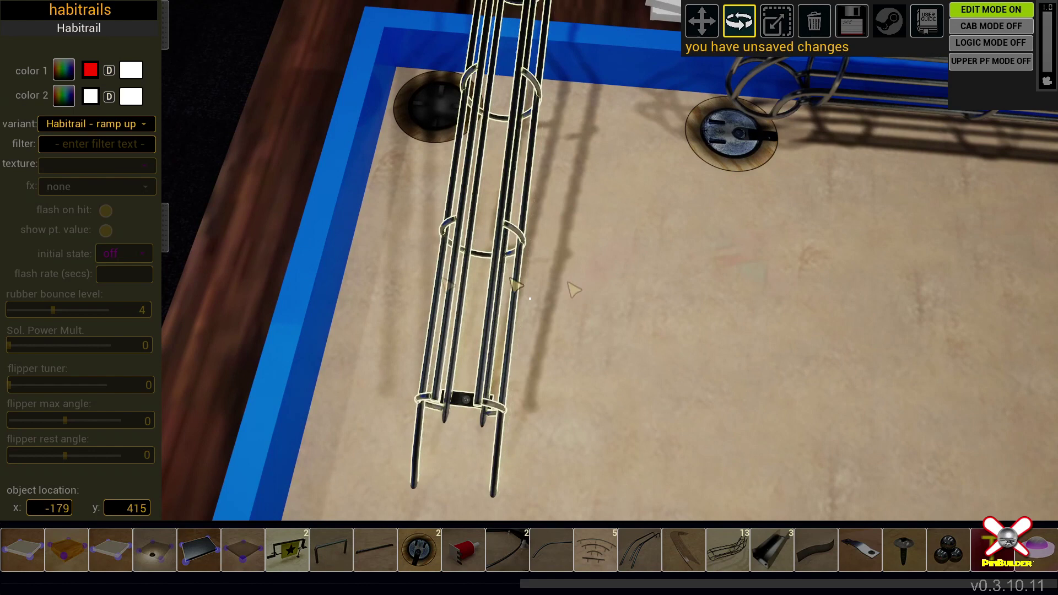
click(145, 128)
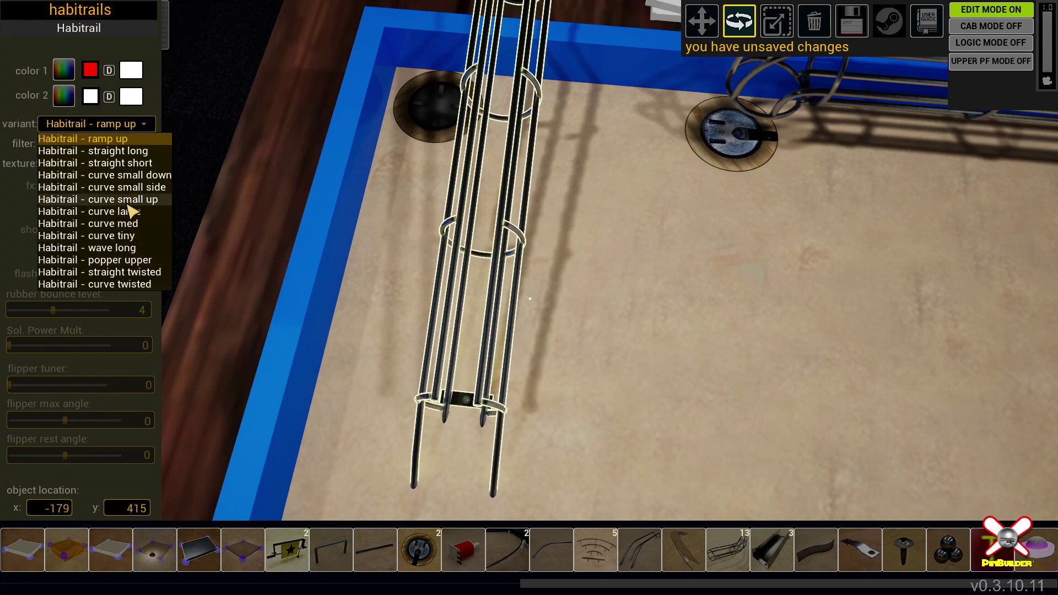
click(144, 260)
Position the popper upper habitrail directly over the vertical kicker hole in the back corner, at about x -217, y 470
right_drag(358, 220, 531, 381)
key(w)
right_drag(530, 299, 528, 299)
drag(577, 415, 639, 415)
key(w)
drag(565, 420, 431, 232)
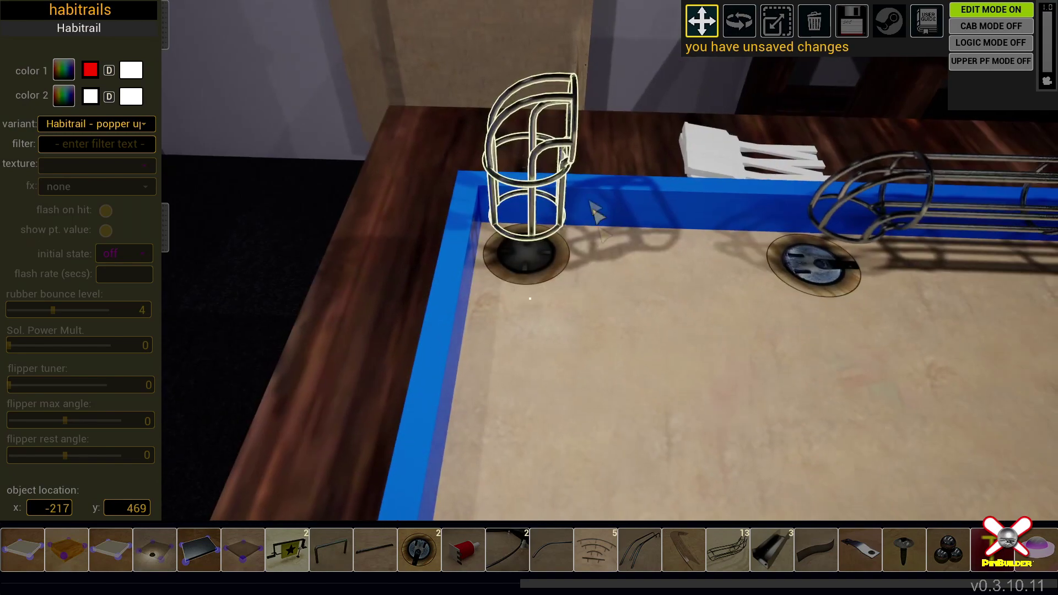
drag(531, 187, 531, 187)
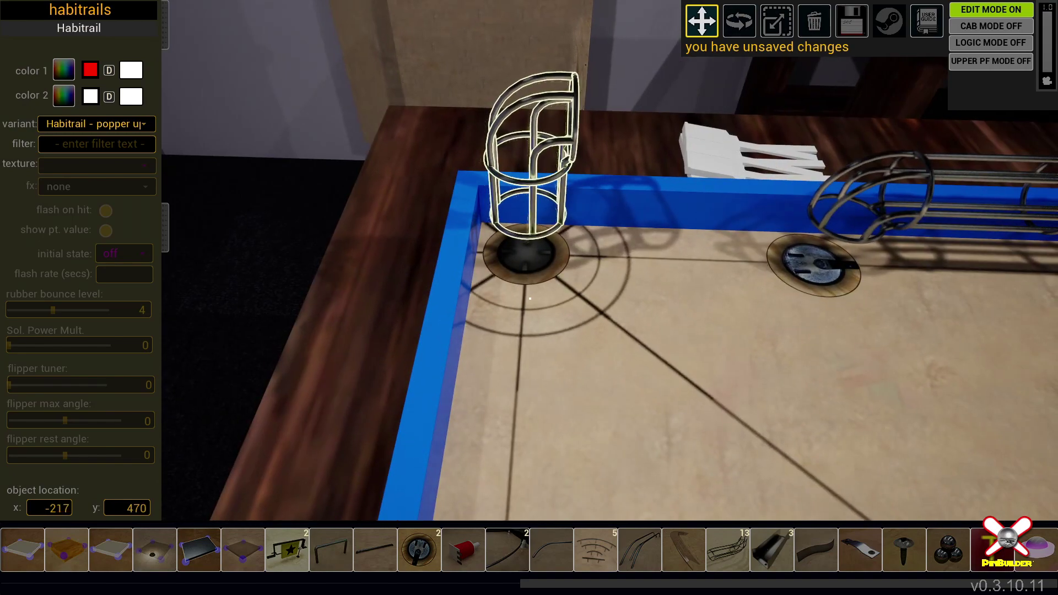
mouse_move(534, 257)
mouse_down()
mouse_move(541, 229)
mouse_move(520, 263)
mouse_up()
key(r)
right_drag(643, 306, 649, 284)
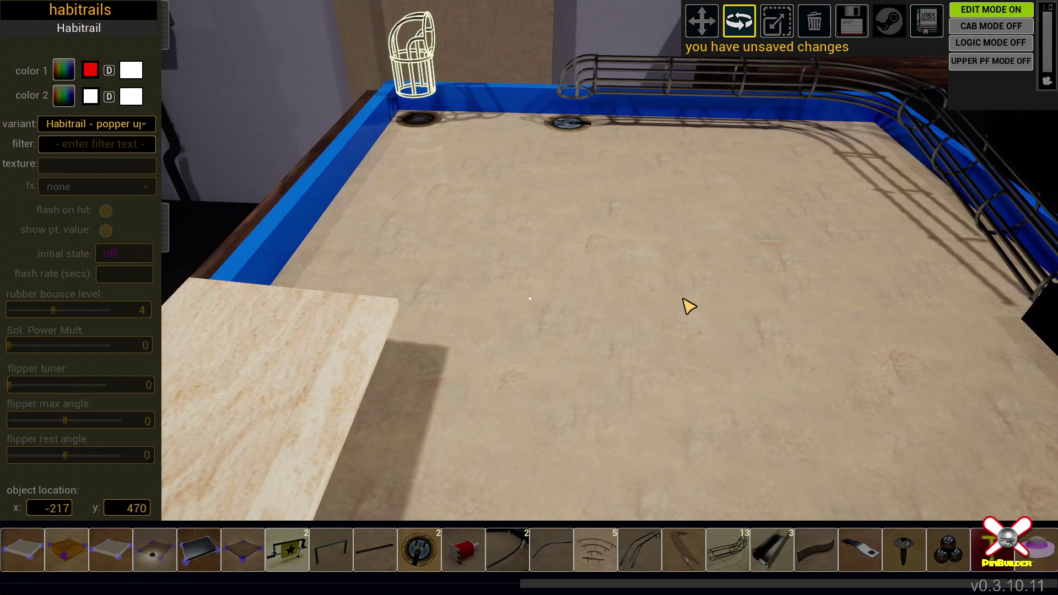
Add a straight long habitrail lying parallel to the back wall
click(649, 296)
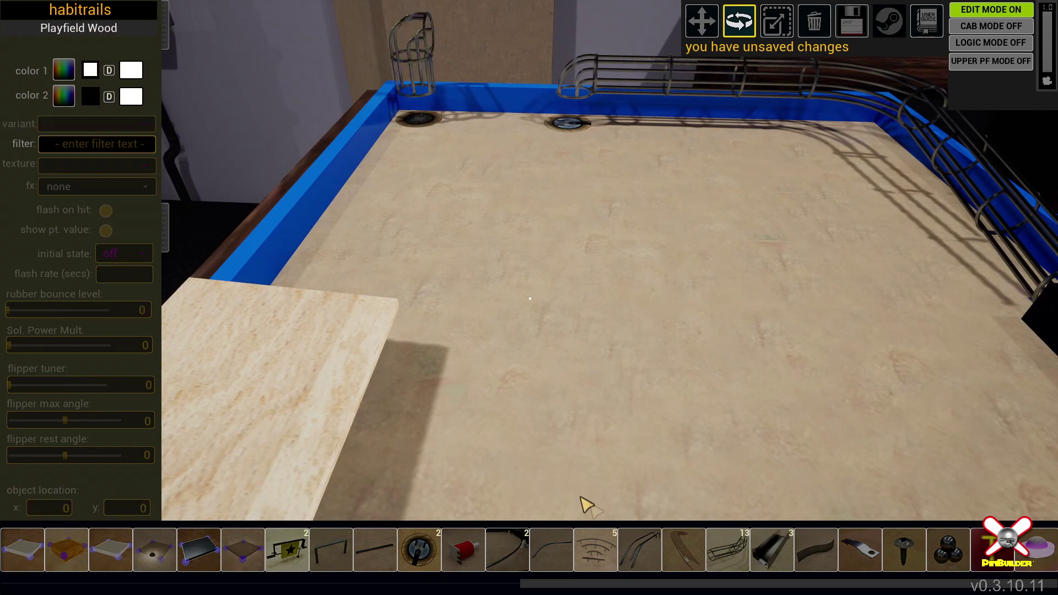
click(728, 548)
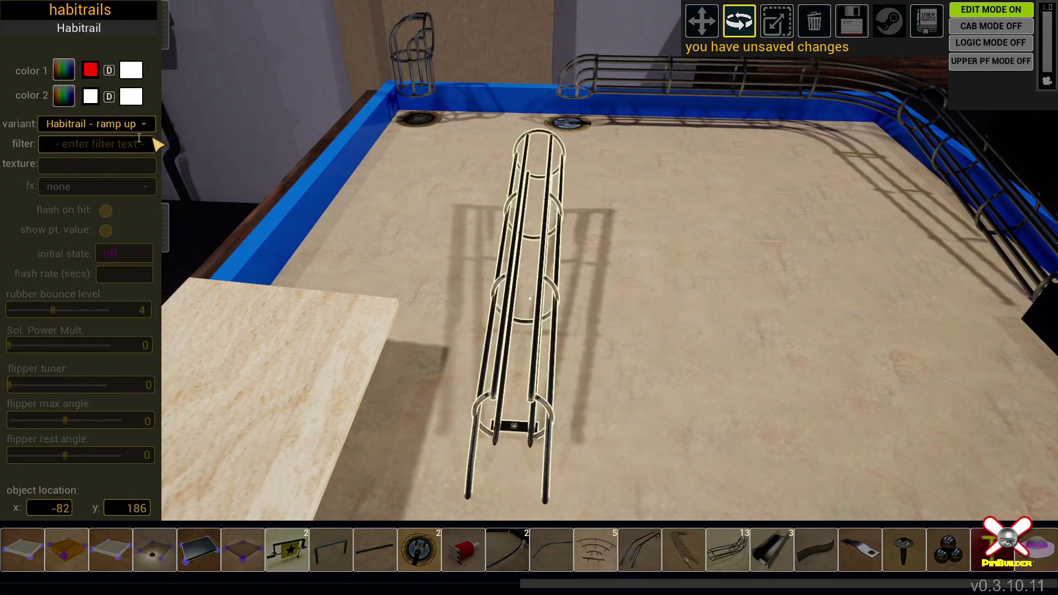
click(113, 126)
click(110, 150)
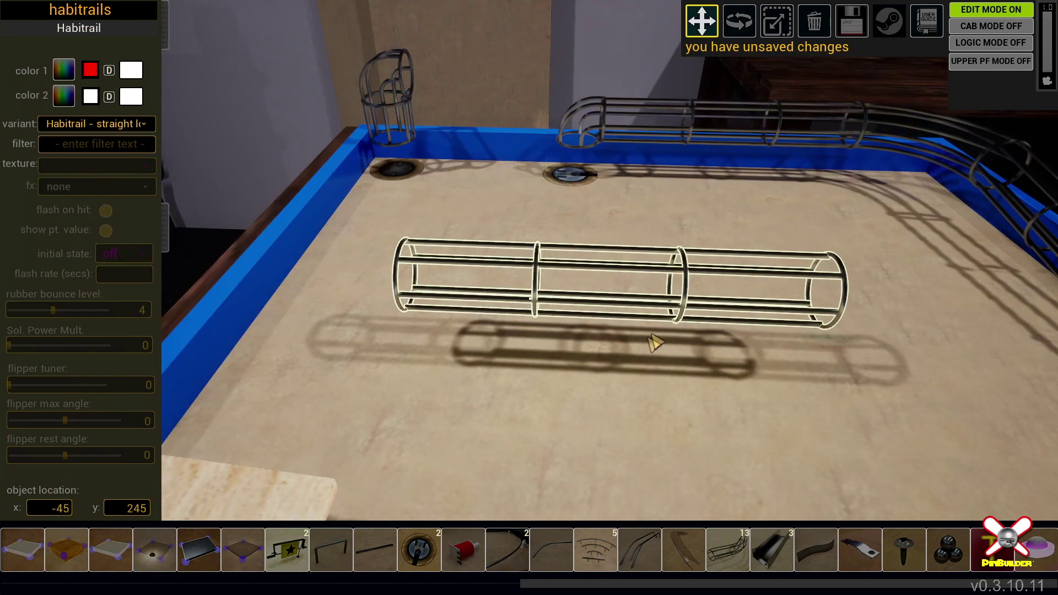
Raise the straight long habitrail to upper playfield height and join it to the outlet of the popper upper habitrail
drag(624, 275, 549, 226)
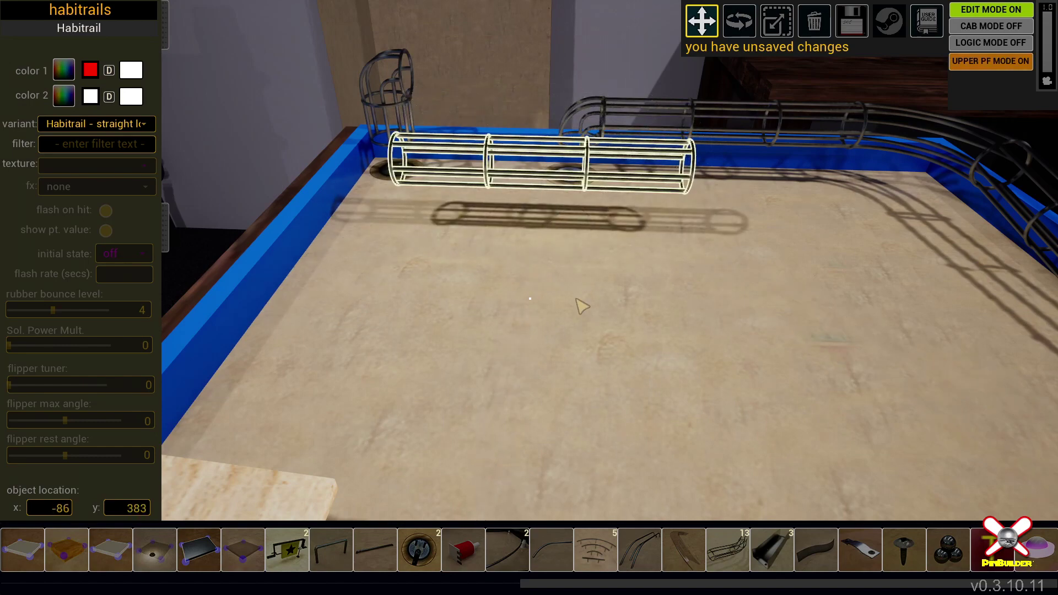
key(w)
key(a)
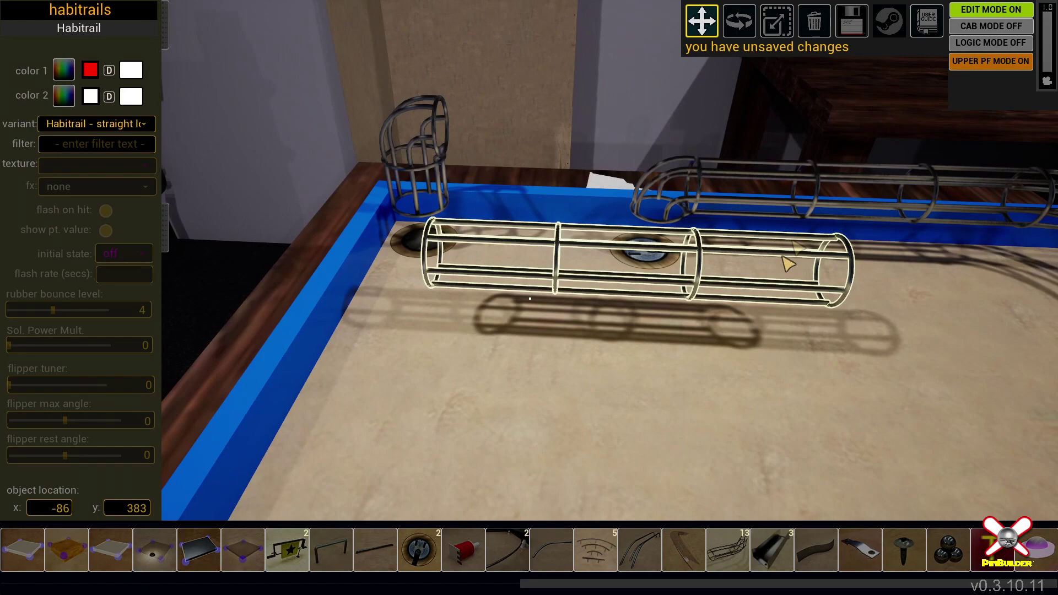
scroll(789, 265, up, 3)
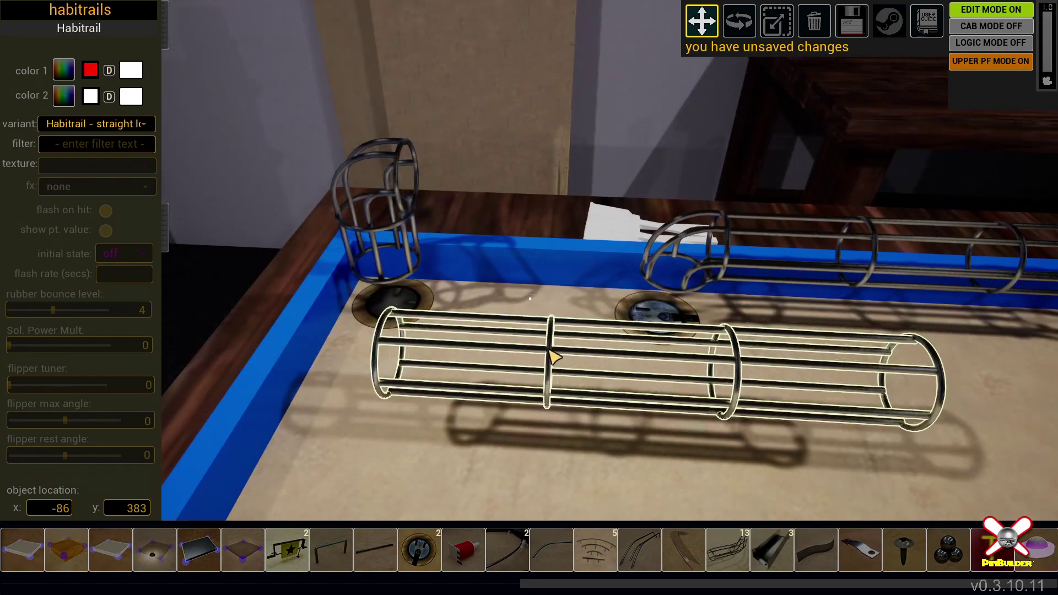
mouse_move(553, 357)
mouse_down()
mouse_move(548, 202)
mouse_move(534, 182)
mouse_up()
mouse_move(531, 299)
right_down()
mouse_move(618, 322)
mouse_move(618, 309)
mouse_move(726, 324)
mouse_move(530, 299)
right_up()
click(530, 299)
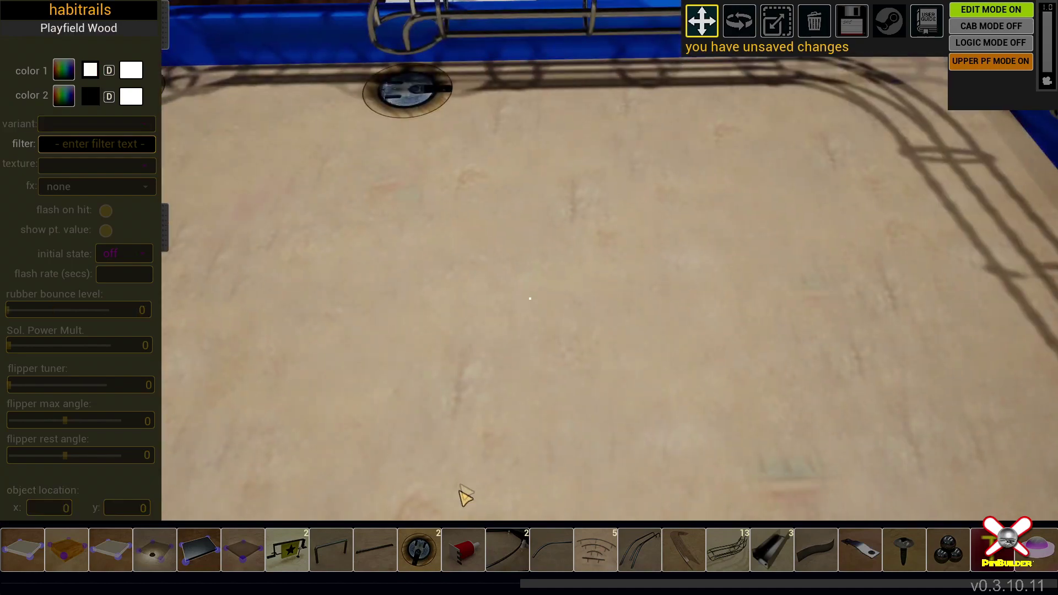
Add another habitrail and set its variant to Habitrail - curve small side
click(727, 548)
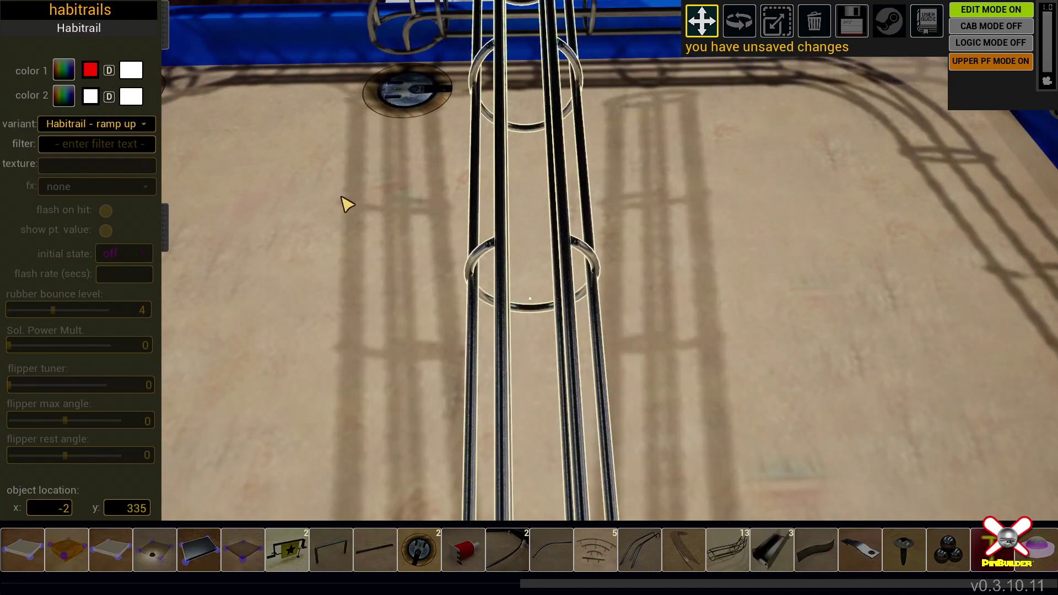
click(135, 124)
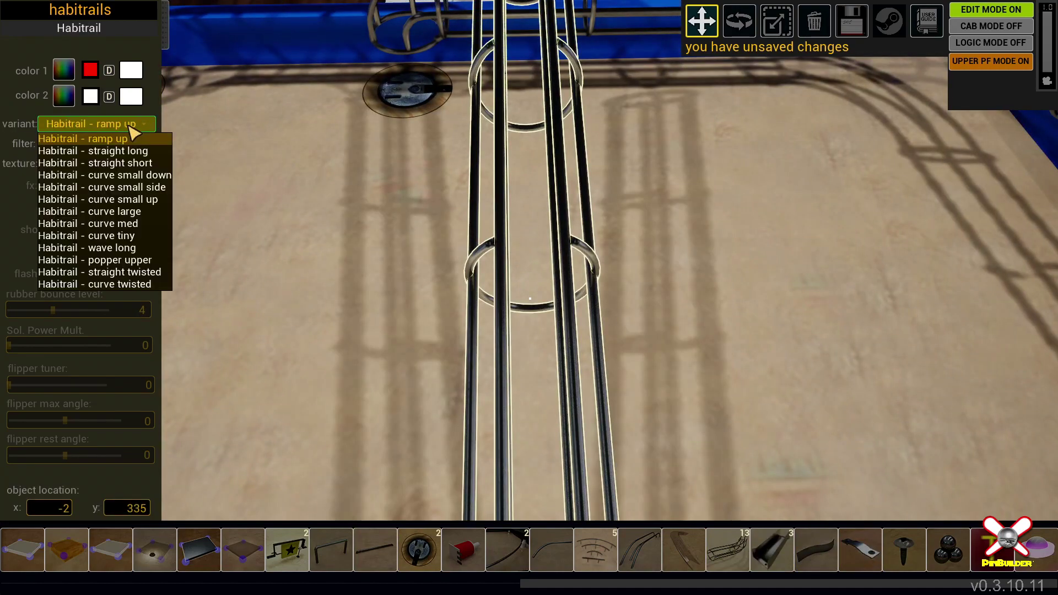
click(154, 188)
right_drag(530, 299, 441, 248)
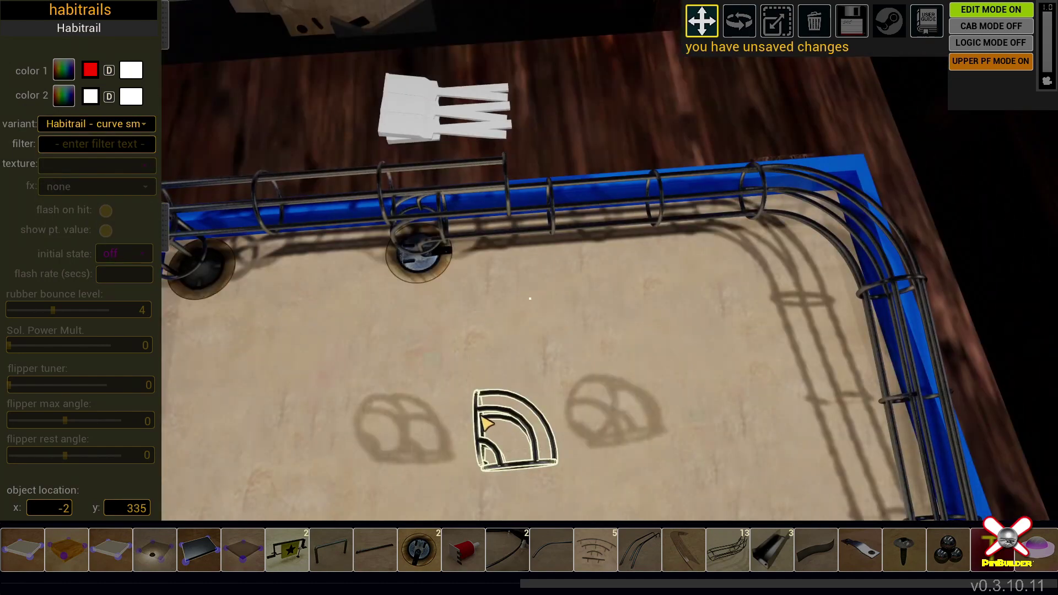
Attach the small side curve to the raised straight habitrail's open end at about x 19, y 471, and save the table
drag(485, 413, 512, 182)
right_drag(529, 299, 716, 254)
key(Up)
key(Up)
key(Up)
key(Down)
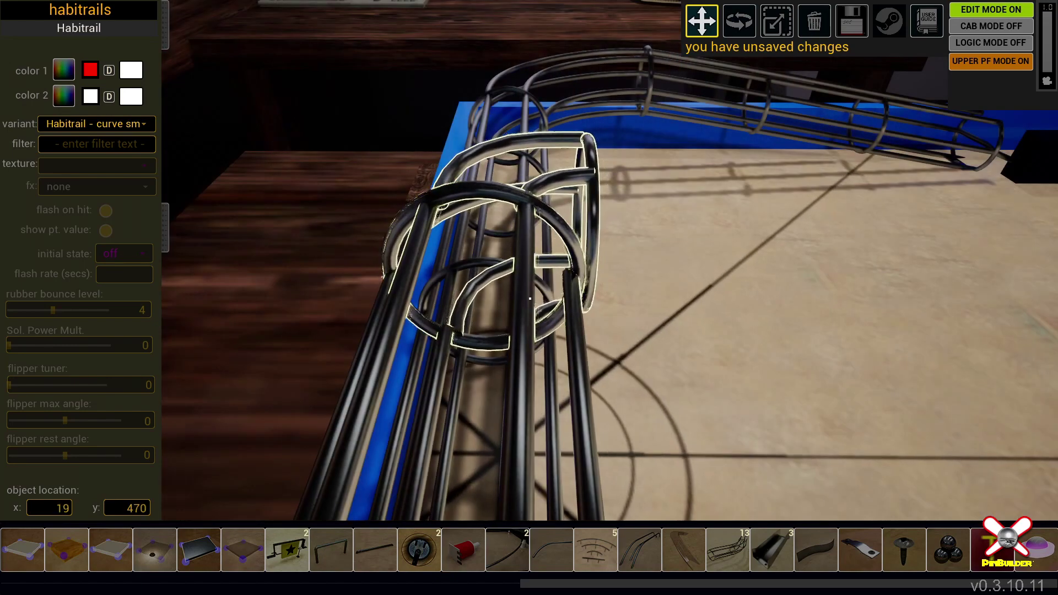
key(Up)
key(Down)
key(Down)
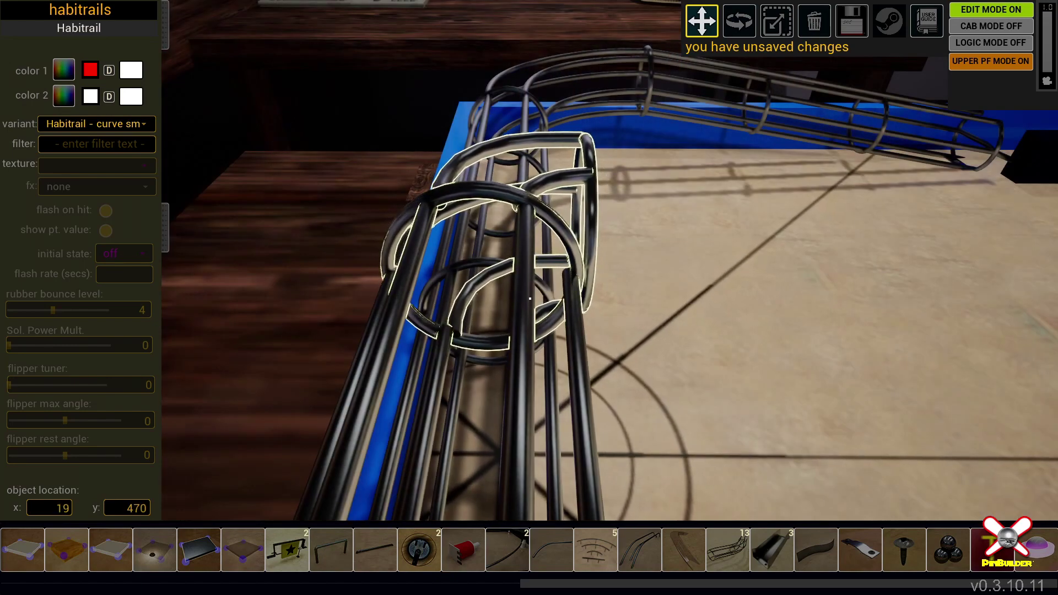
key(Up)
key(Up)
key(Up)
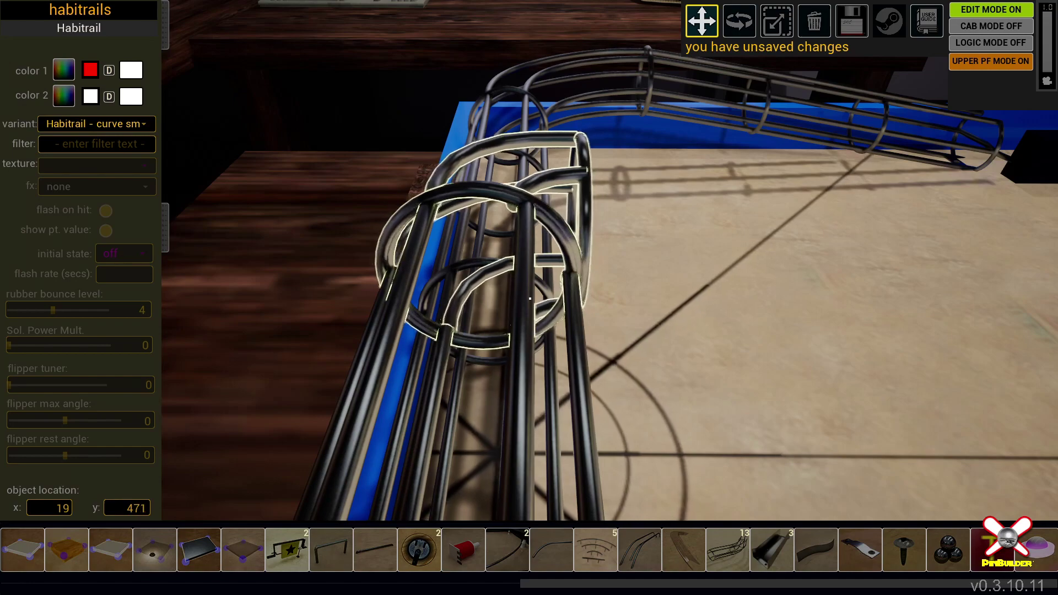
right_drag(529, 299, 565, 234)
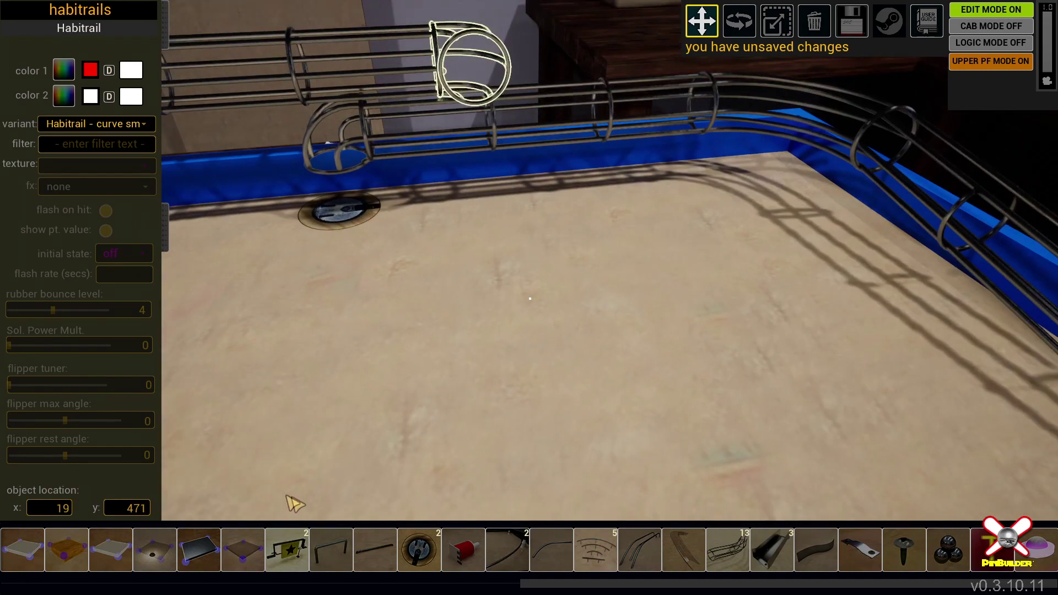
click(330, 483)
key(ctrl+s)
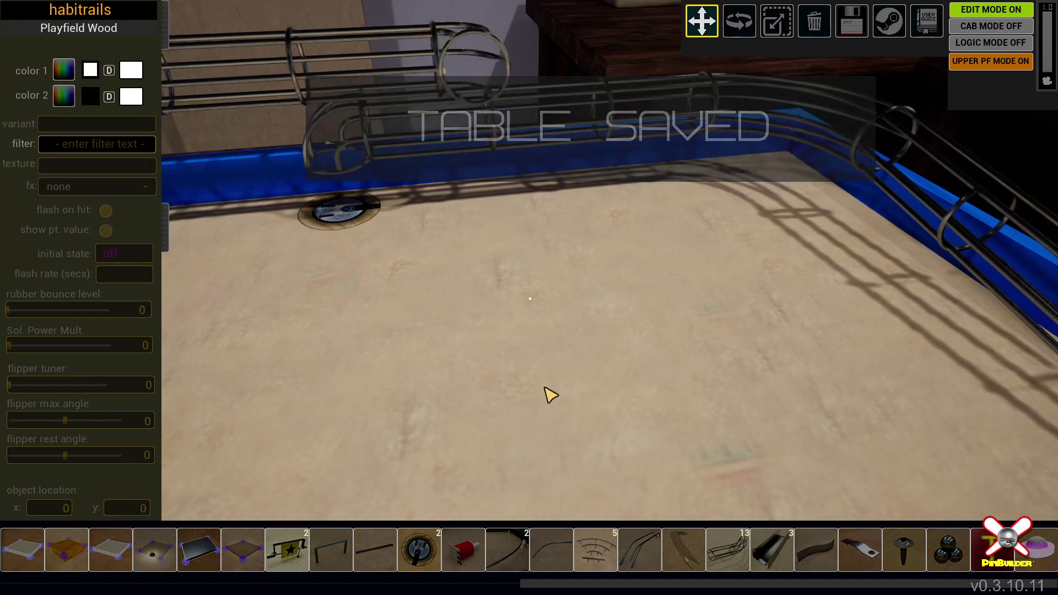
Add a ramp up habitrail at the small side curve's outlet, leading down toward the playfield, at about x 19, y 349, and save the table
click(727, 552)
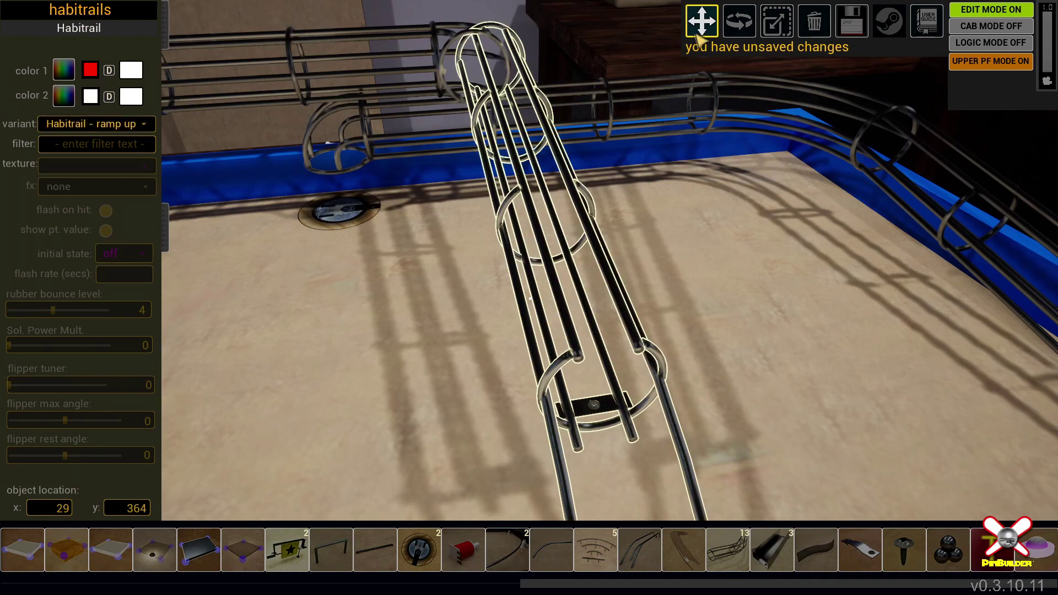
right_drag(697, 39, 759, 68)
drag(453, 241, 478, 264)
drag(489, 410, 493, 407)
right_drag(492, 407, 386, 386)
mouse_move(531, 299)
right_down()
mouse_move(574, 326)
mouse_move(469, 320)
mouse_move(441, 342)
mouse_move(561, 299)
mouse_move(582, 302)
mouse_move(538, 299)
right_up()
mouse_move(531, 299)
right_down()
mouse_move(531, 286)
mouse_move(556, 287)
mouse_move(543, 245)
mouse_move(530, 300)
right_up()
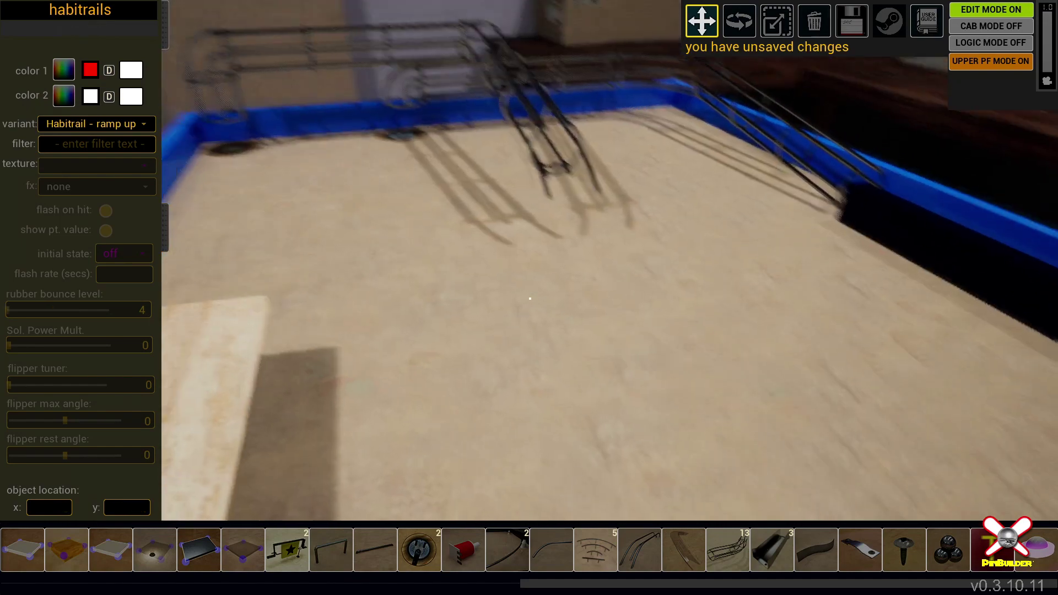
key(ctrl+s)
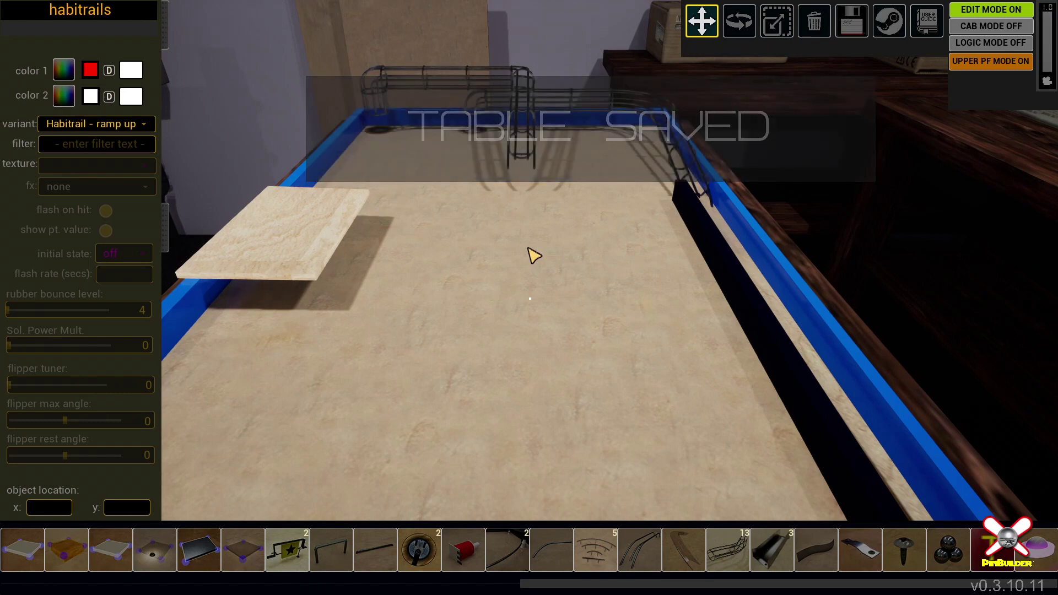
right_drag(530, 299, 530, 299)
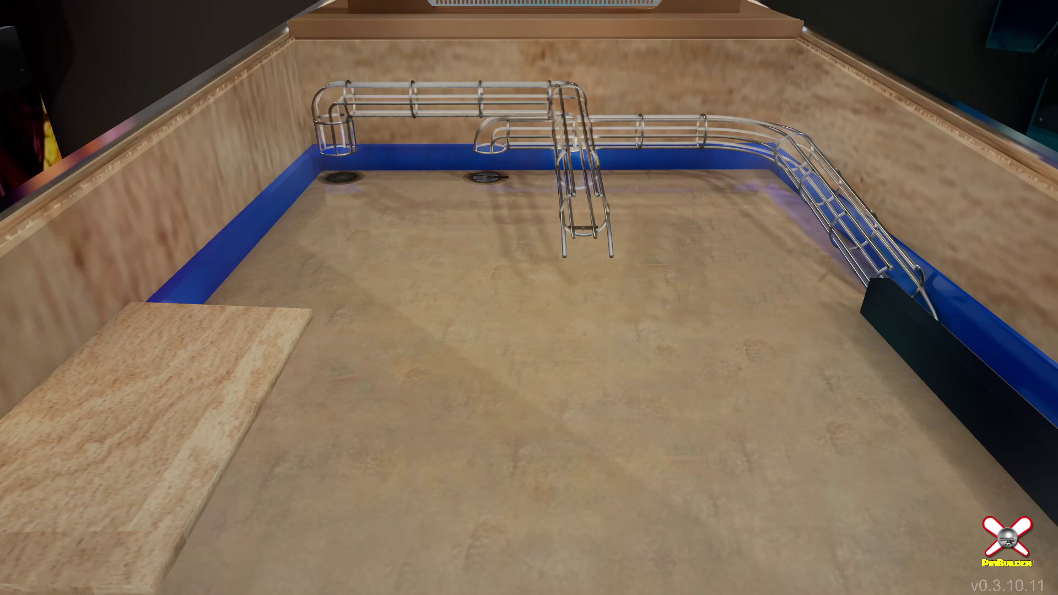
Return from the test play to editing and change the ramp up habitrail at the side curve to the curve small down variant
key(Escape)
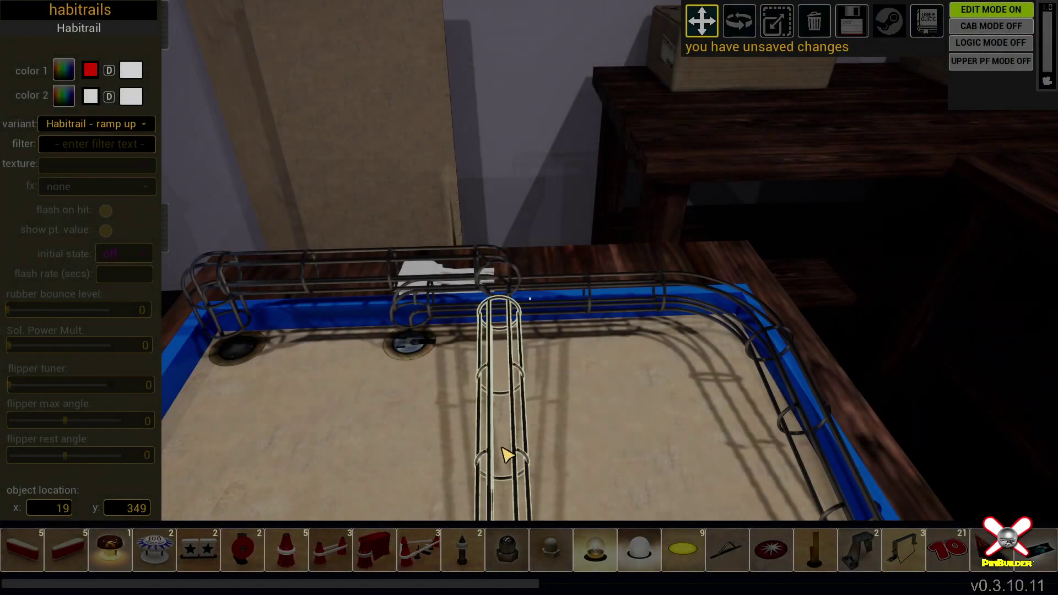
click(104, 126)
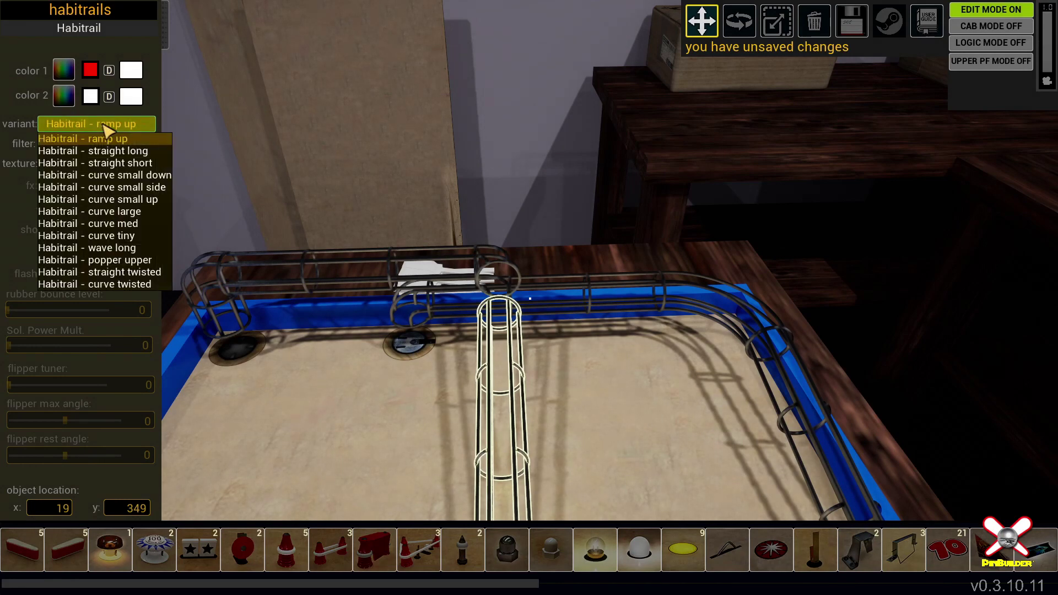
click(143, 188)
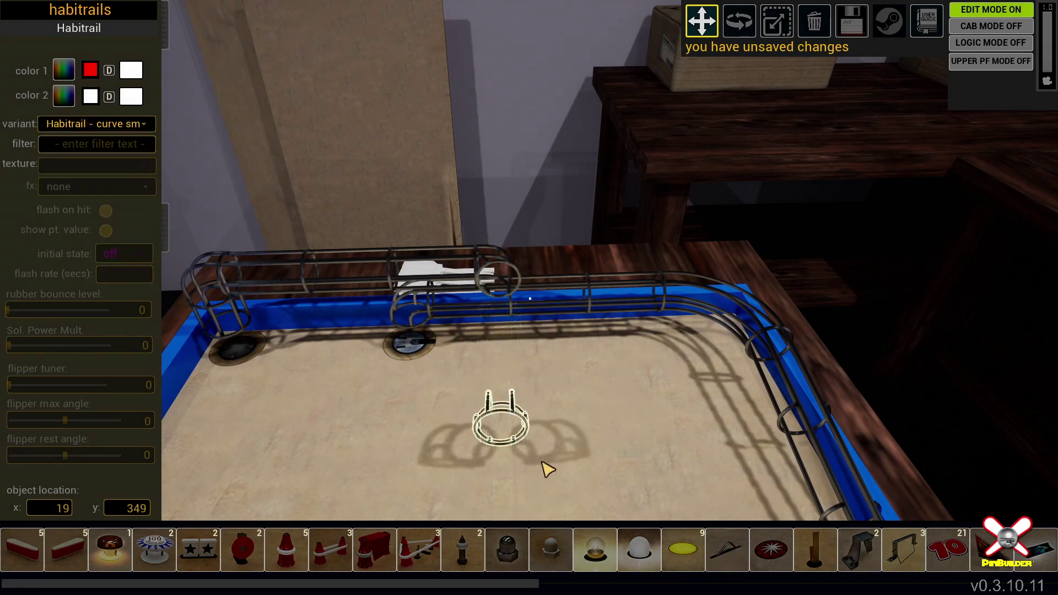
Raise the small down curve to upper playfield height, turn it toward the side curve's outlet, and attach it at about x 20, y 432
drag(518, 425, 507, 331)
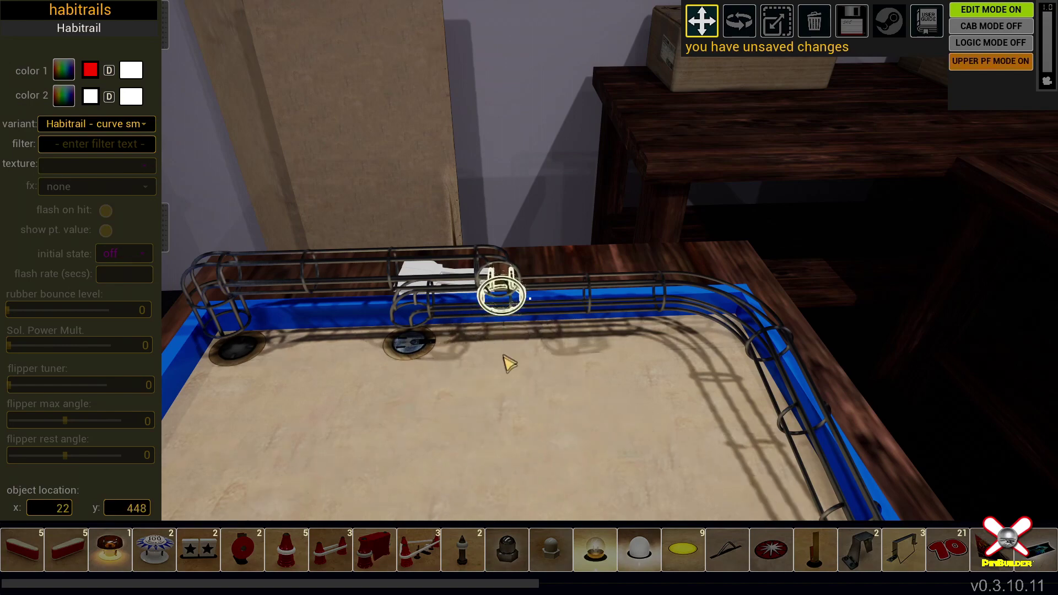
right_drag(507, 358, 372, 332)
key(r)
drag(411, 257, 573, 257)
drag(485, 267, 422, 295)
key(m)
key(r)
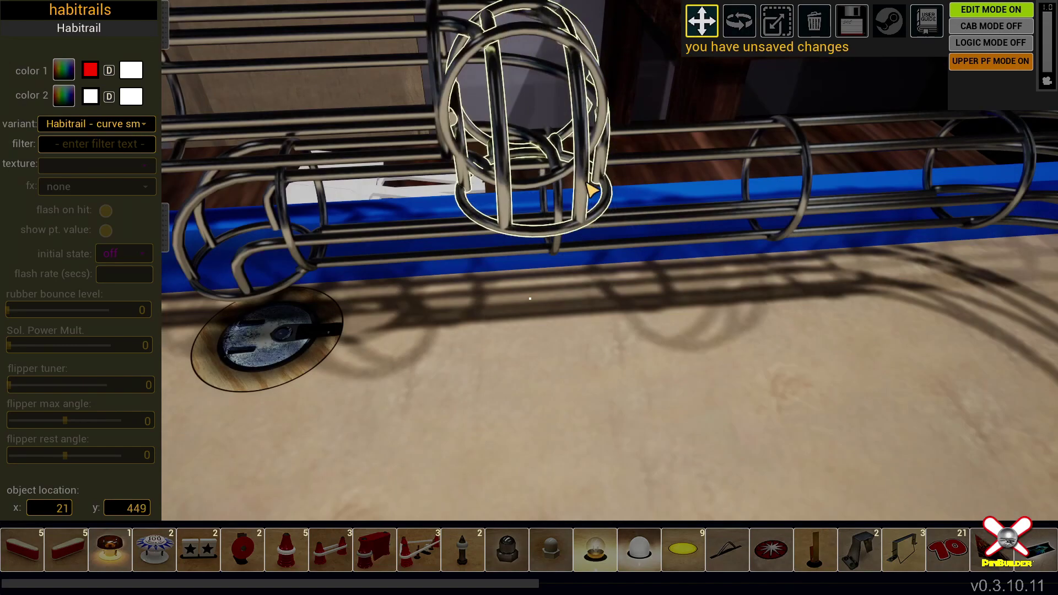
drag(586, 184, 581, 242)
drag(530, 298, 530, 298)
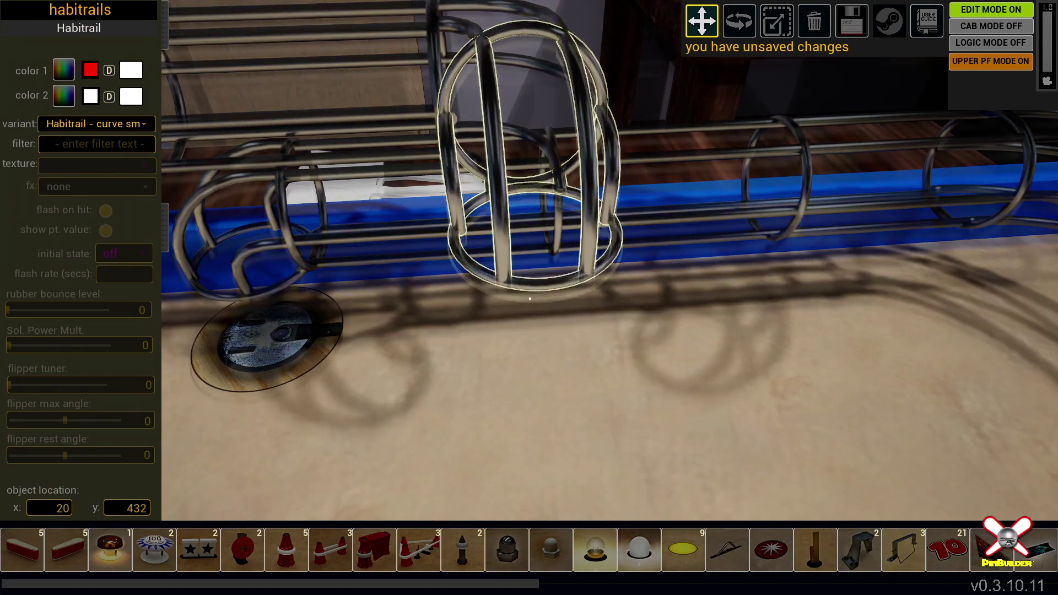
key(s)
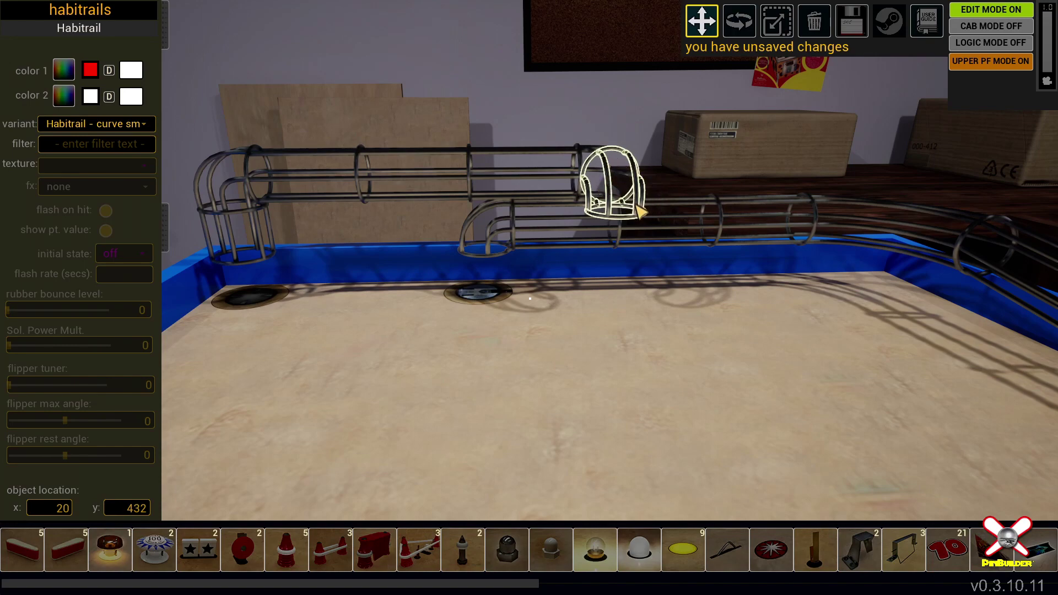
right_drag(640, 212, 782, 276)
key(a)
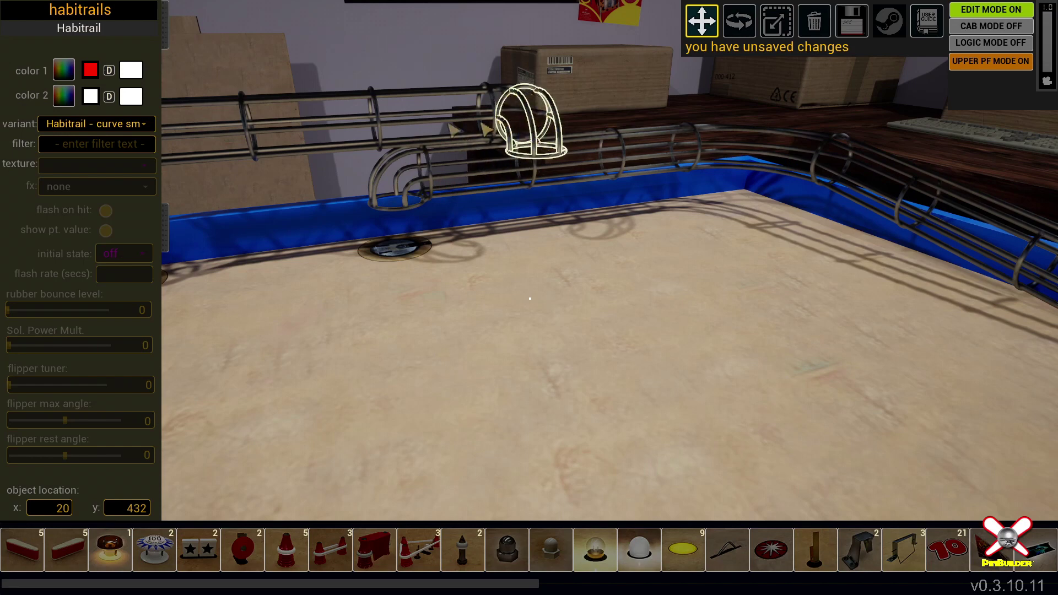
right_drag(570, 170, 427, 191)
key(s)
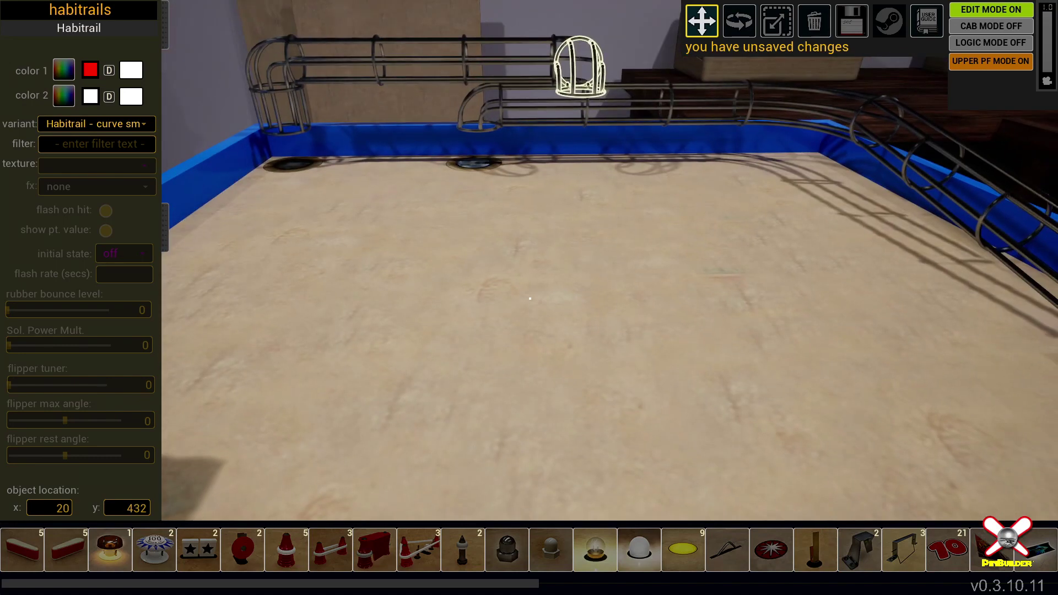
Save the table, add a small curve habitrail that opens upward, and place it near the small down curve at about x 23, y 413
right_drag(523, 165, 523, 203)
key(ctrl+s)
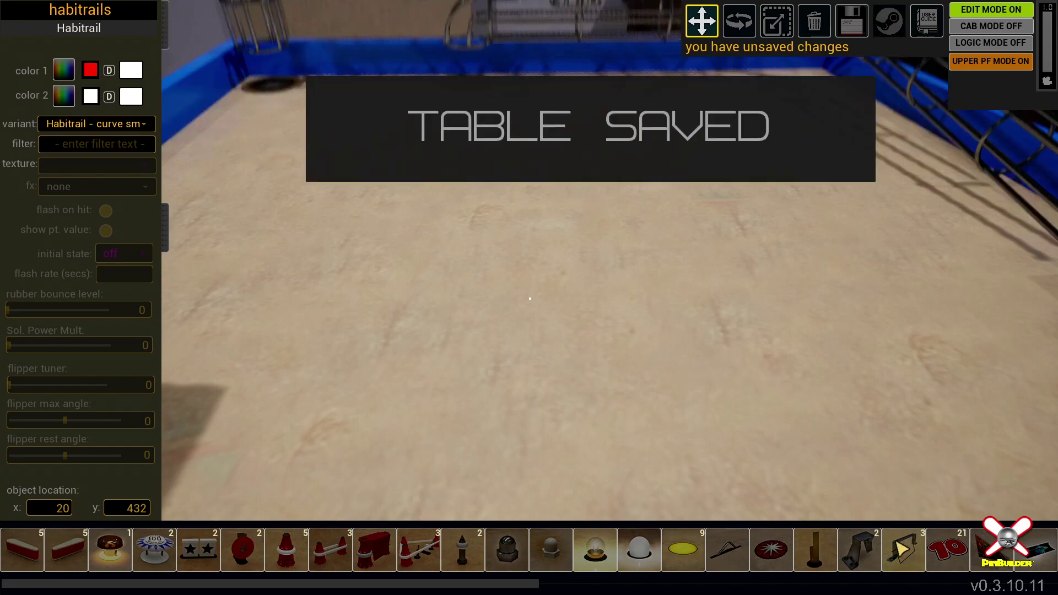
scroll(940, 550, down, 10)
scroll(941, 552, down, 2)
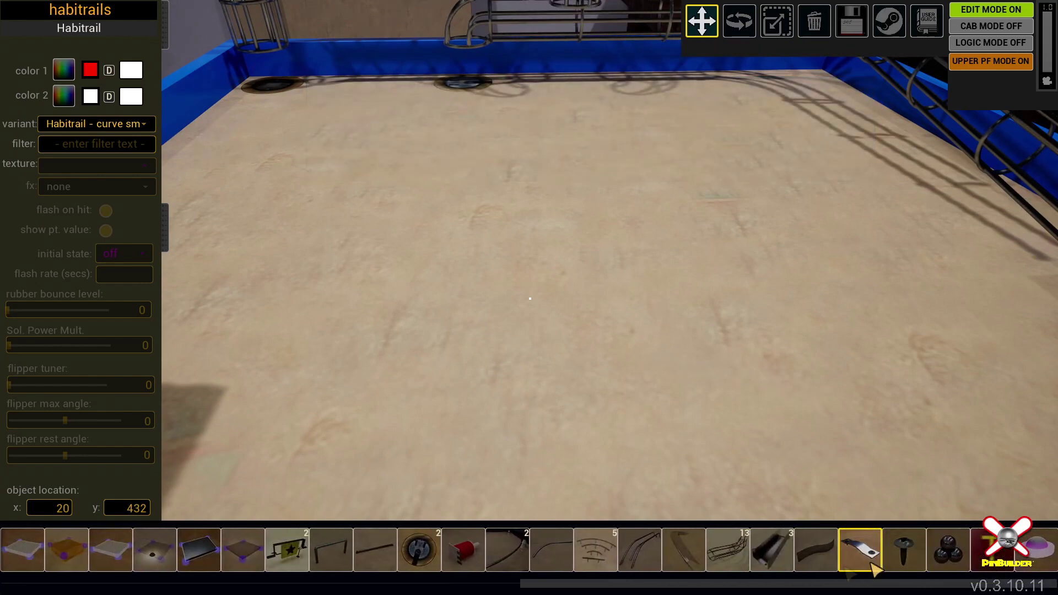
click(739, 554)
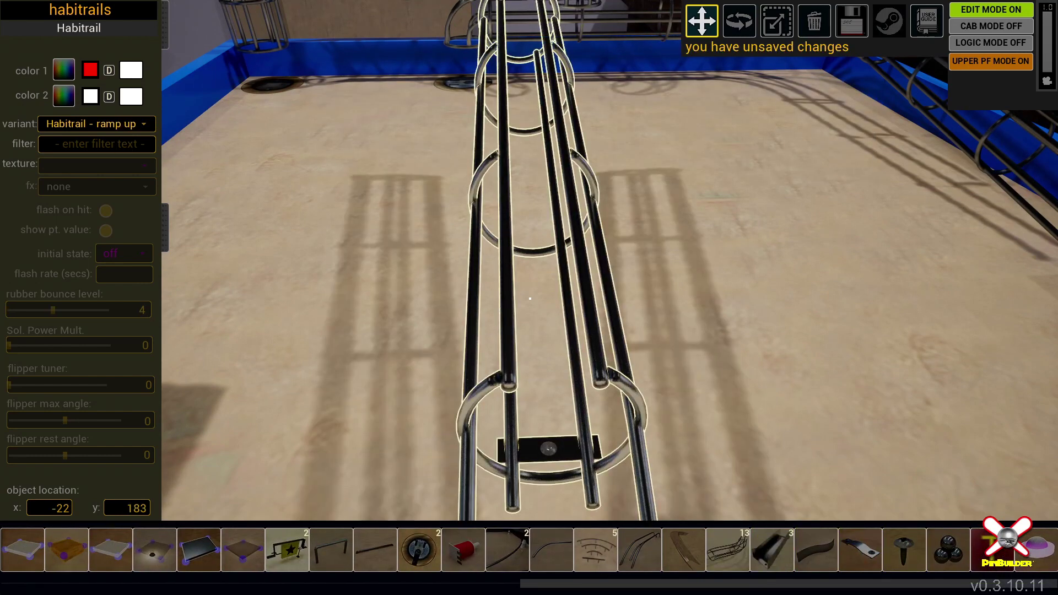
click(93, 124)
click(71, 173)
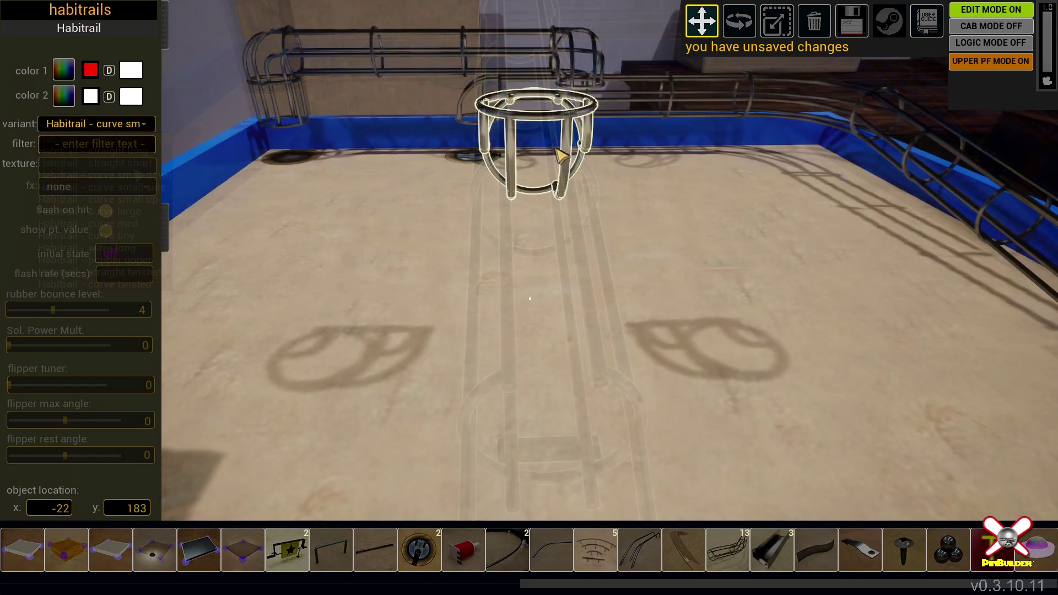
drag(543, 116, 585, 101)
Turn the lower small curve to face down the table and attach it beneath the small down curve at about x 19, y 435
key(w)
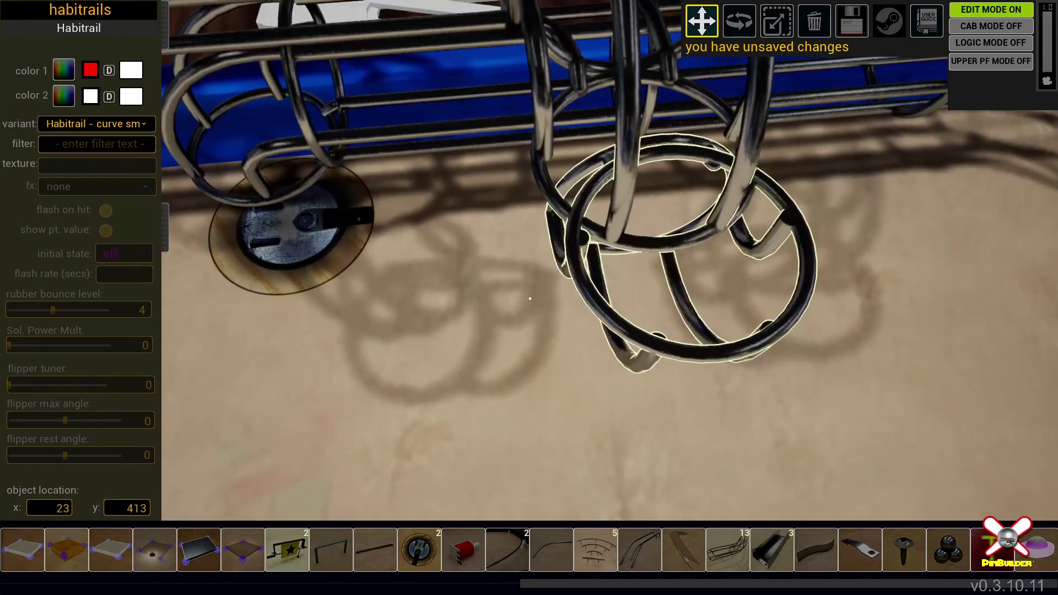
key(r)
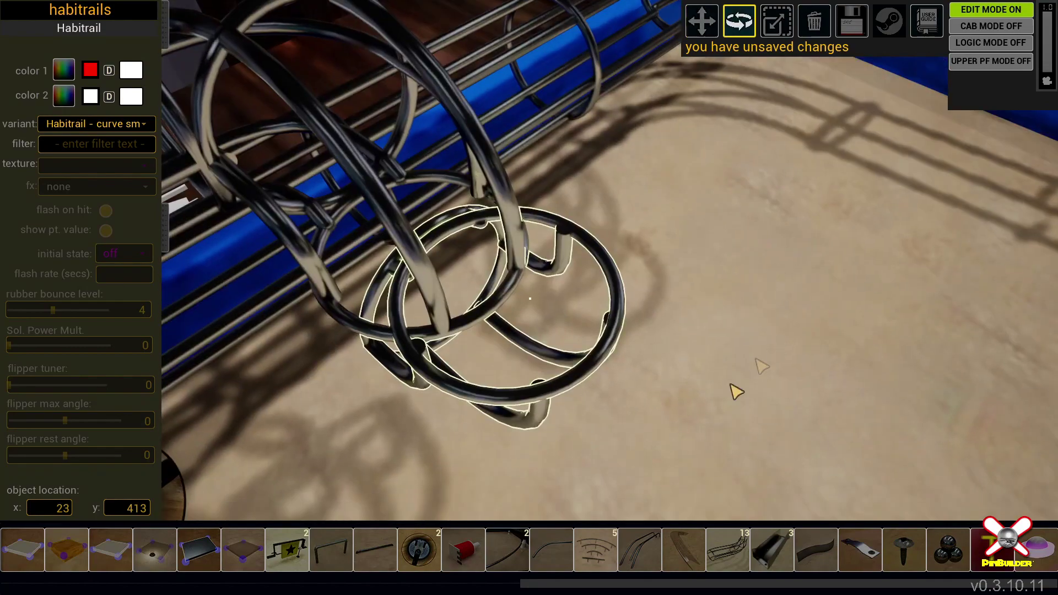
drag(586, 375, 686, 376)
key(m)
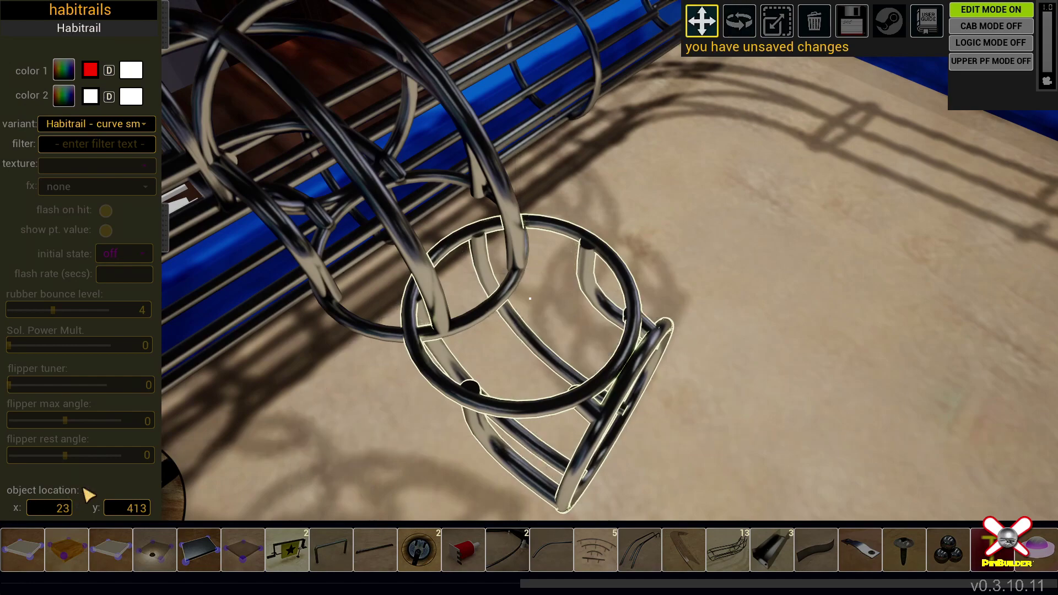
drag(464, 392, 375, 334)
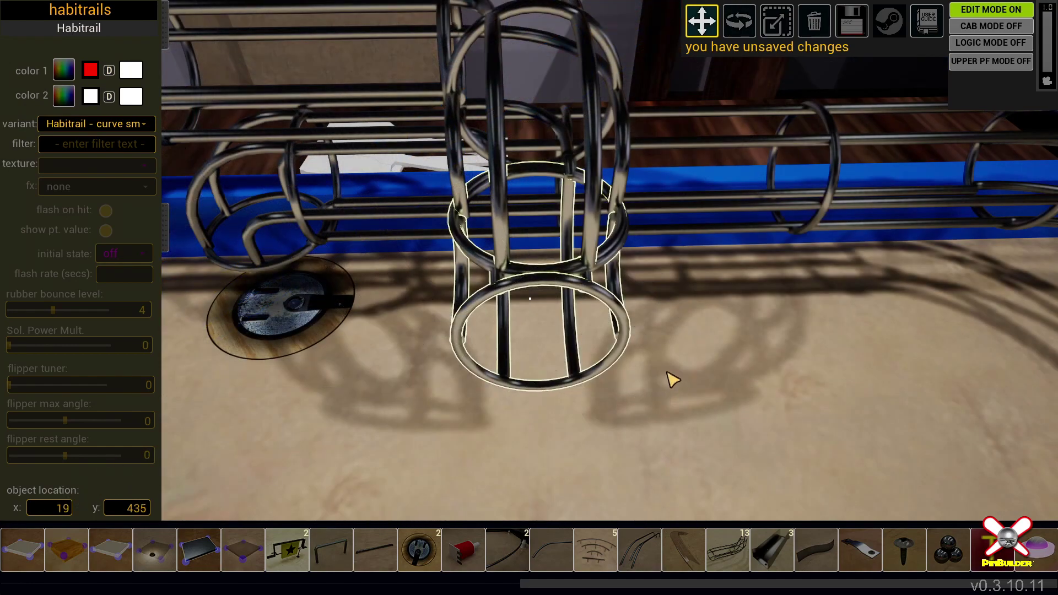
Add a wave long habitrail and attach it to the lower small curve's outlet at about x 19, y 315
key(s)
right_drag(667, 373, 667, 485)
key(s)
right_drag(529, 298, 530, 337)
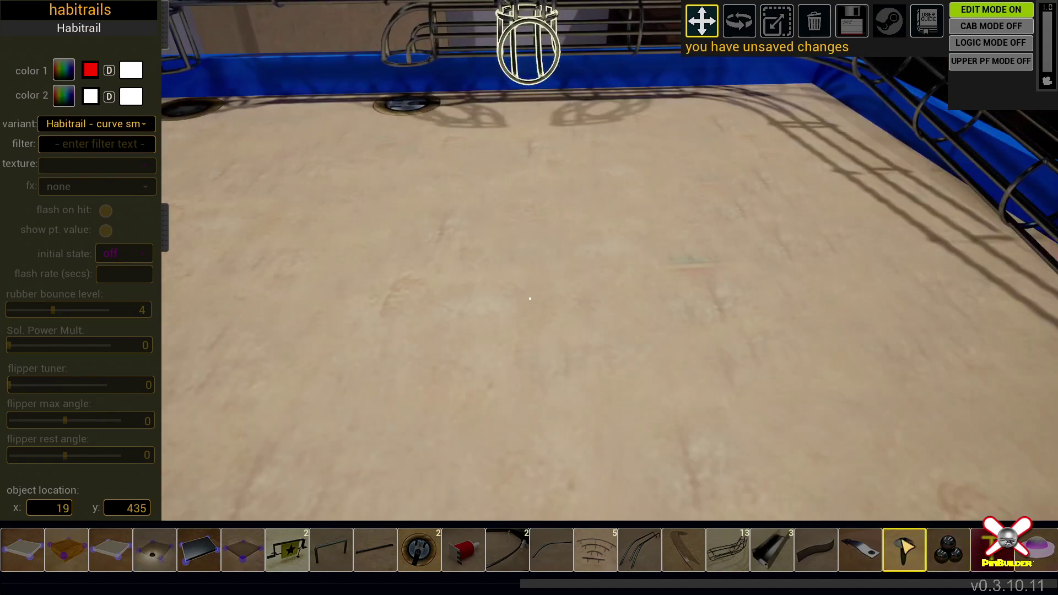
click(728, 550)
click(120, 124)
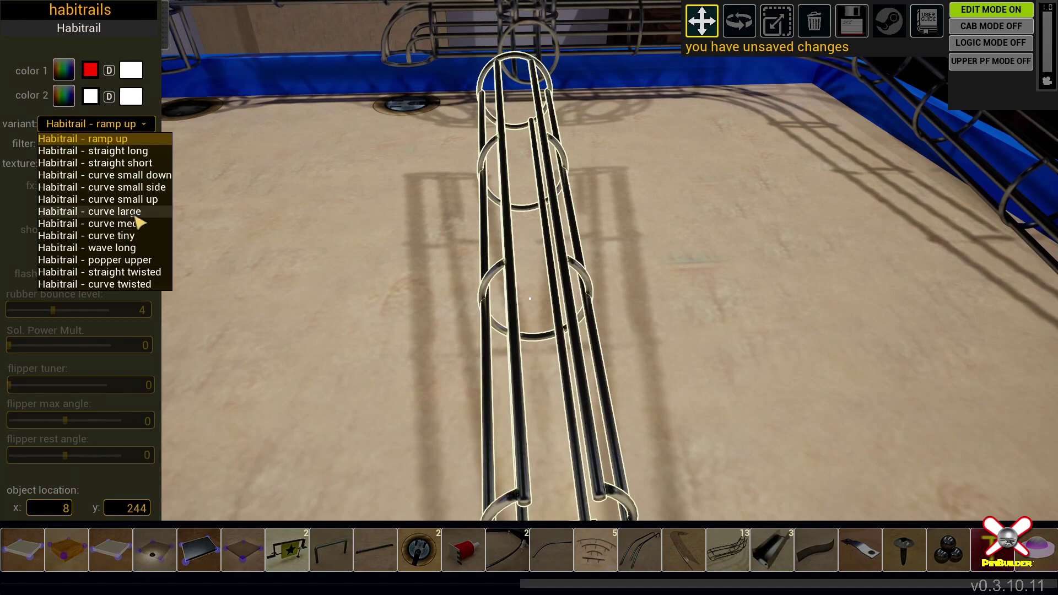
click(130, 248)
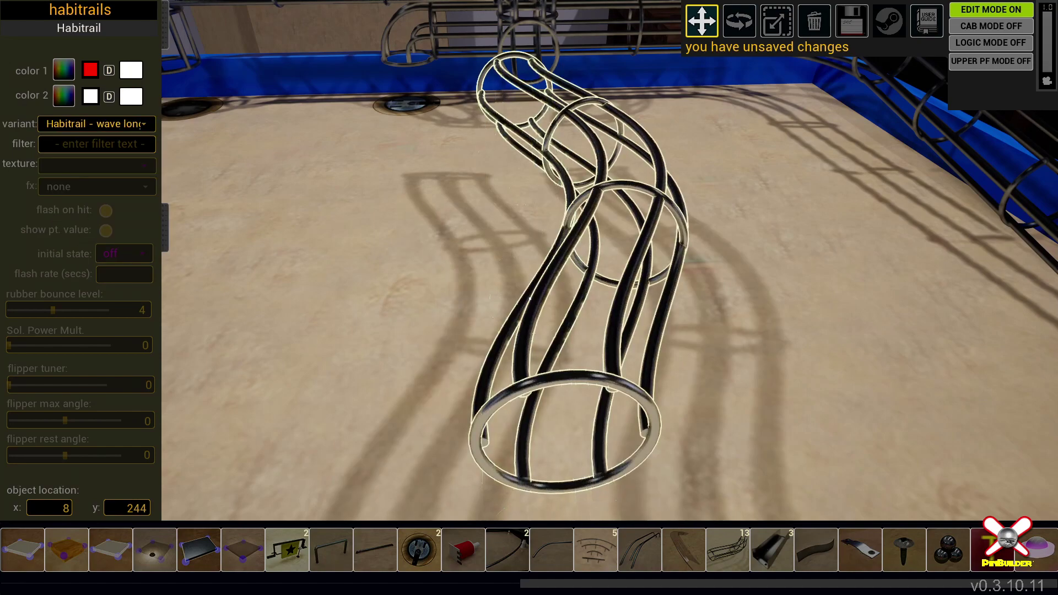
key(w)
right_drag(529, 298, 600, 158)
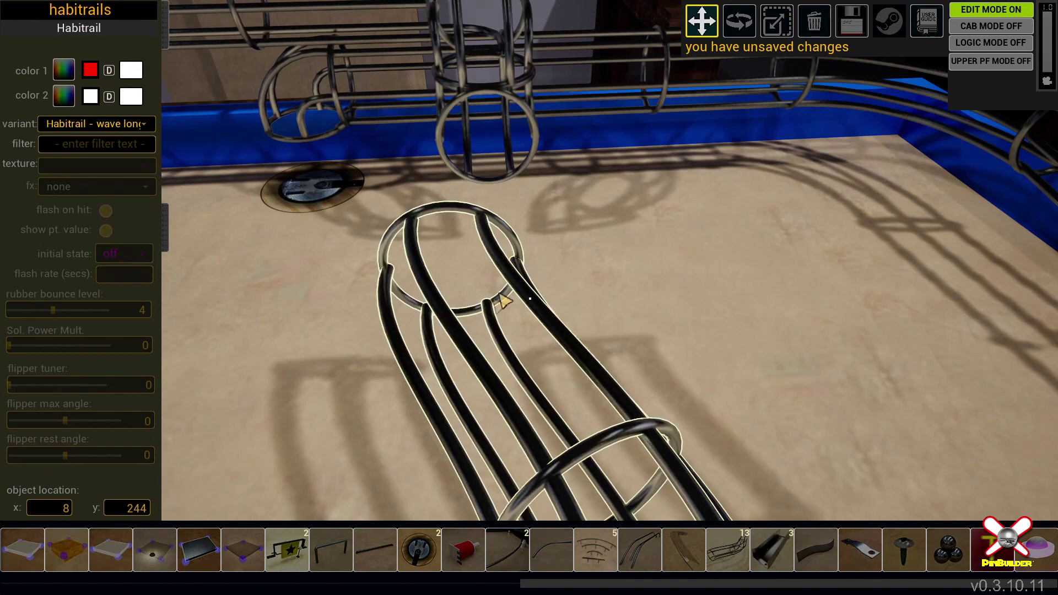
drag(518, 281, 548, 157)
drag(507, 455, 510, 459)
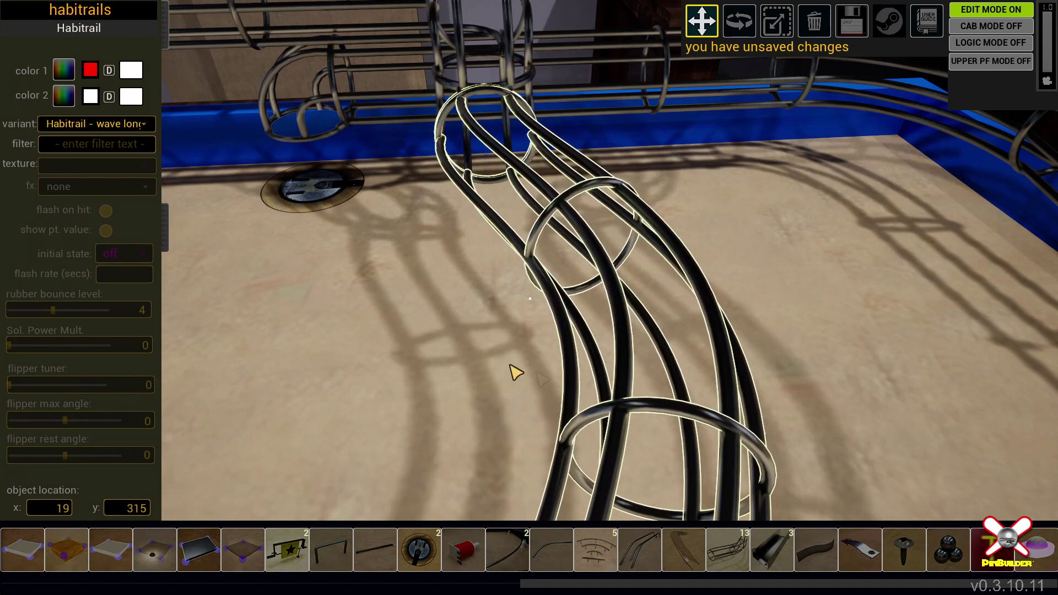
Add a second wave long habitrail and attach it to the first wave's lower end at about x 19, y 115
key(s)
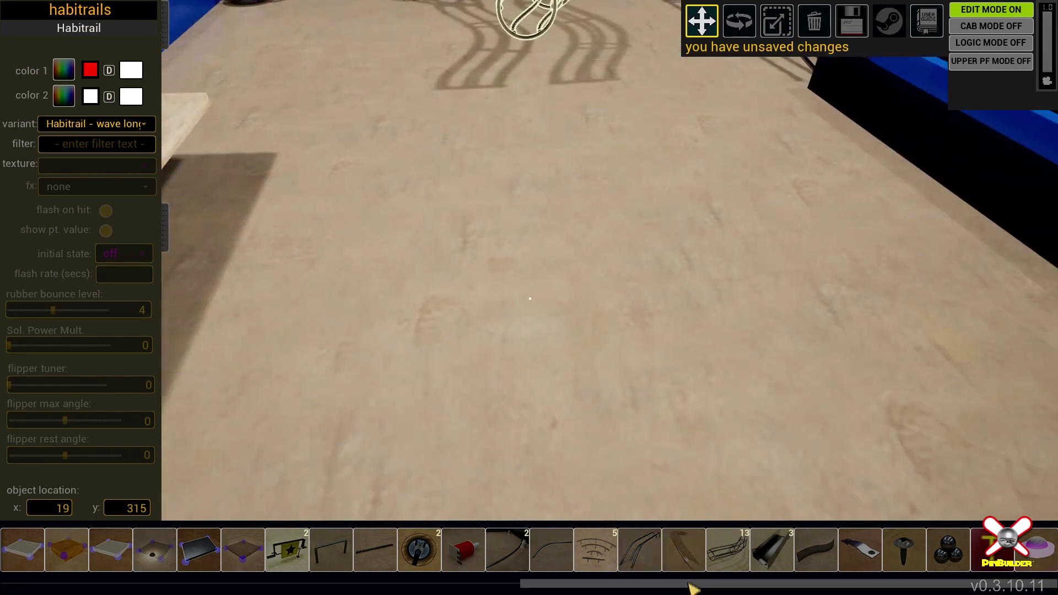
click(723, 543)
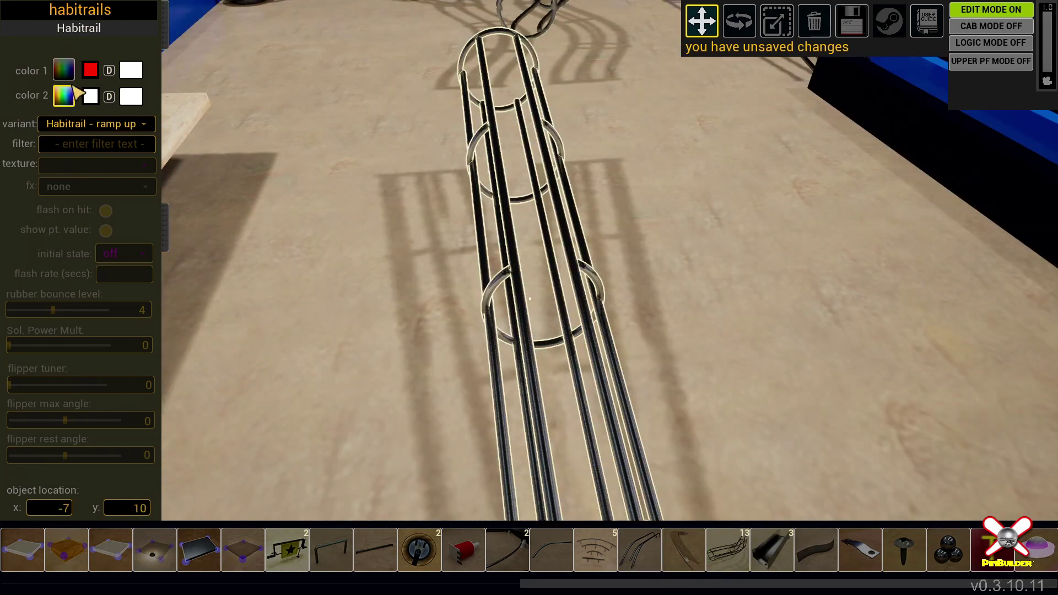
click(110, 123)
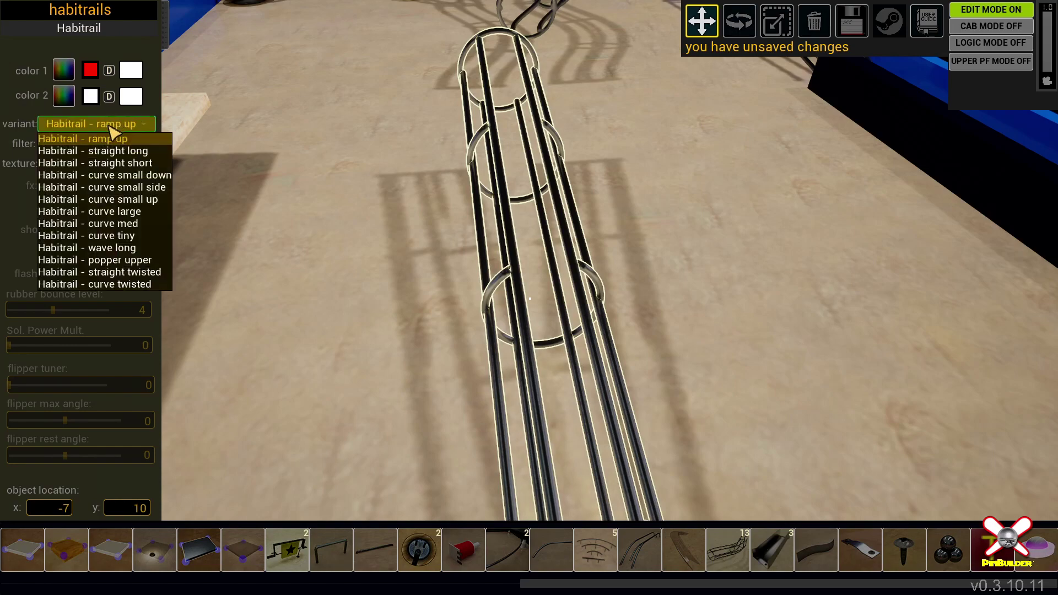
click(133, 250)
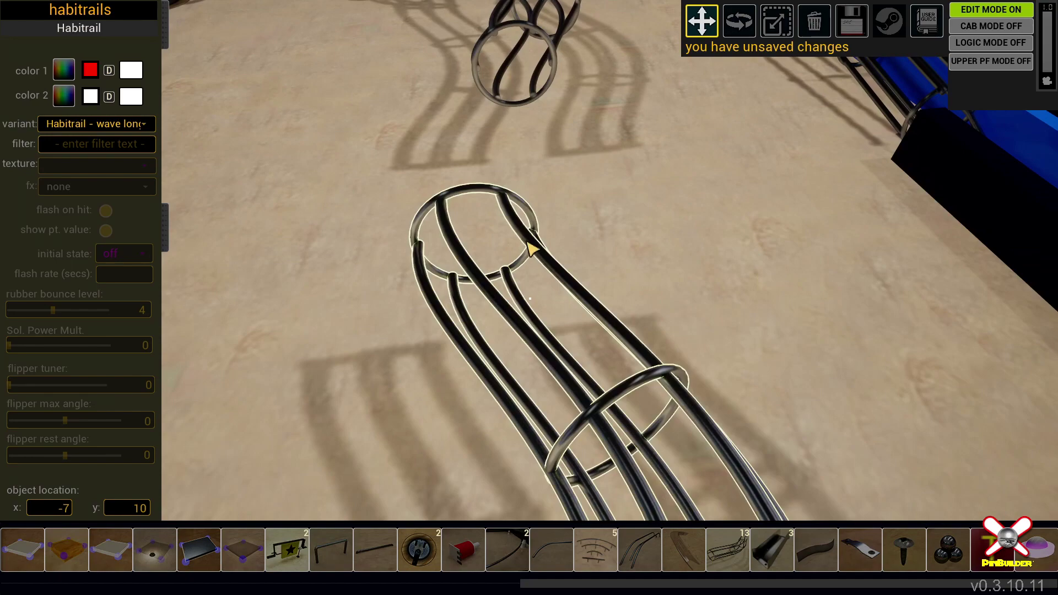
drag(528, 243, 554, 75)
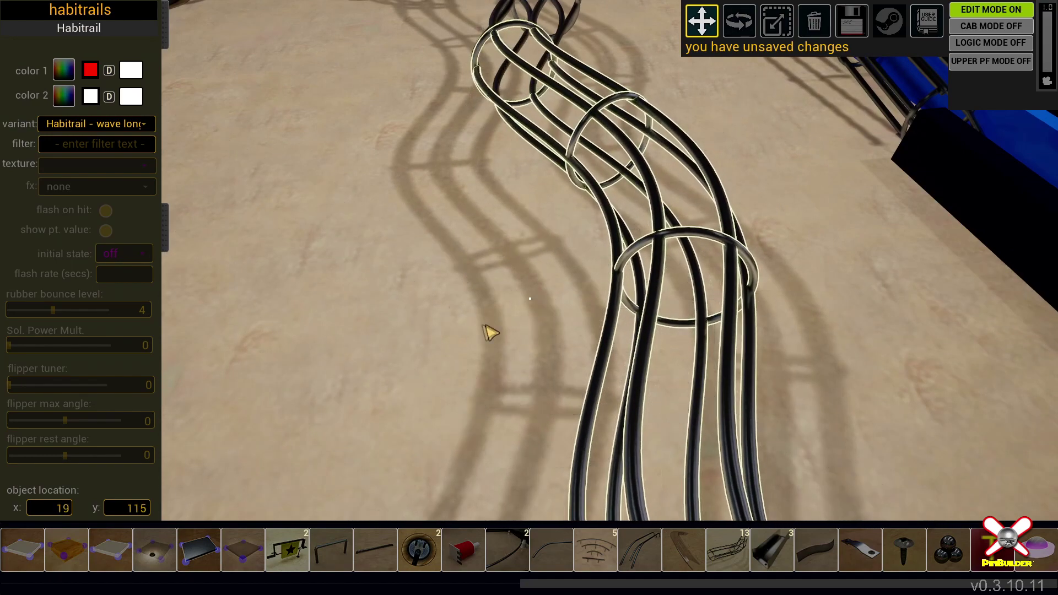
Add a curve twisted habitrail and attach it to the second wave's end at about x -2, y -26, with its outlet toward the raised wooden platform's side
right_drag(489, 333, 459, 241)
key(s)
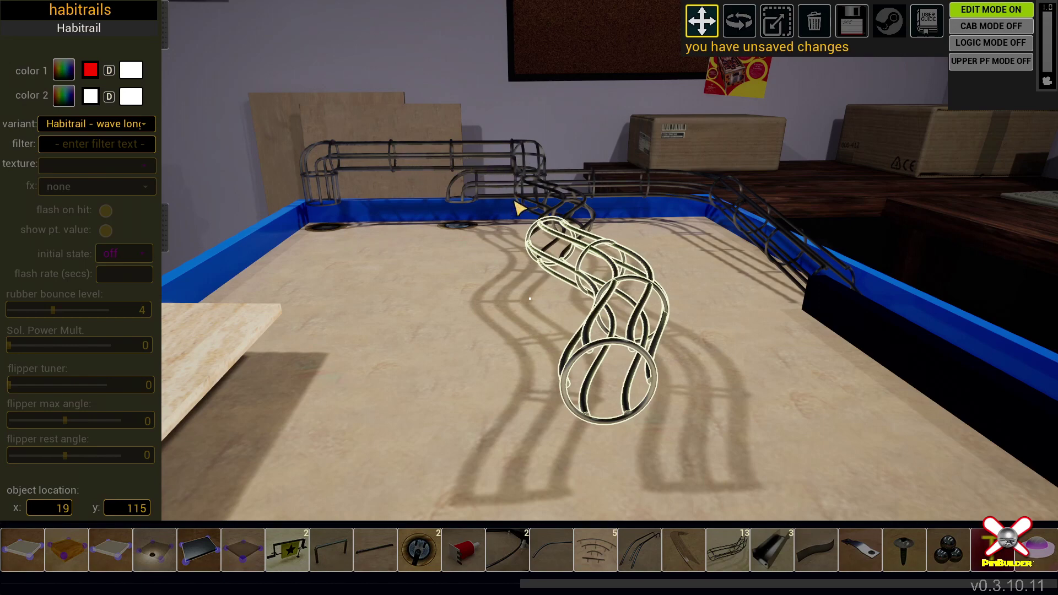
right_drag(501, 220, 502, 265)
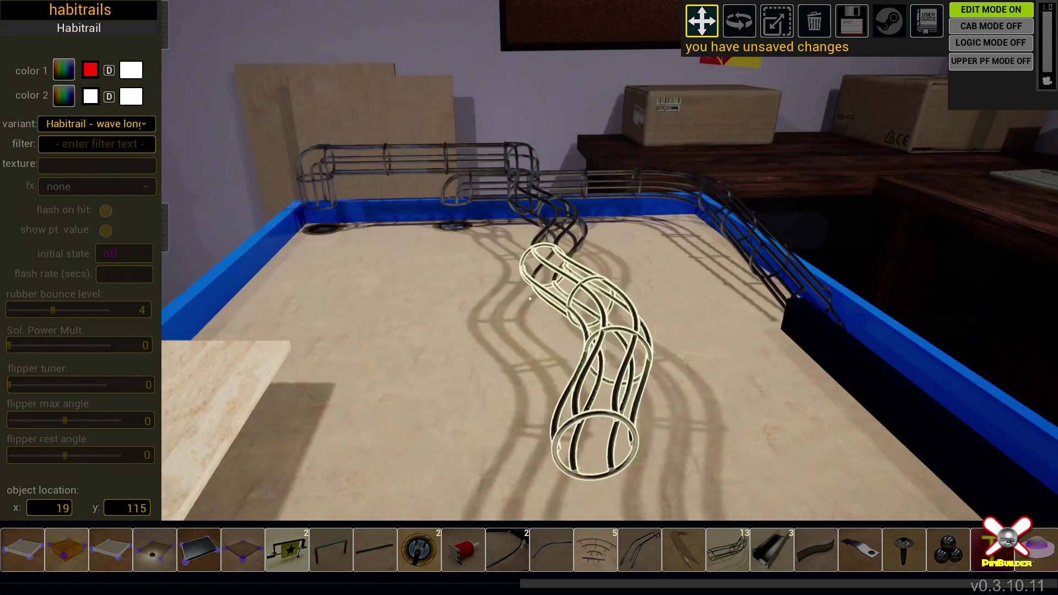
key(s)
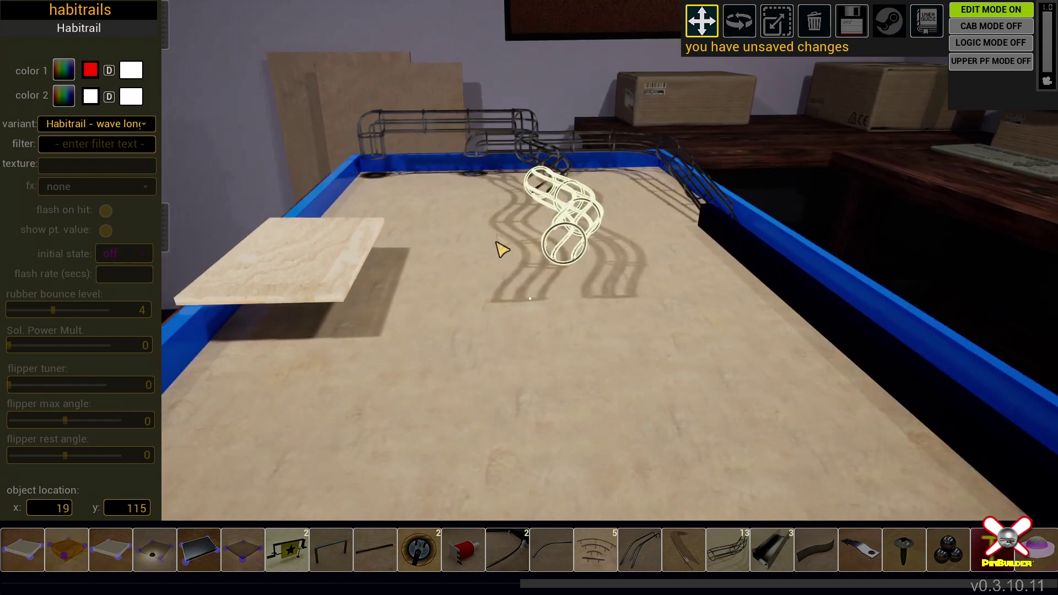
click(540, 399)
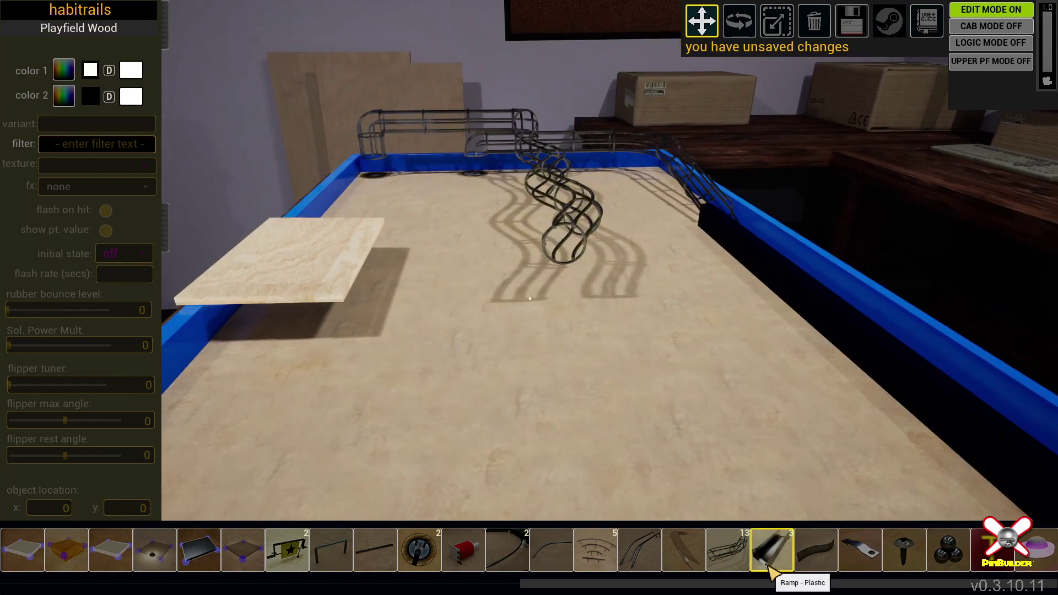
click(727, 550)
click(132, 125)
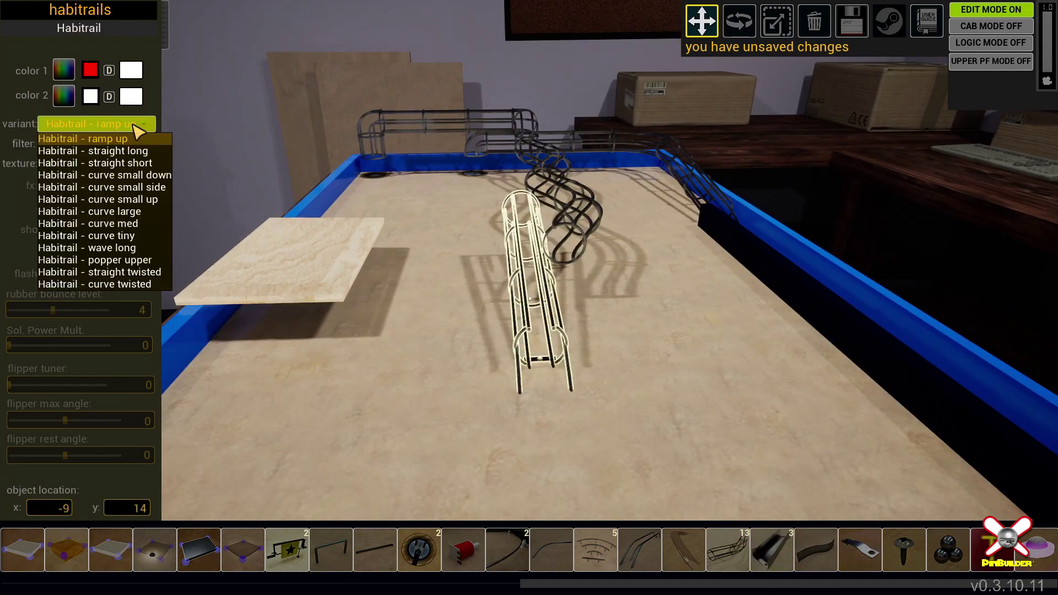
click(150, 284)
scroll(463, 275, up, 5)
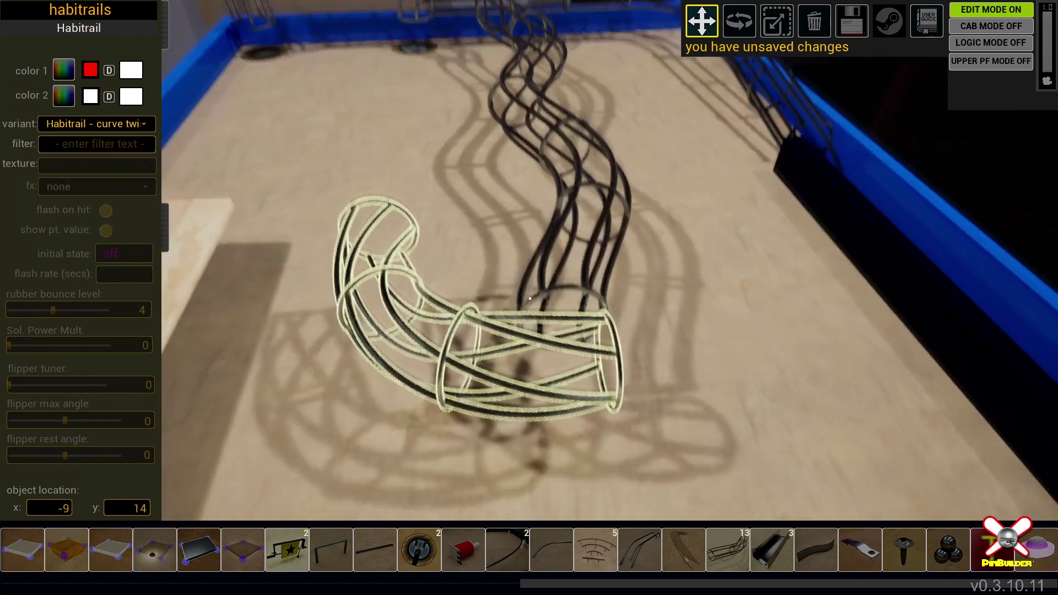
key(s)
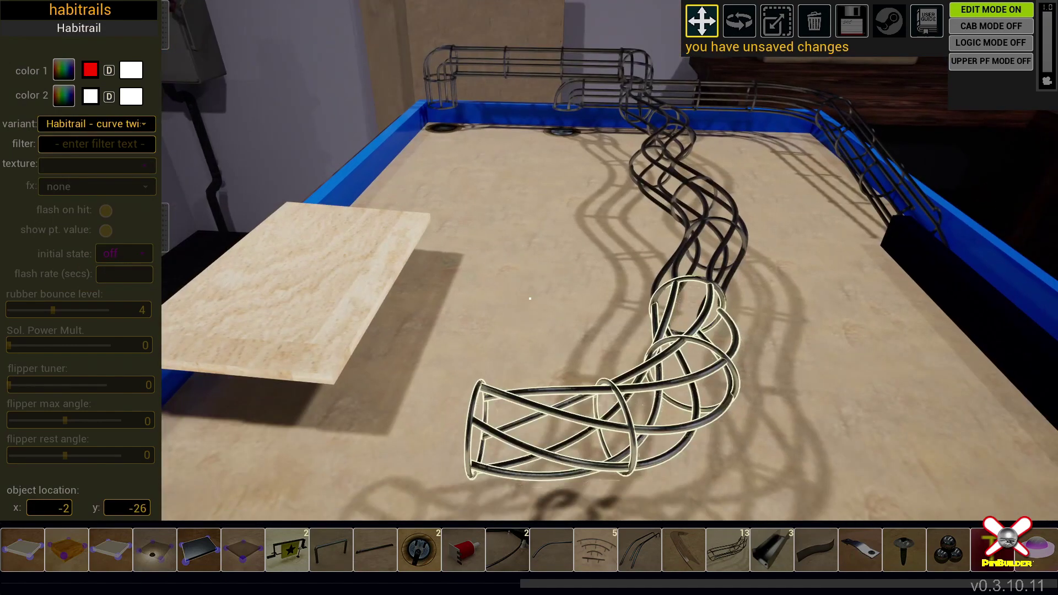
key(s)
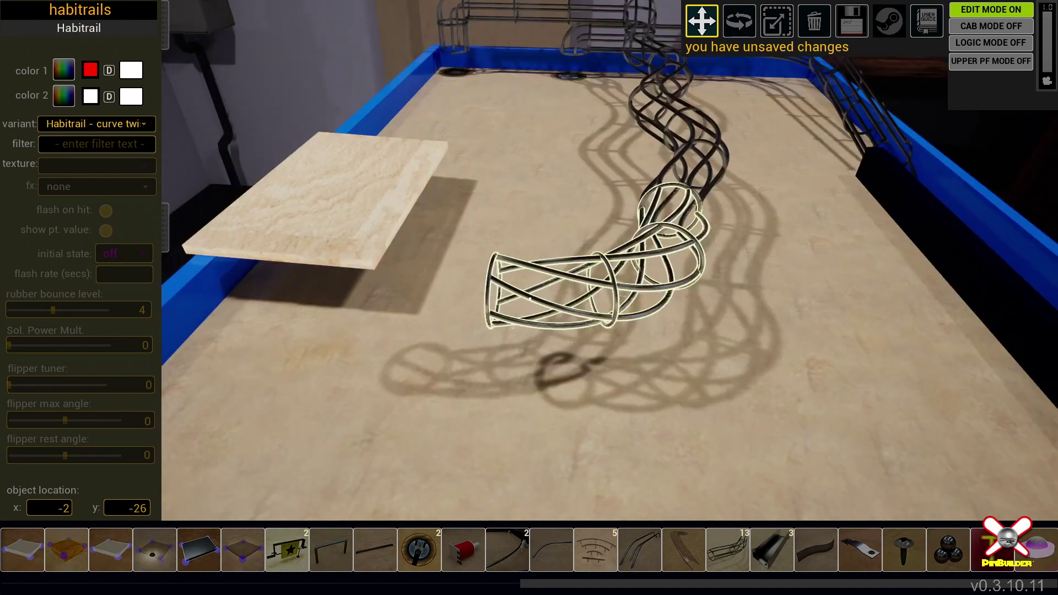
Add a standard kicker hole on the playfield beside the twisted curve's outlet at about x -89, y -73
click(418, 548)
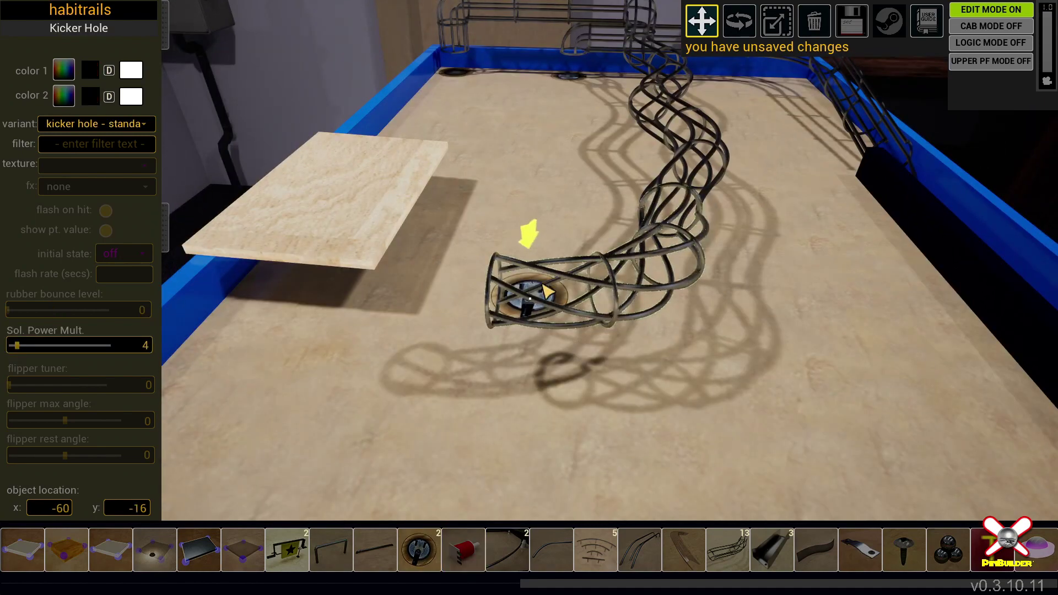
drag(543, 286, 508, 398)
right_drag(611, 333, 548, 405)
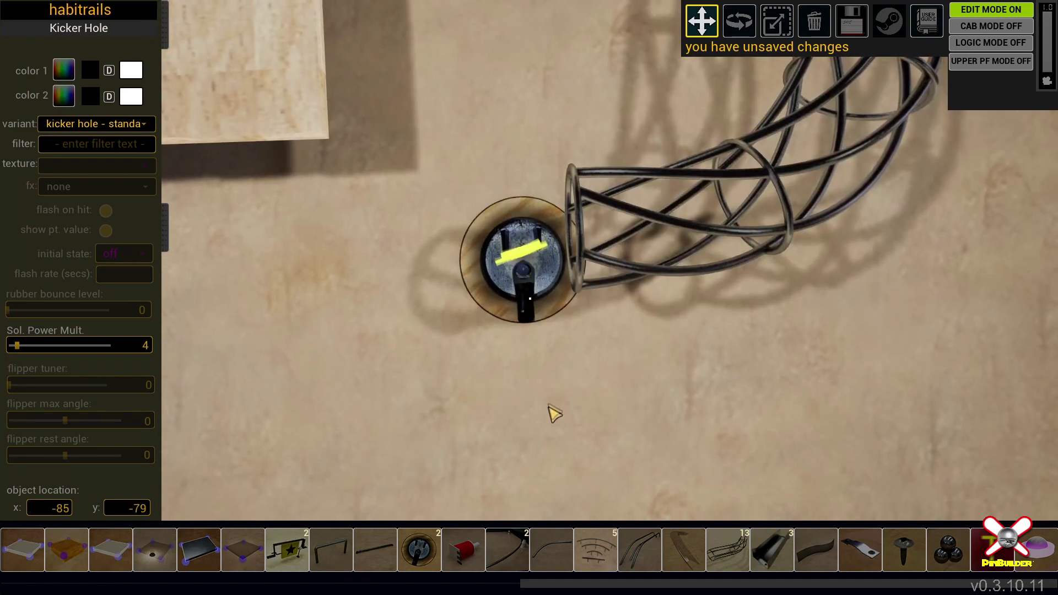
drag(527, 273, 519, 263)
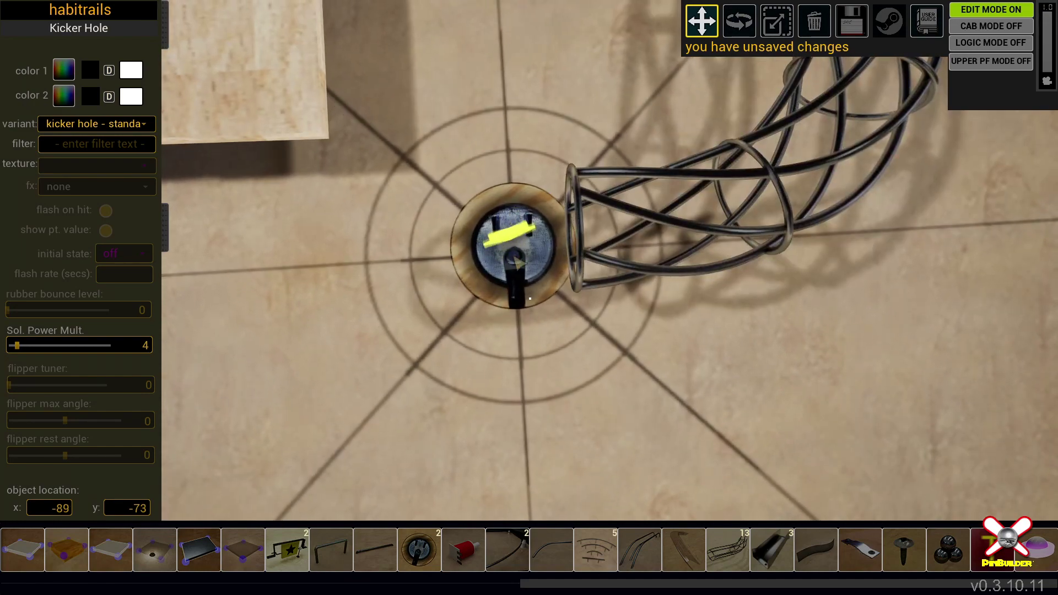
Adjust the new kicker hole's rotation, set its solenoid power multiplier to 6, and save the table
right_drag(516, 258, 537, 157)
key(r)
drag(511, 260, 568, 251)
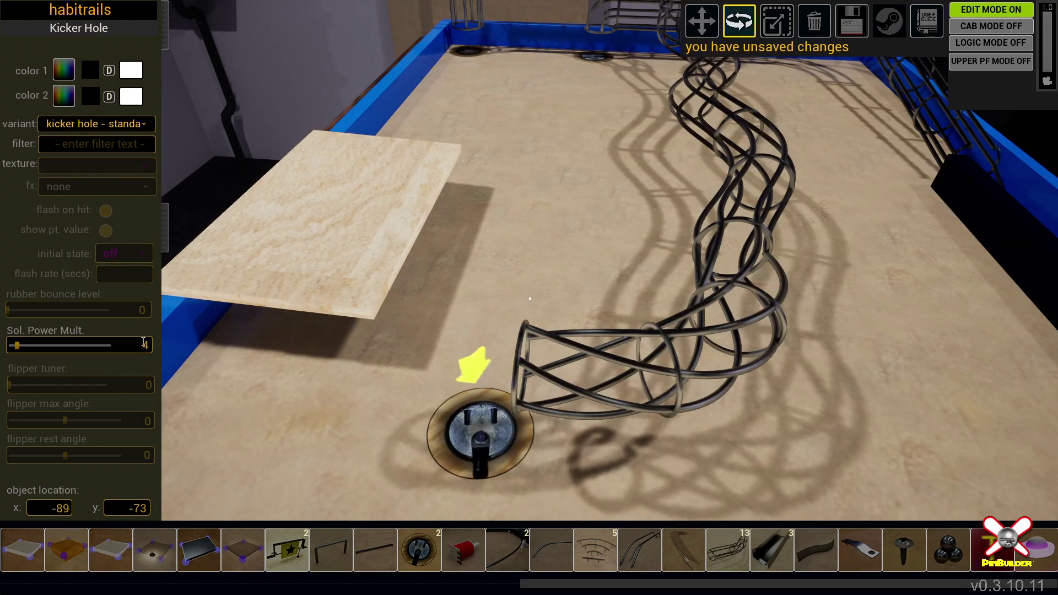
mouse_move(470, 313)
right_down()
mouse_move(470, 248)
mouse_move(470, 293)
right_up()
key(s)
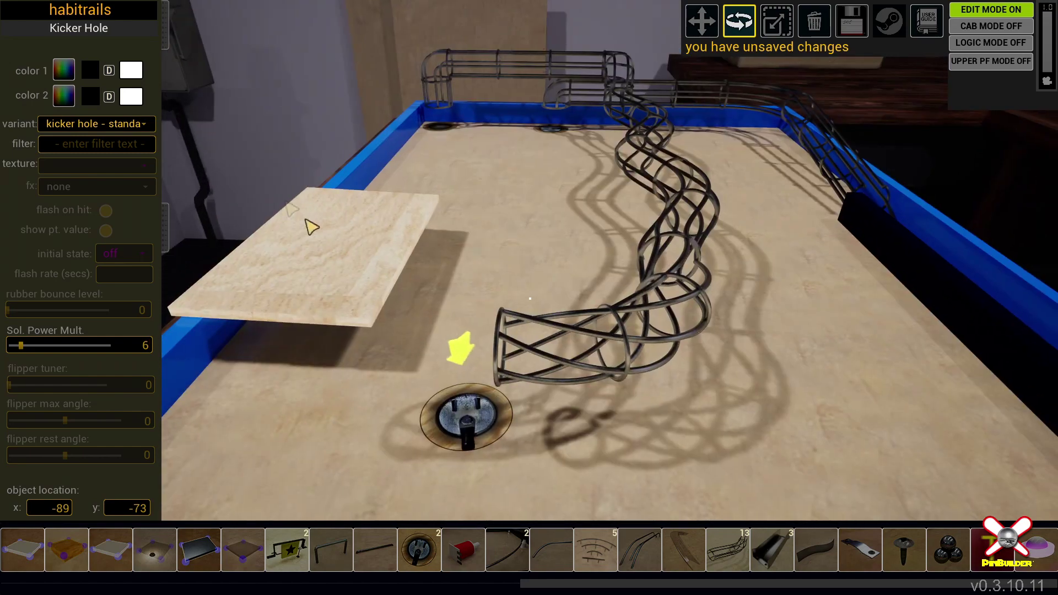
key(ctrl+s)
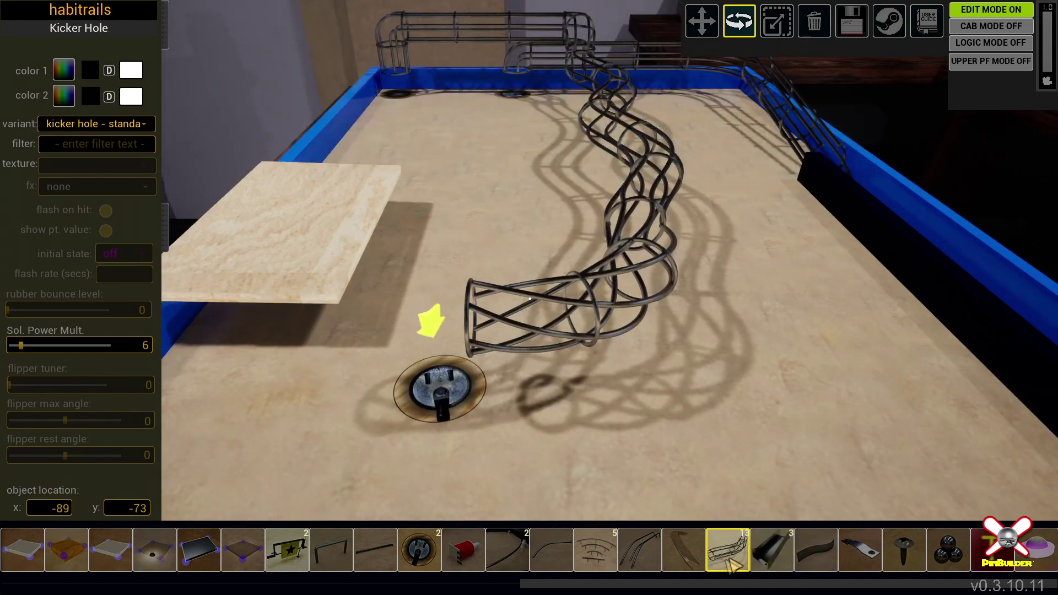
Add a small down curve habitrail over the new kicker hole at about x -90, y -73, facing the twisted curve's outlet
click(727, 549)
click(56, 122)
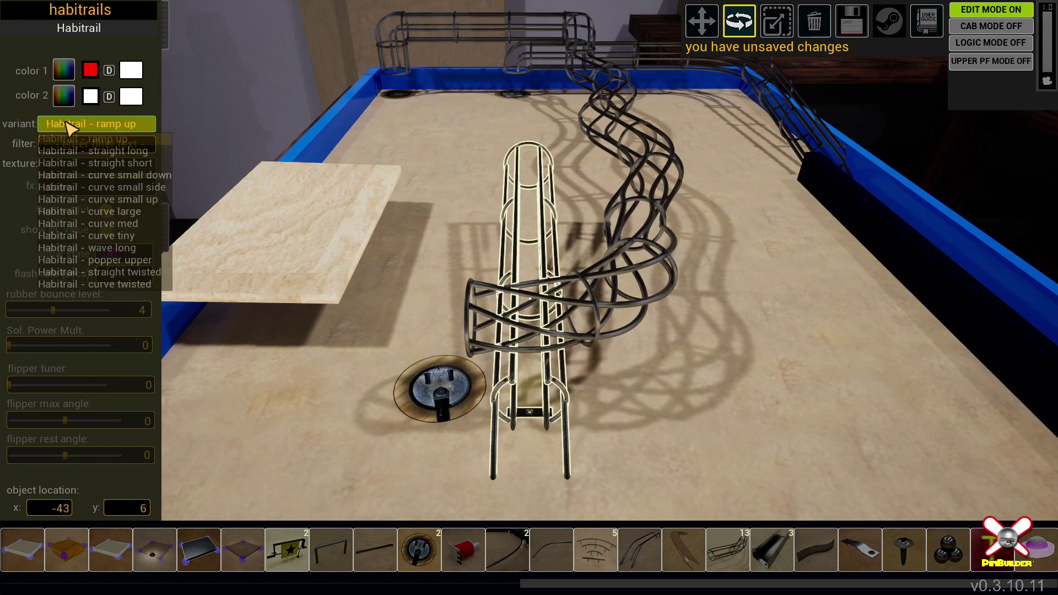
click(148, 184)
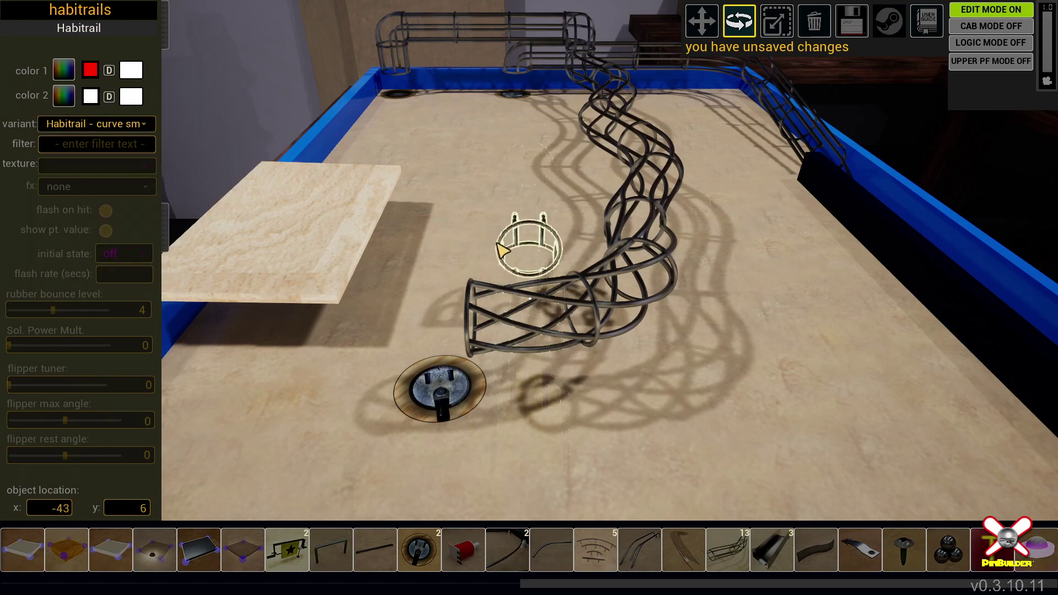
drag(513, 229, 565, 229)
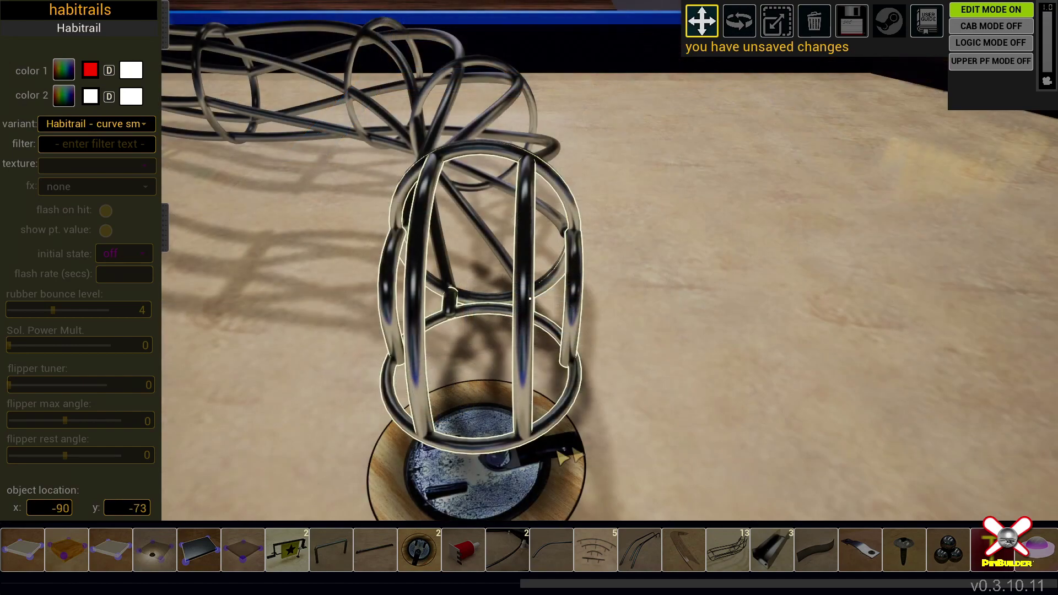
Save the table and exit the test play back to the table editor
right_drag(561, 457, 553, 451)
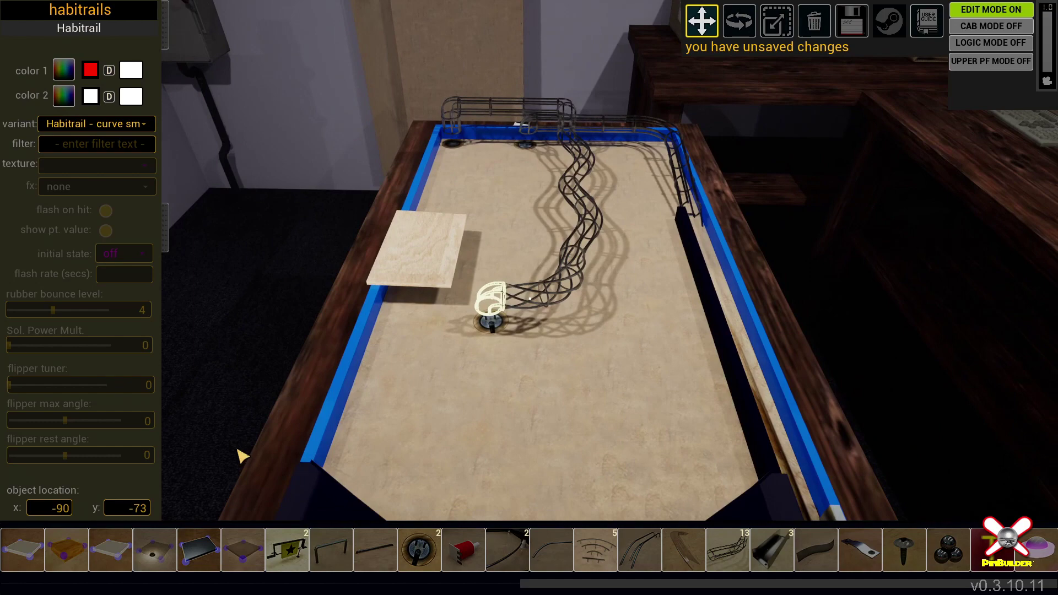
key(ctrl+s)
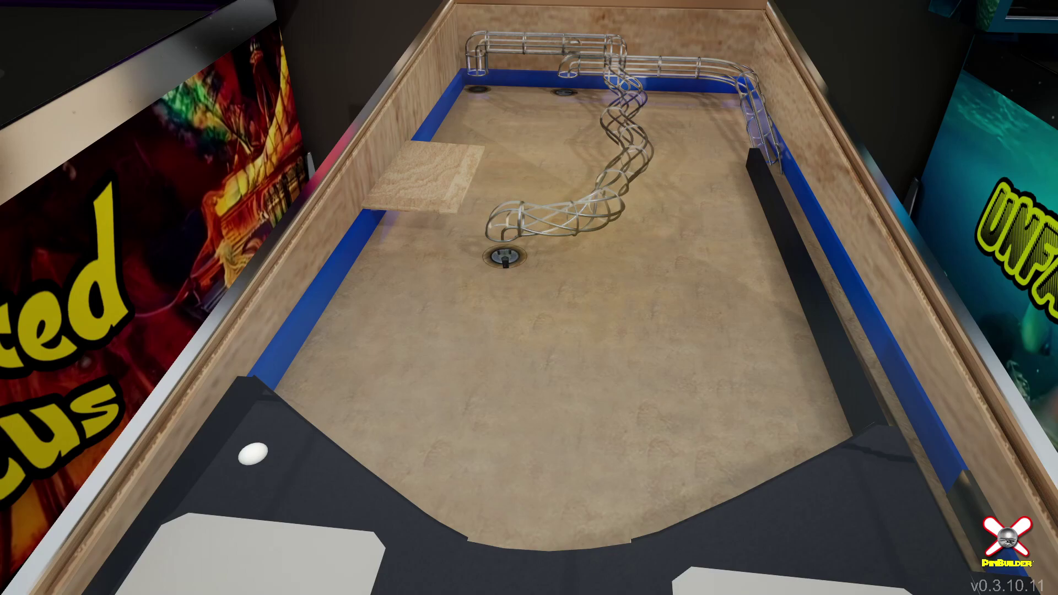
key(Escape)
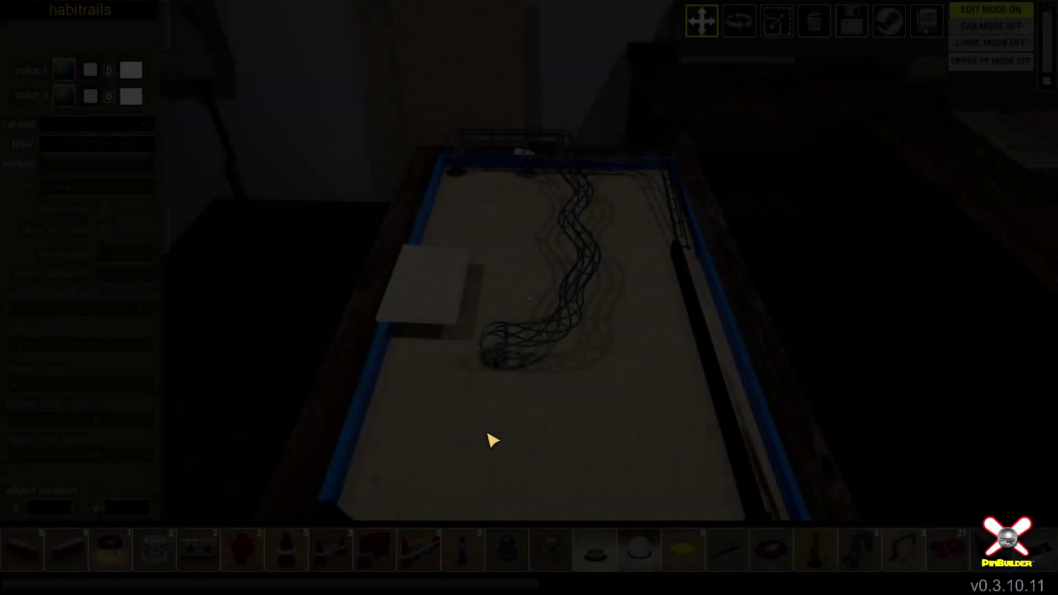
Add a guide wire on the lower playfield near the apron, at about x -57, y -282
mouse_move(488, 433)
right_down()
mouse_move(510, 488)
mouse_move(487, 523)
mouse_move(530, 519)
mouse_move(488, 469)
mouse_move(486, 446)
right_up()
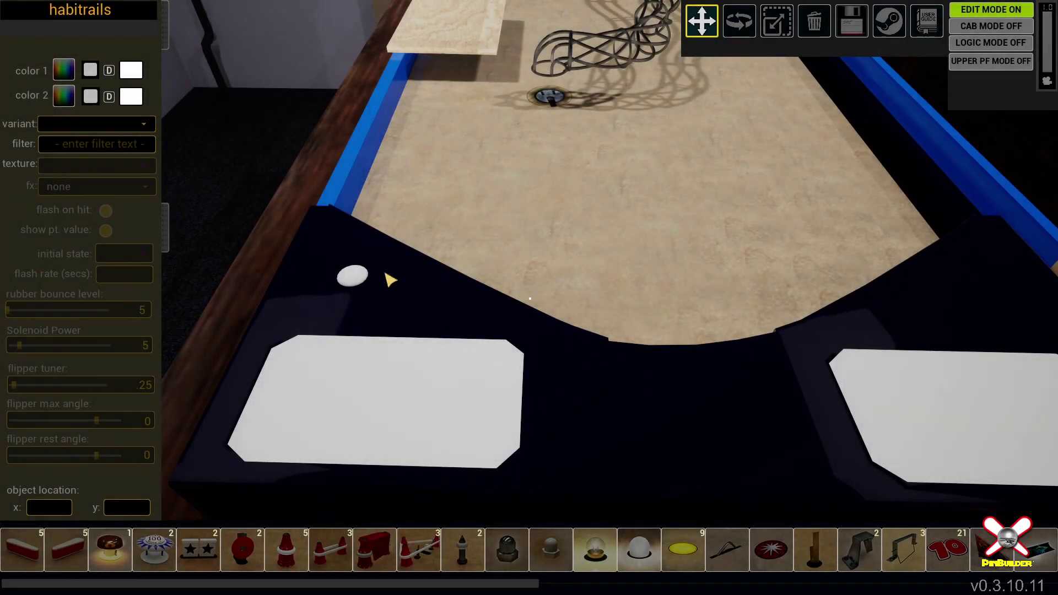
right_drag(470, 287, 477, 294)
key(w)
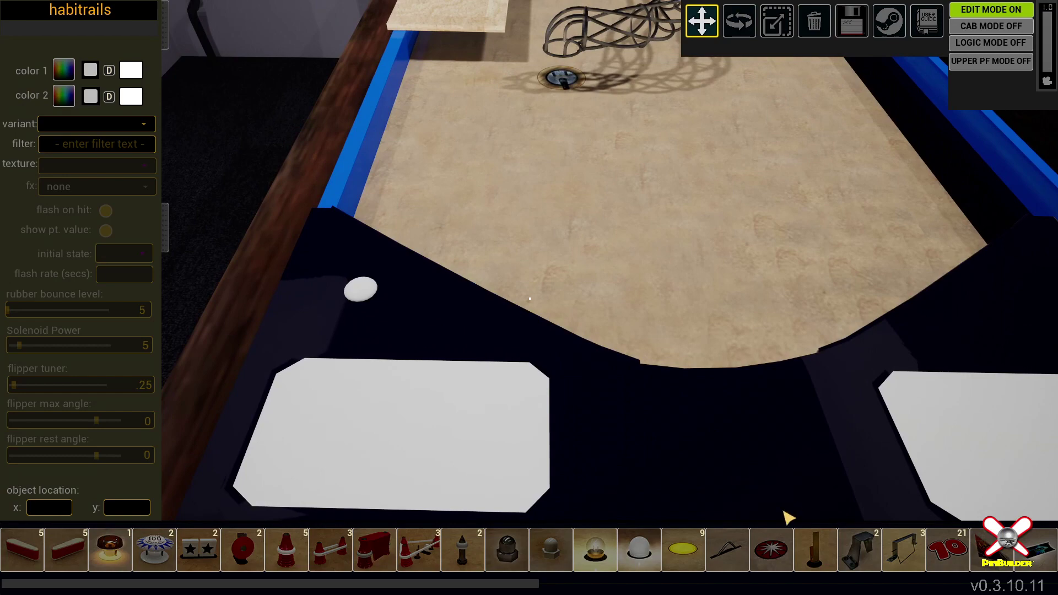
scroll(808, 559, right, 5)
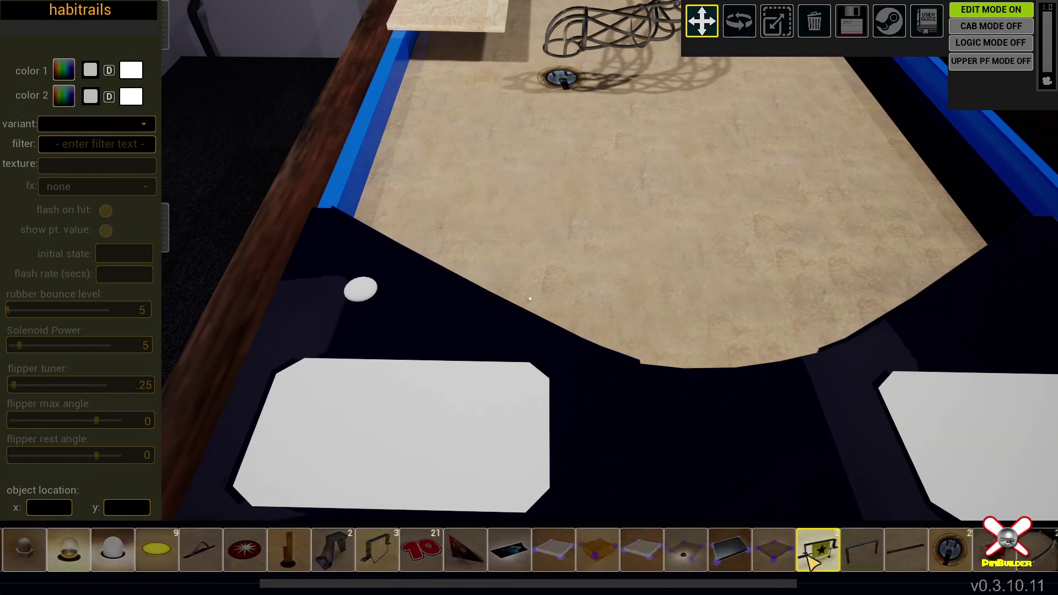
scroll(810, 559, right, 3)
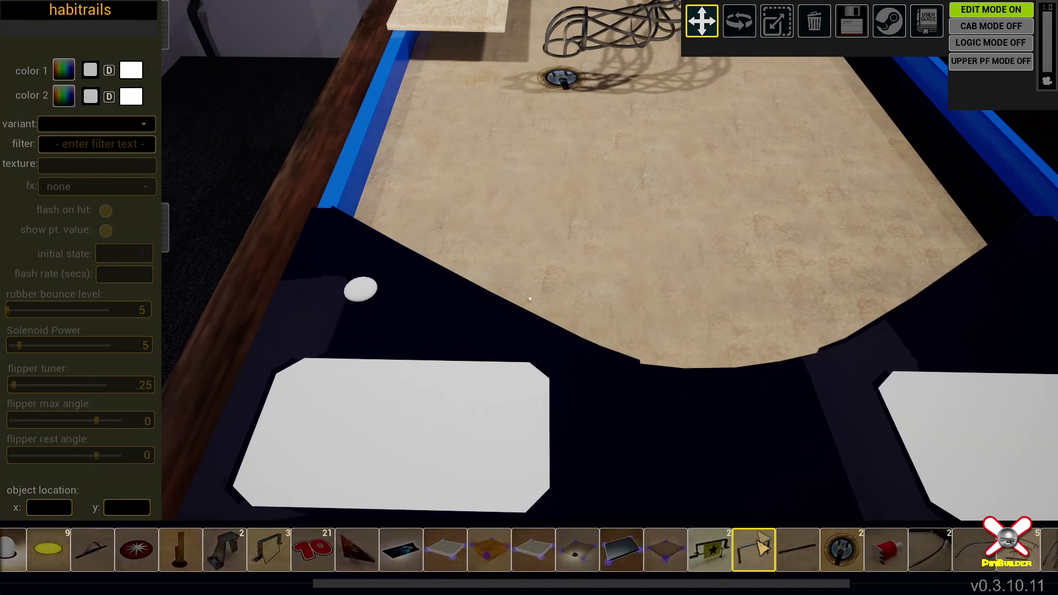
scroll(676, 243, up, 5)
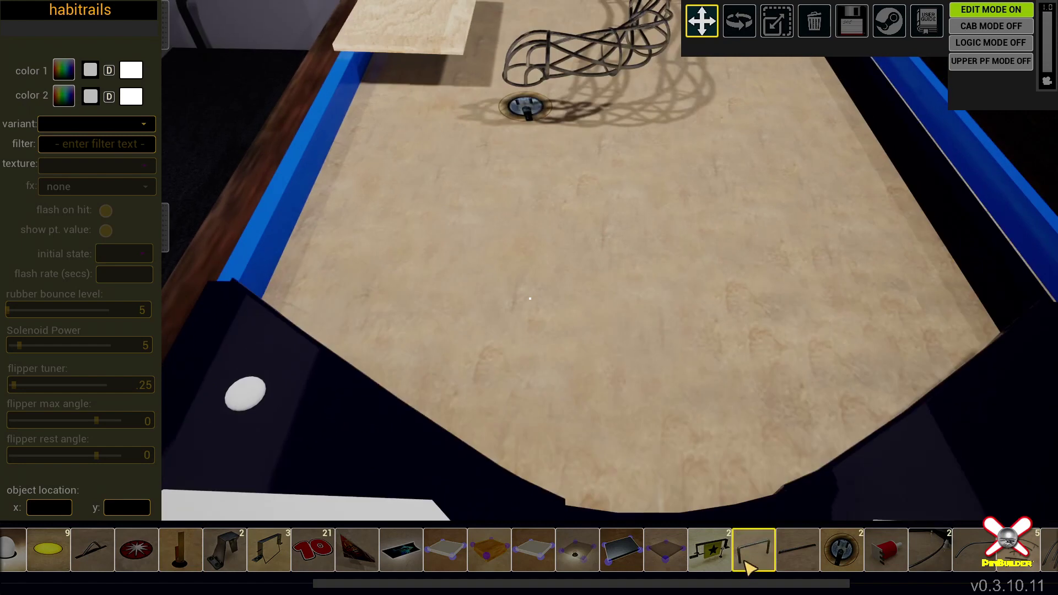
click(744, 561)
click(528, 292)
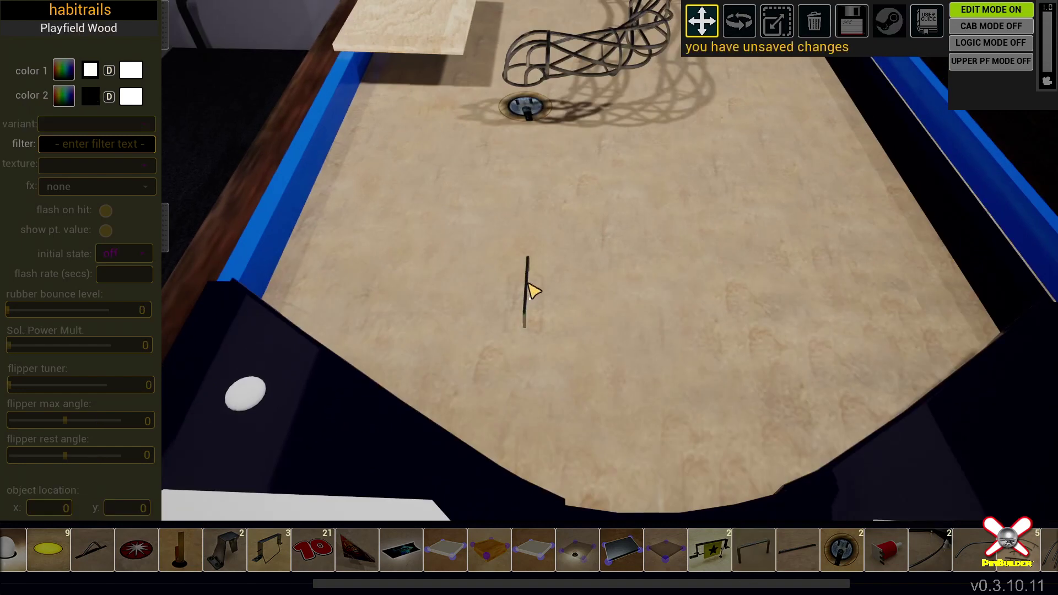
drag(528, 283, 697, 279)
Turn on upper playfield mode, anchor the guide wire at about x -238, y -338, and stretch it along the left apron's sloping edge
key(u)
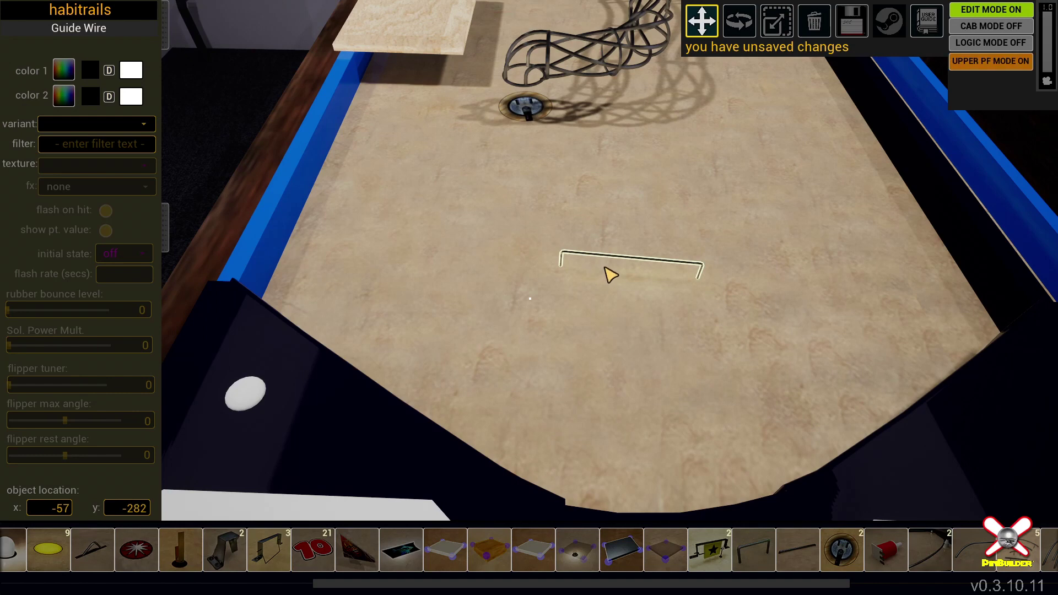
drag(634, 264, 297, 281)
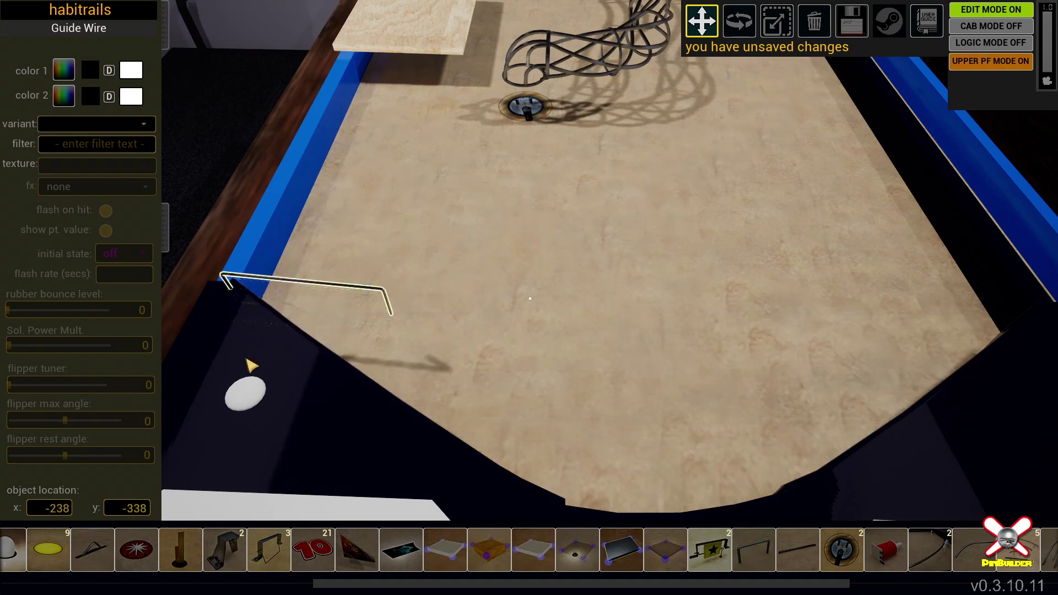
drag(382, 292, 395, 336)
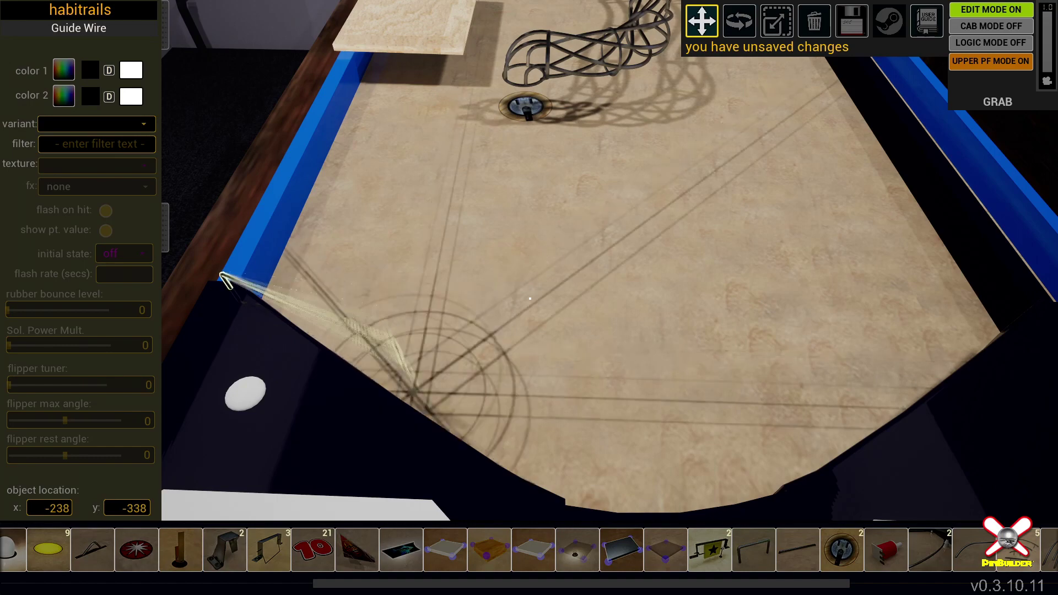
drag(411, 380, 603, 495)
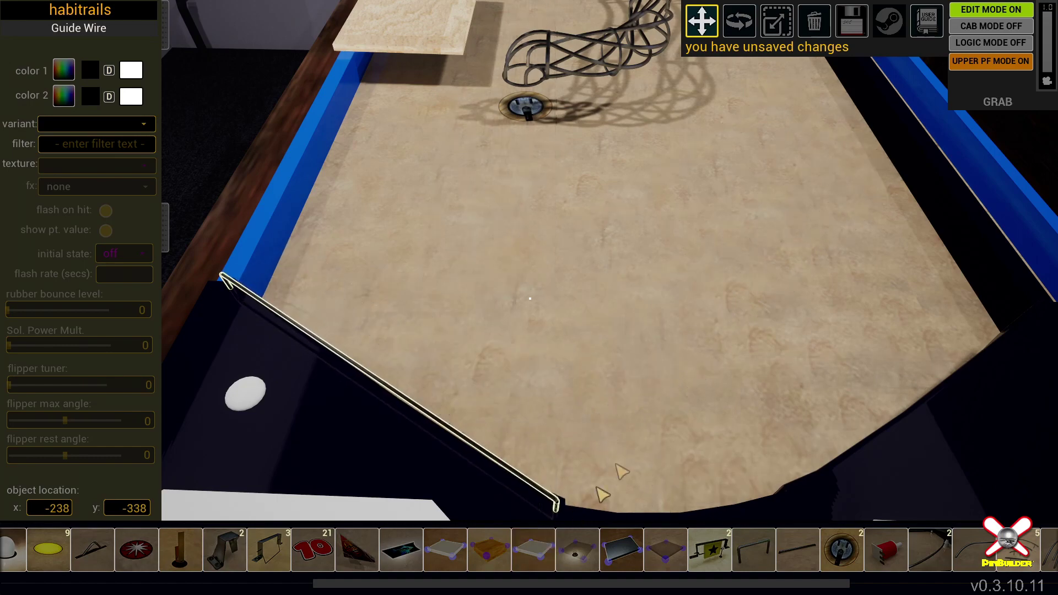
Add a second guide wire at about x 39, y -398 and stretch it along the right apron's sloping edge to the shooter lane wall
right_drag(620, 428, 675, 437)
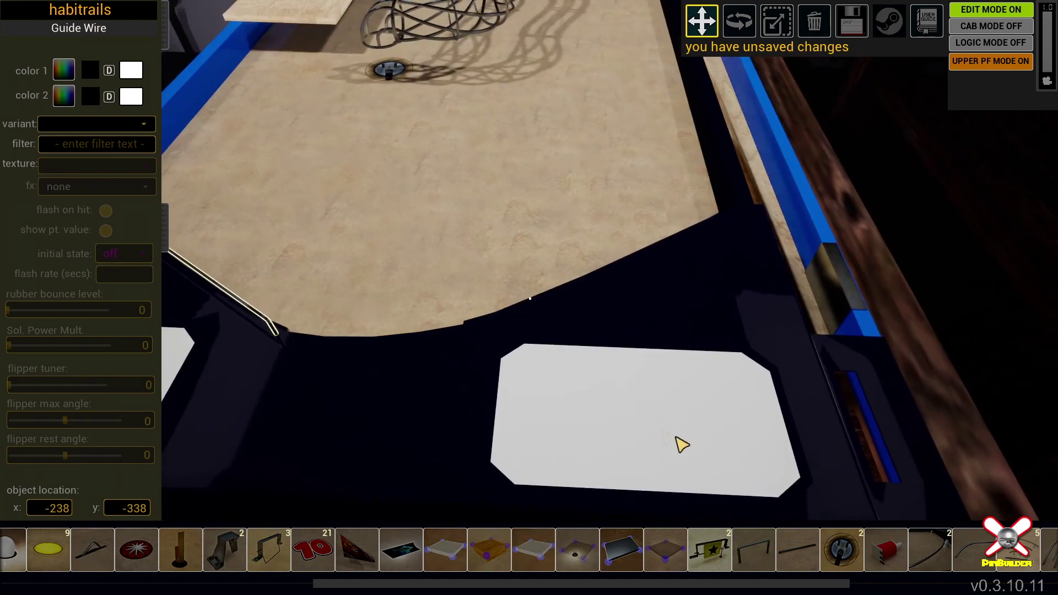
right_drag(702, 333, 724, 349)
click(761, 537)
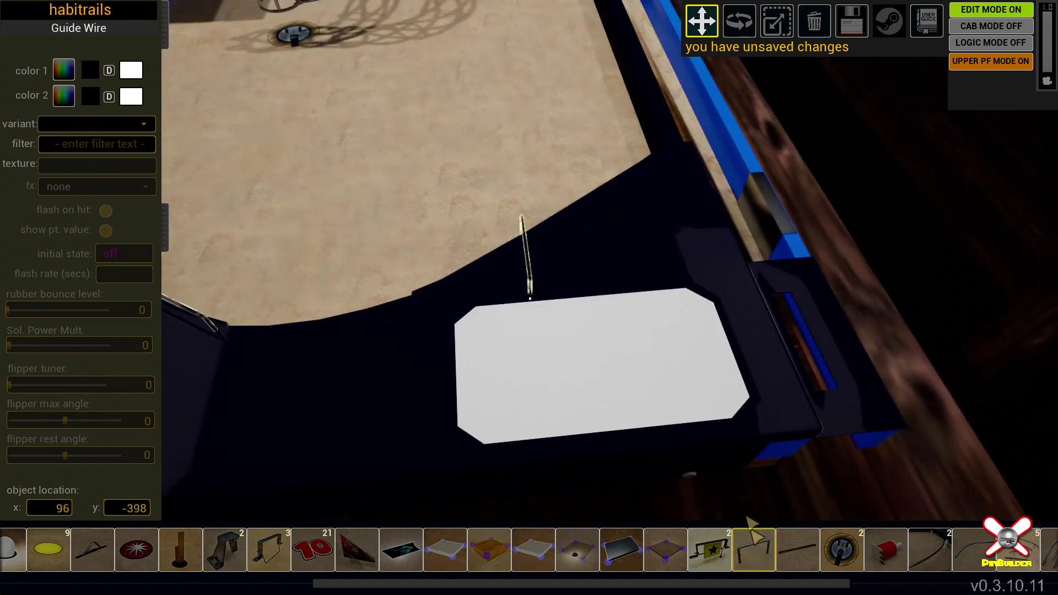
drag(538, 283, 430, 292)
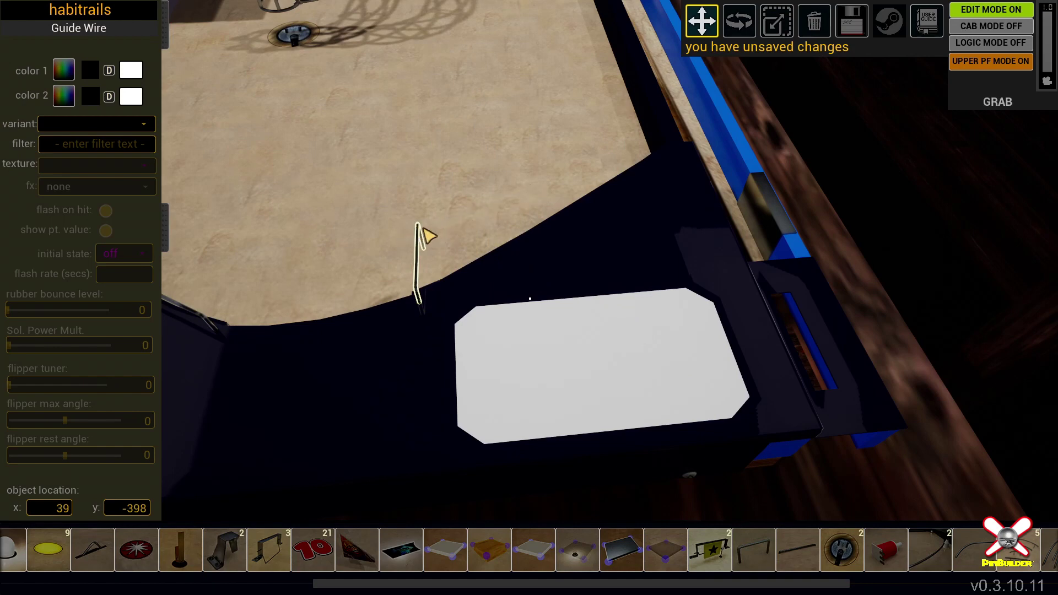
drag(418, 225, 668, 145)
right_drag(589, 231, 573, 99)
click(560, 134)
key(e)
key(s)
key(w)
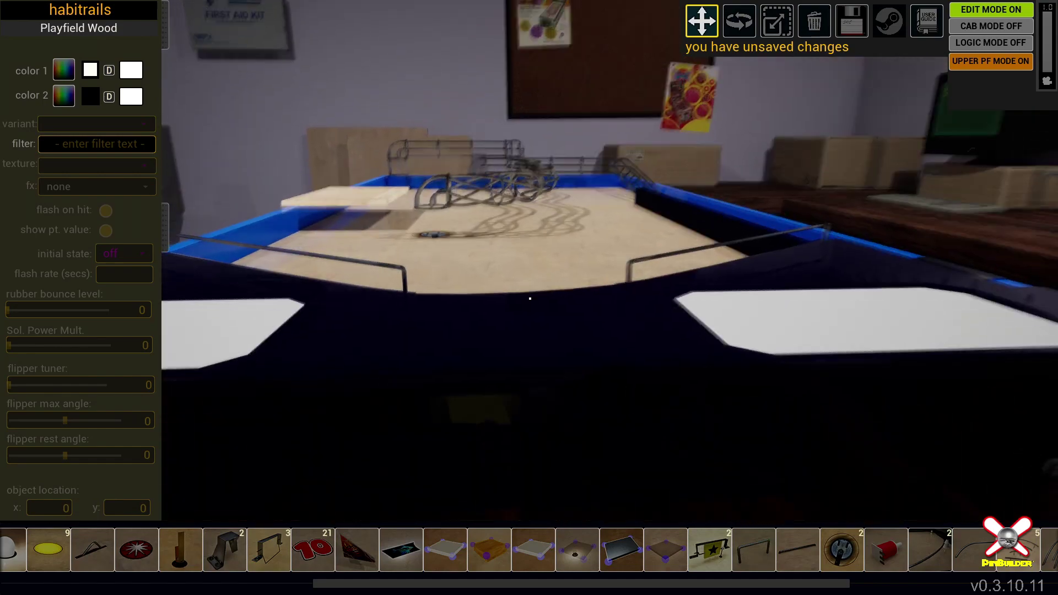
right_drag(531, 298, 530, 298)
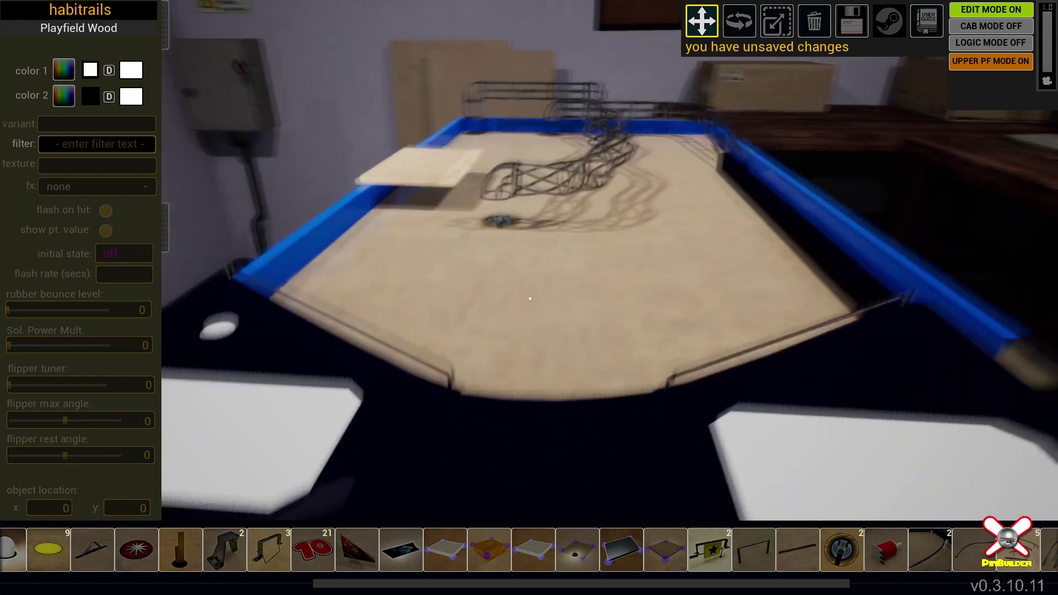